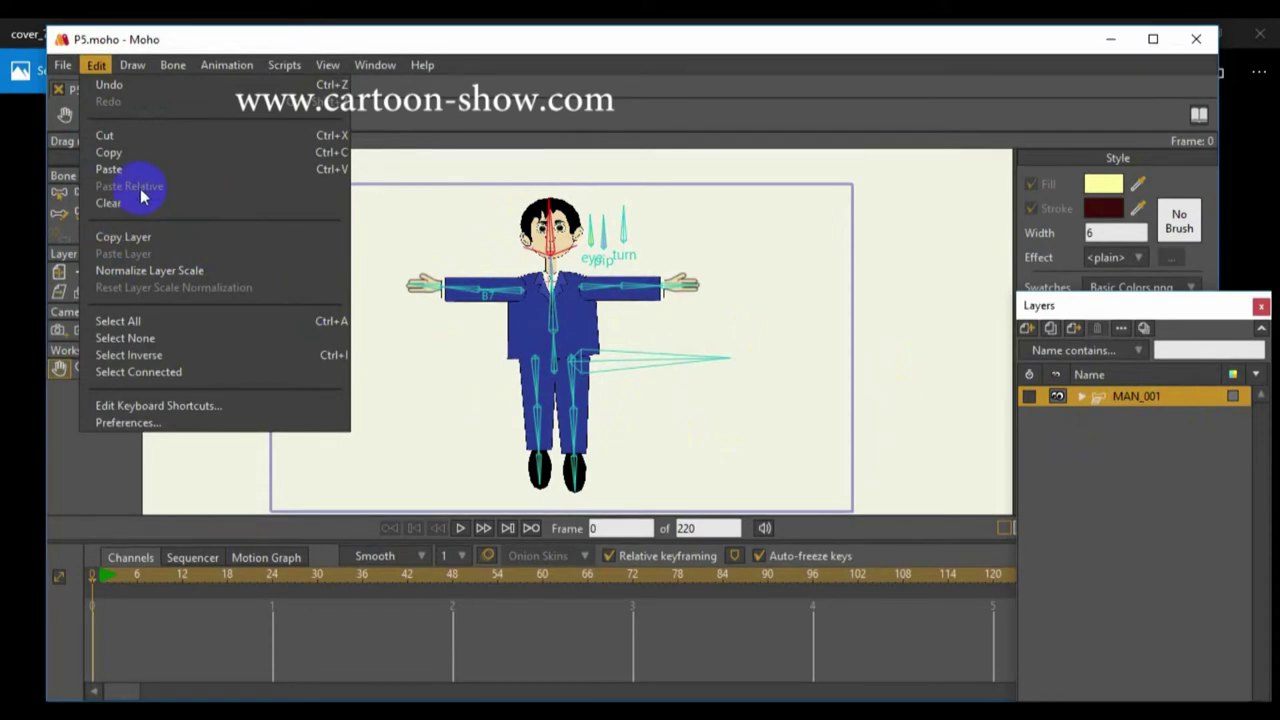
Step: Copy the MAN_001 layer from P5.moho and paste it above the home layer in Untitled 2.moho
{"action": "left_click", "coordinate": [128, 158]}
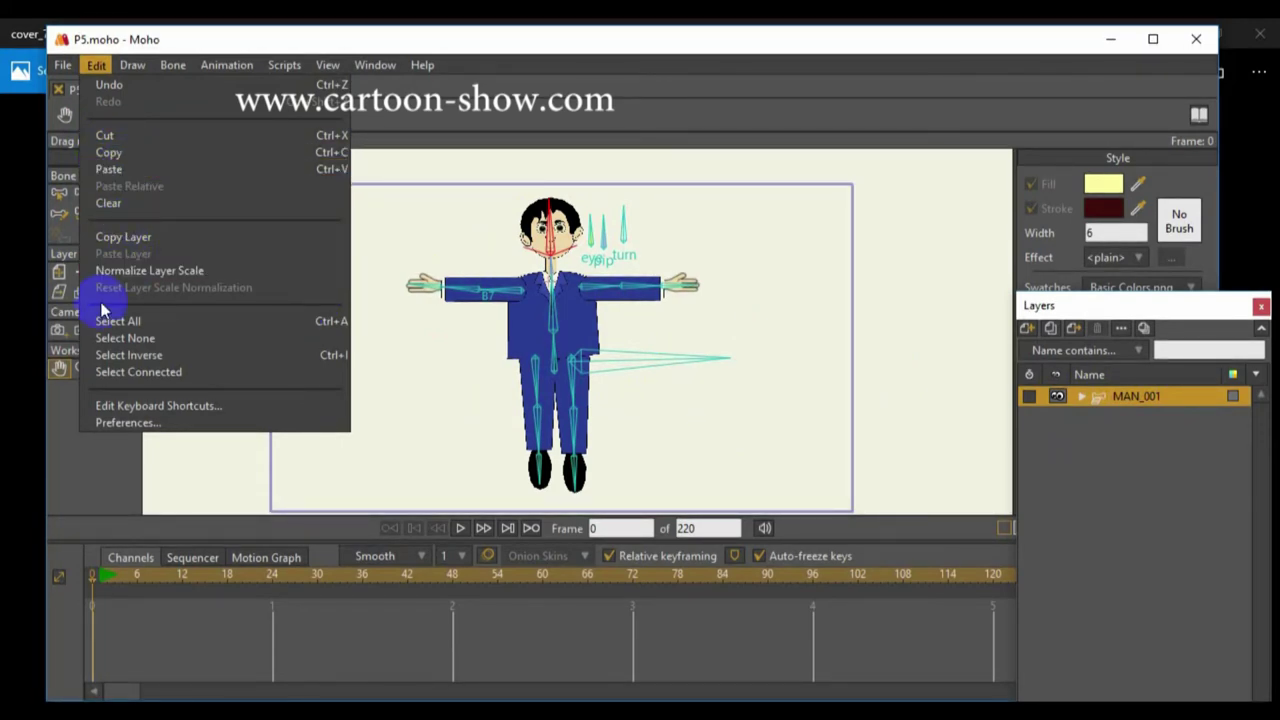
{"action": "left_click", "coordinate": [133, 237]}
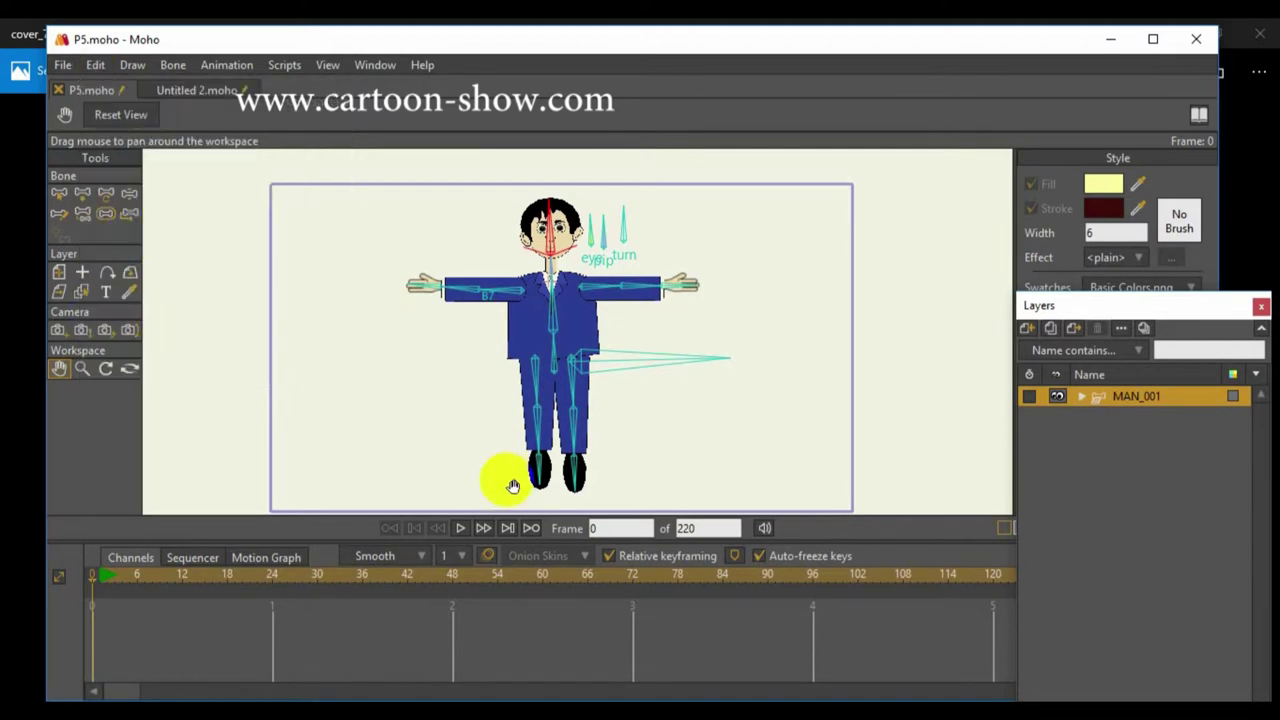
{"action": "left_click", "coordinate": [196, 90]}
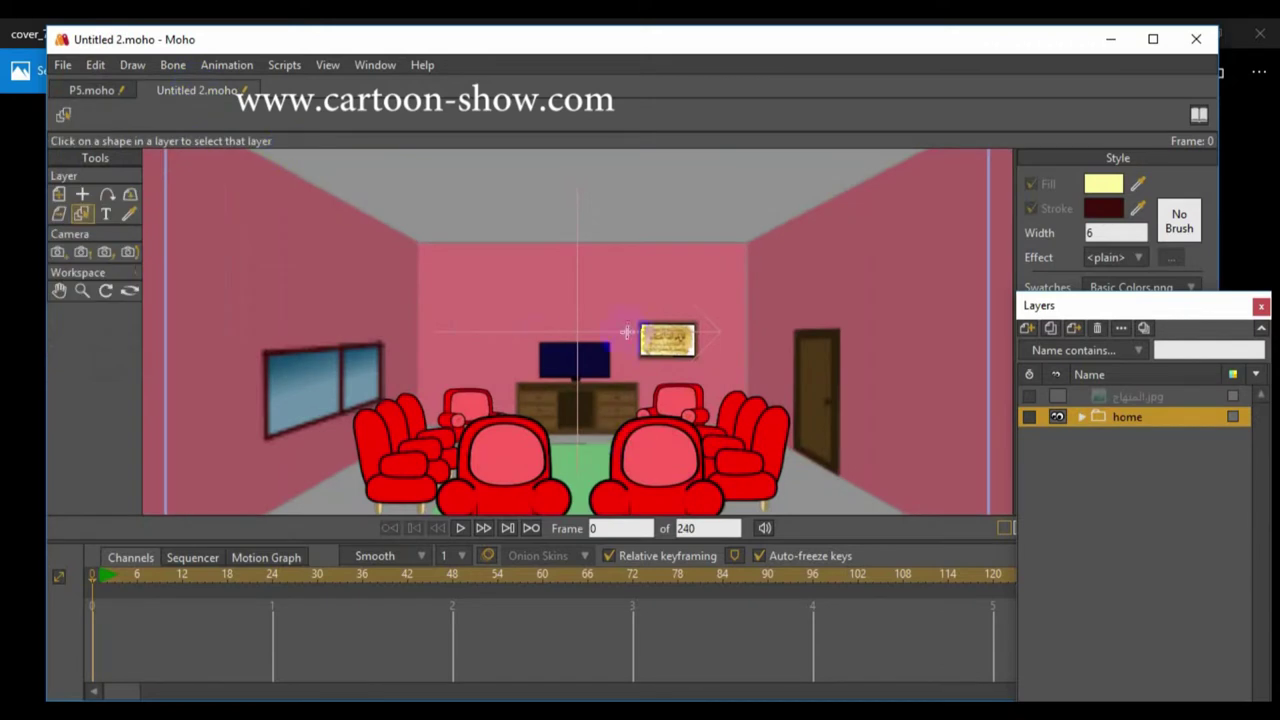
{"action": "left_click", "coordinate": [96, 66]}
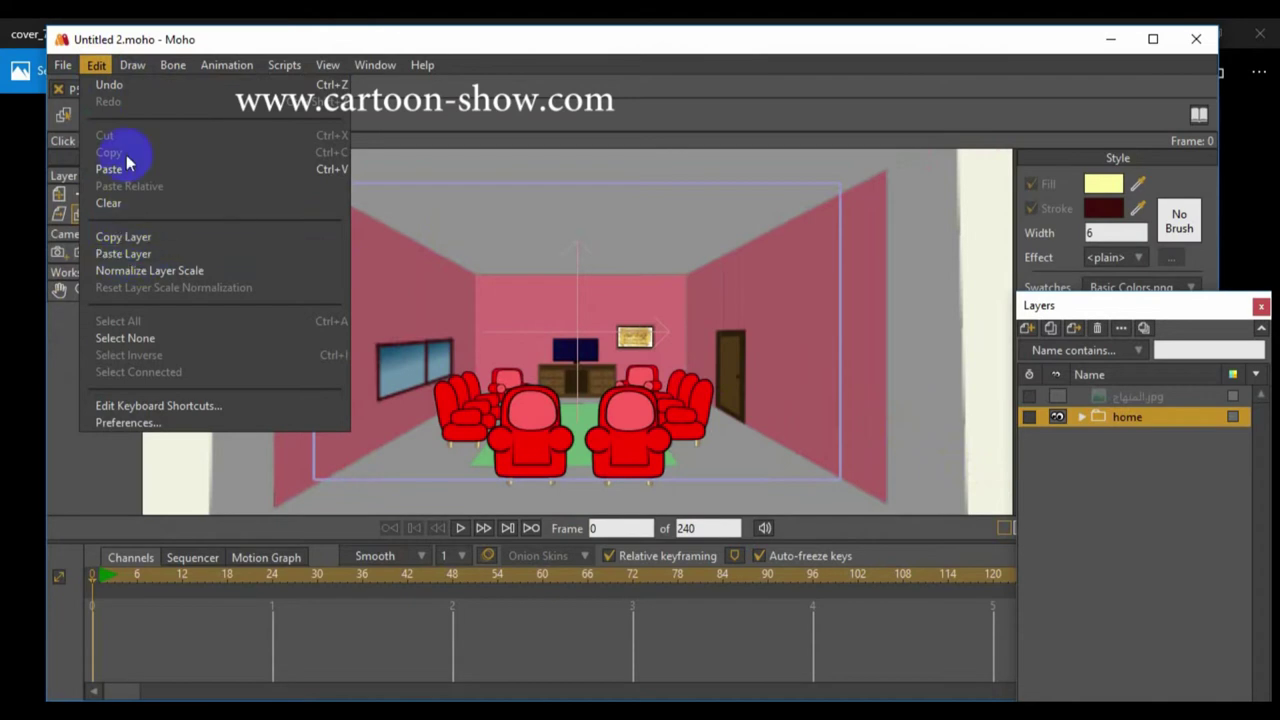
{"action": "left_click", "coordinate": [124, 254]}
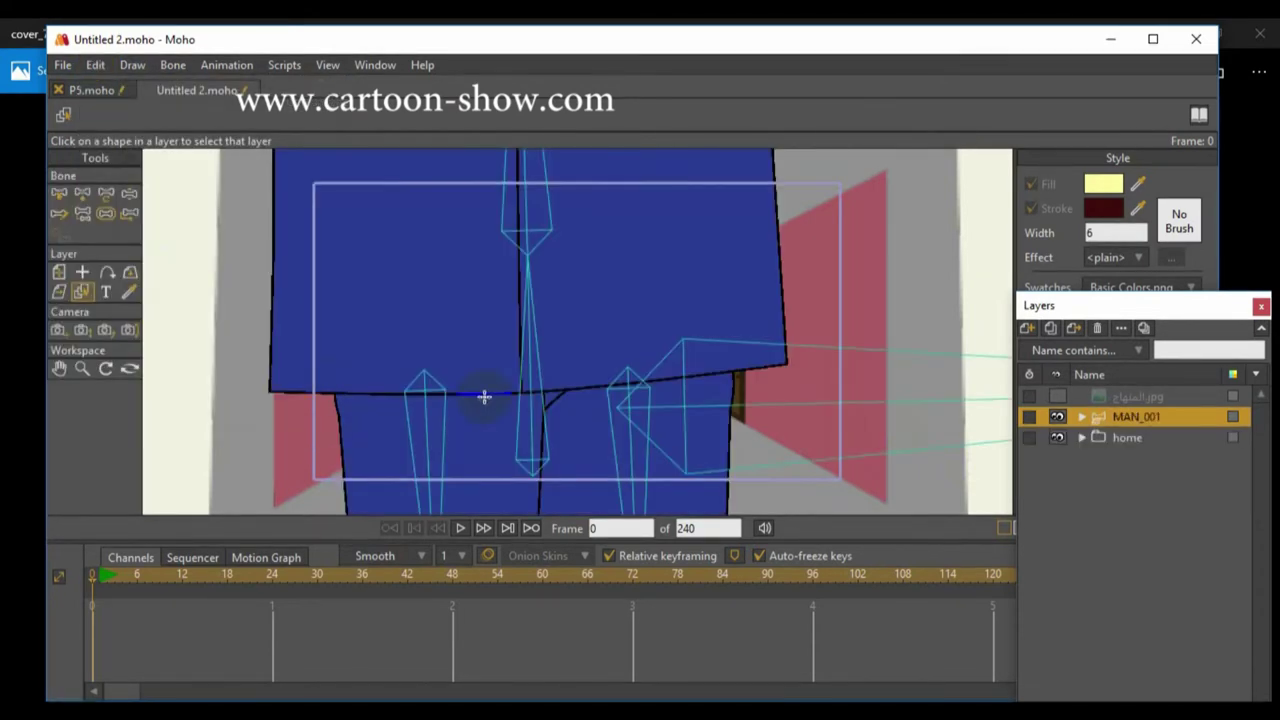
Step: Scale the MAN_001 layer down to about 0.0157 and place the man in front of the TV cabinet
{"action": "scroll", "coordinate": [489, 361], "scroll_direction": "down", "scroll_amount": 5}
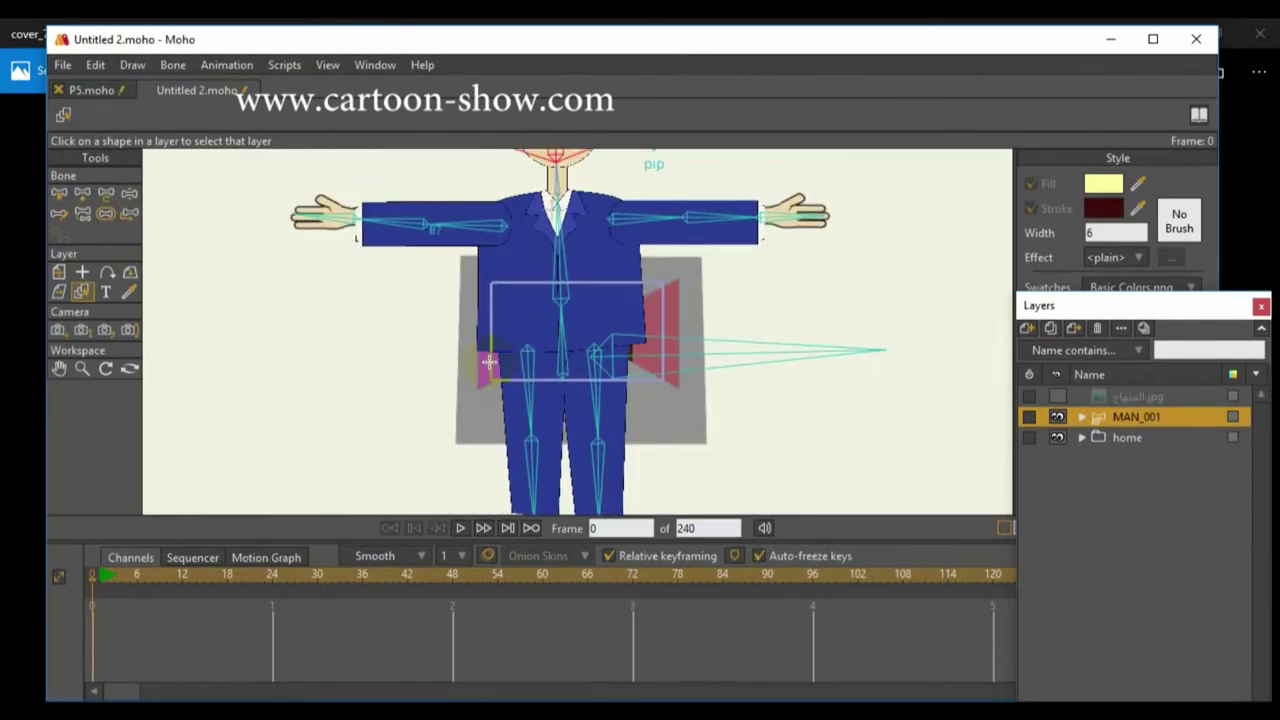
{"action": "scroll", "coordinate": [370, 338], "scroll_direction": "down", "scroll_amount": 1}
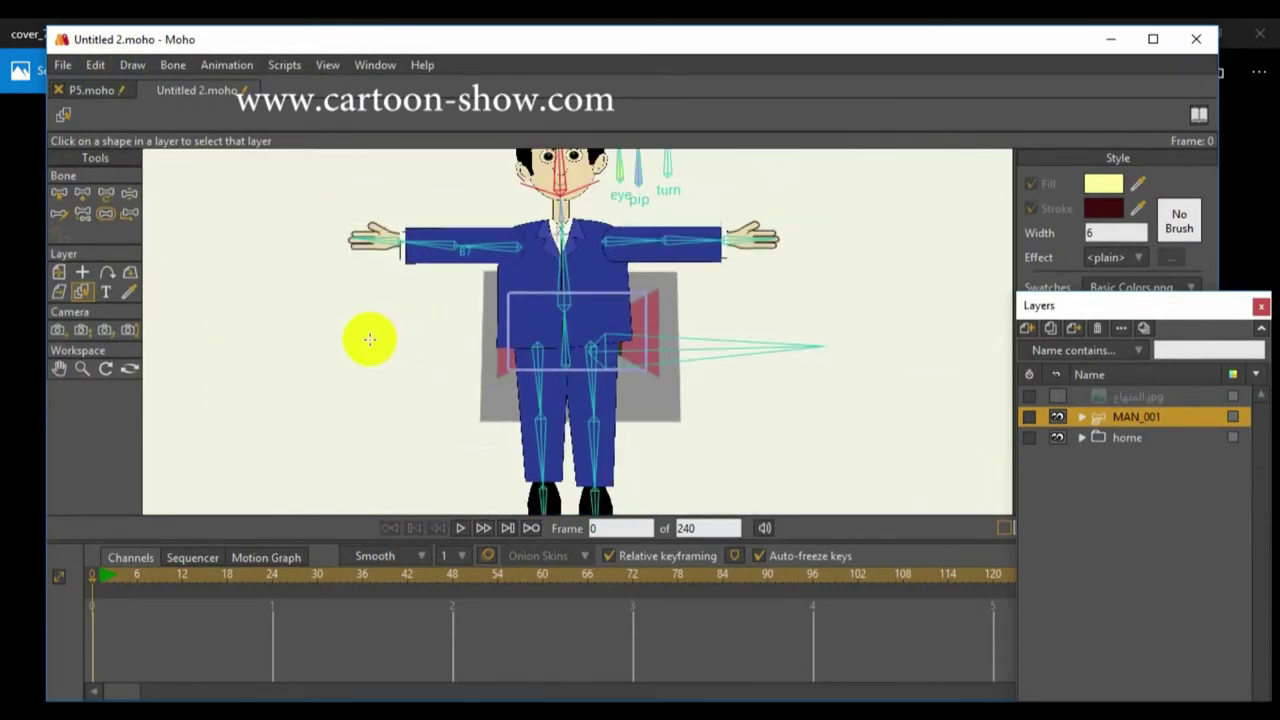
{"action": "scroll", "coordinate": [370, 338], "scroll_direction": "down", "scroll_amount": 2}
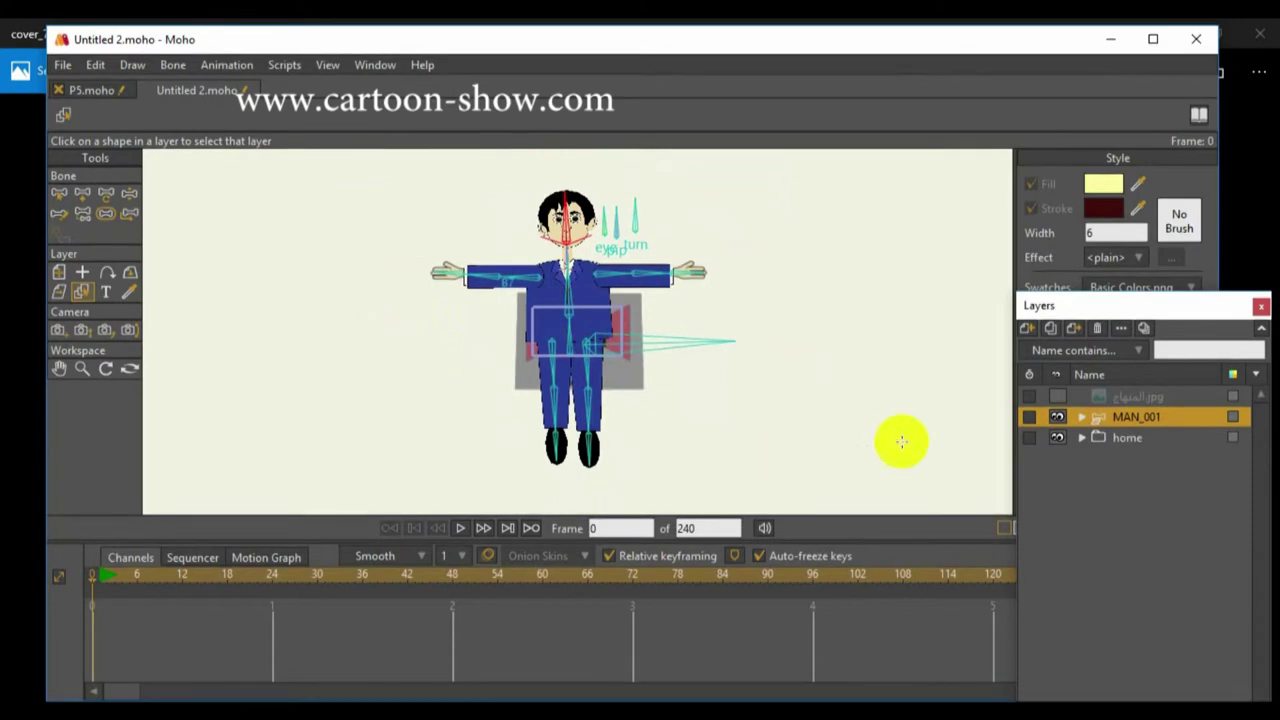
{"action": "left_click", "coordinate": [58, 272]}
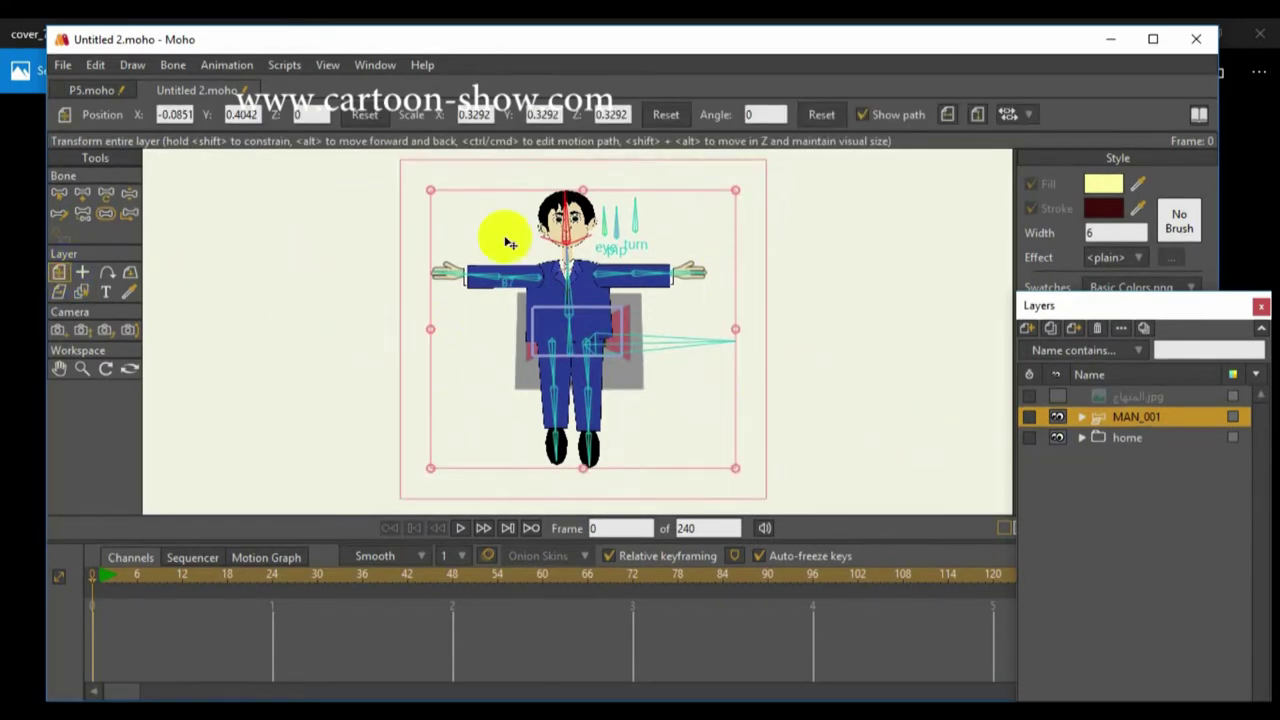
{"action": "left_click_drag", "start_coordinate": [735, 192], "coordinate": [572, 323]}
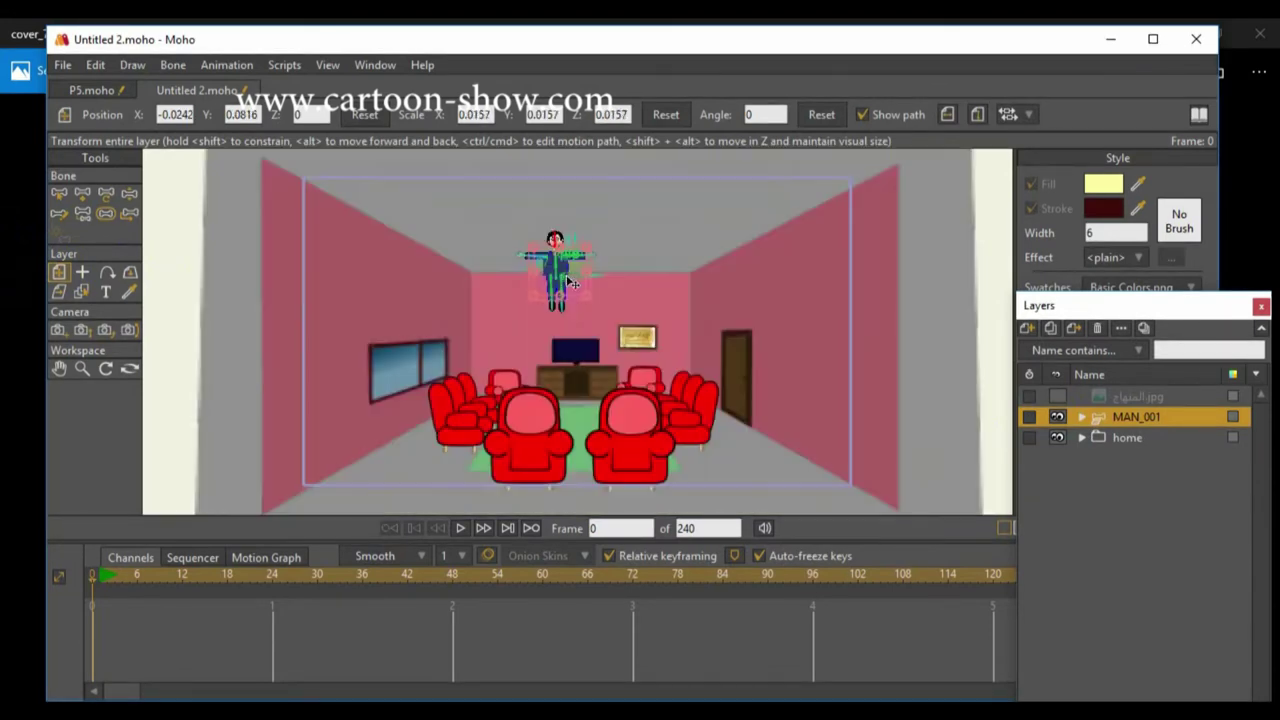
{"action": "left_click_drag", "start_coordinate": [561, 267], "coordinate": [571, 416]}
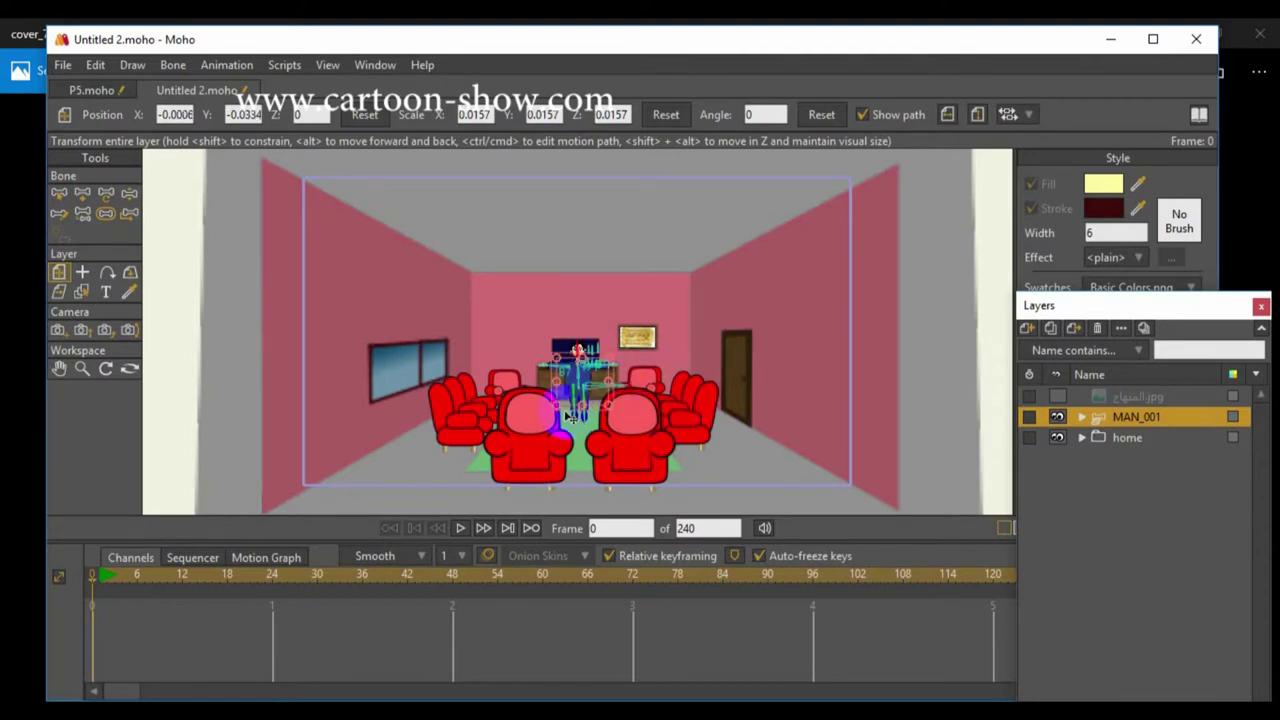
Step: Move the door layer to the top of the wal group, above the wall layer, and collapse the group
{"action": "scroll", "coordinate": [571, 416], "scroll_direction": "up", "scroll_amount": 3}
{"action": "left_click", "coordinate": [59, 368]}
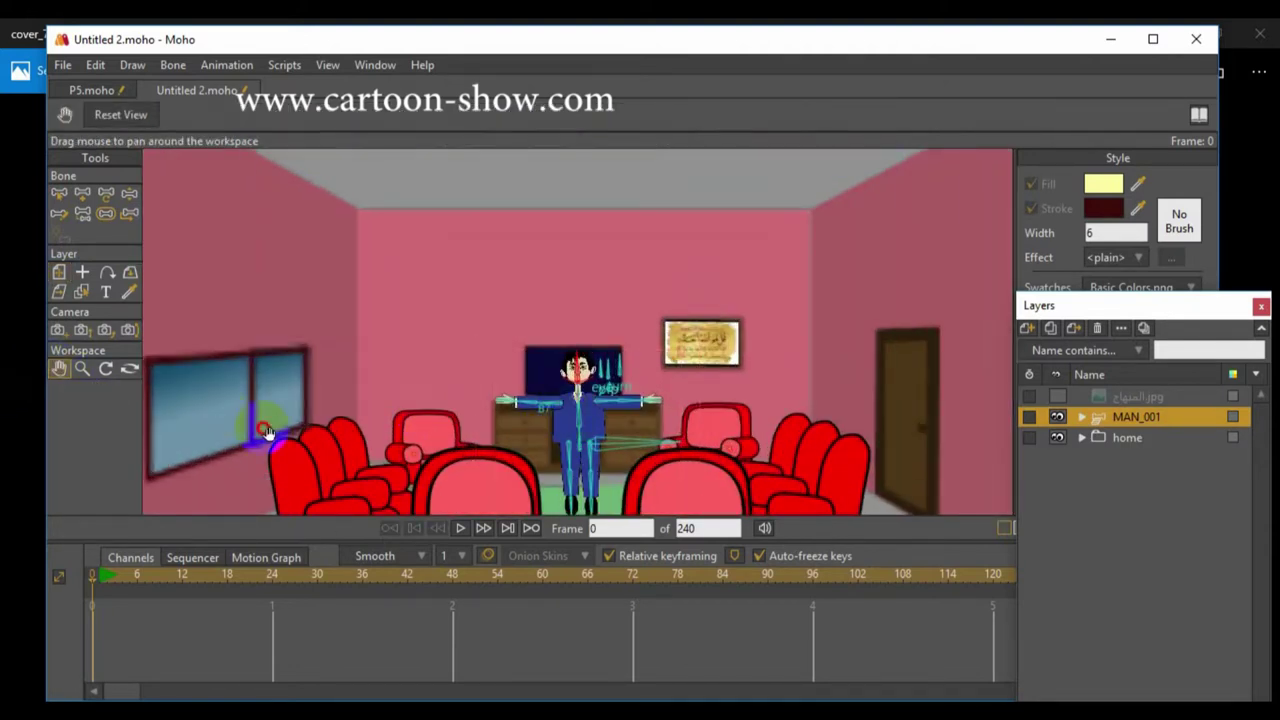
{"action": "left_click_drag", "start_coordinate": [265, 432], "coordinate": [251, 323]}
{"action": "left_click_drag", "start_coordinate": [1104, 425], "coordinate": [1106, 445]}
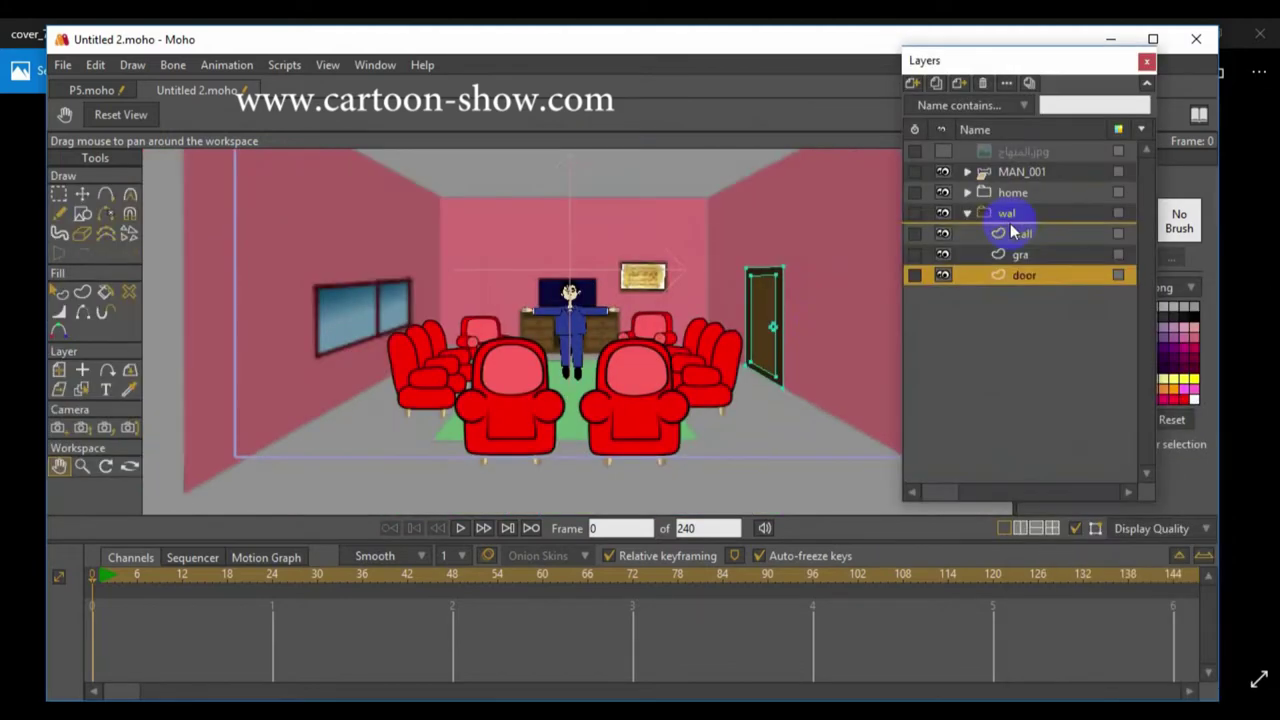
{"action": "left_click", "coordinate": [985, 233]}
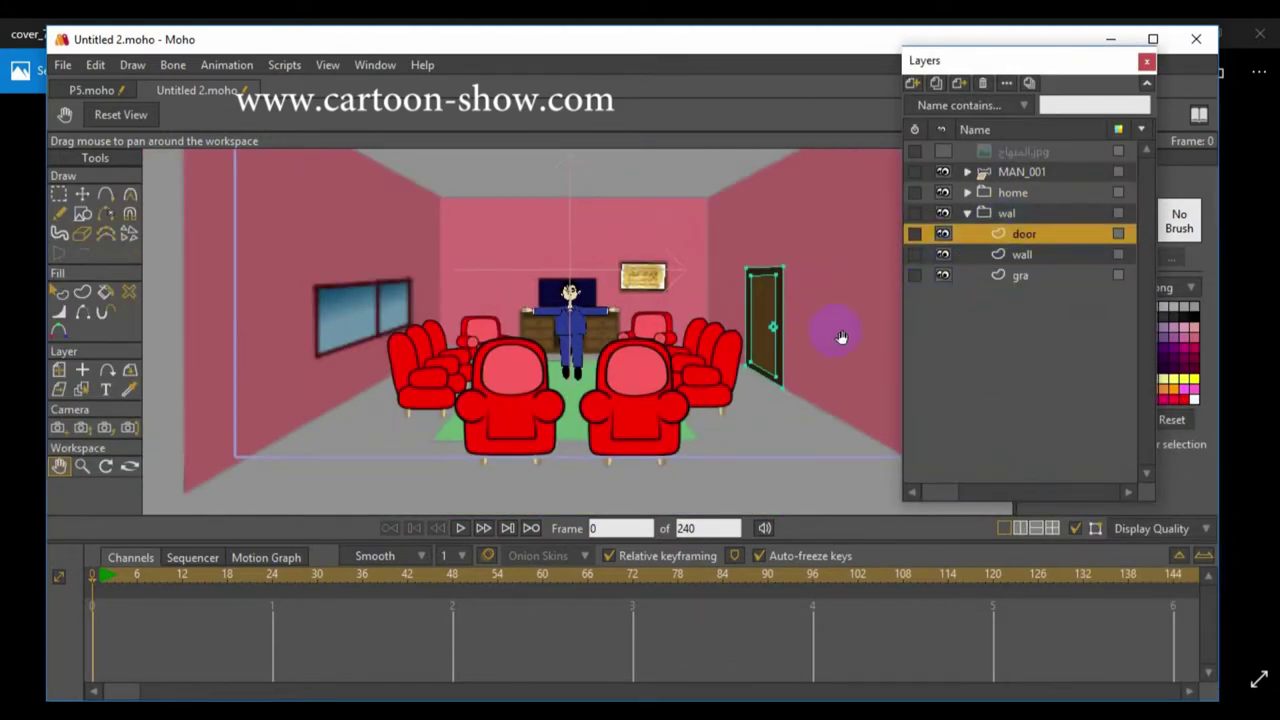
{"action": "scroll", "coordinate": [710, 340], "scroll_direction": "up", "scroll_amount": 5}
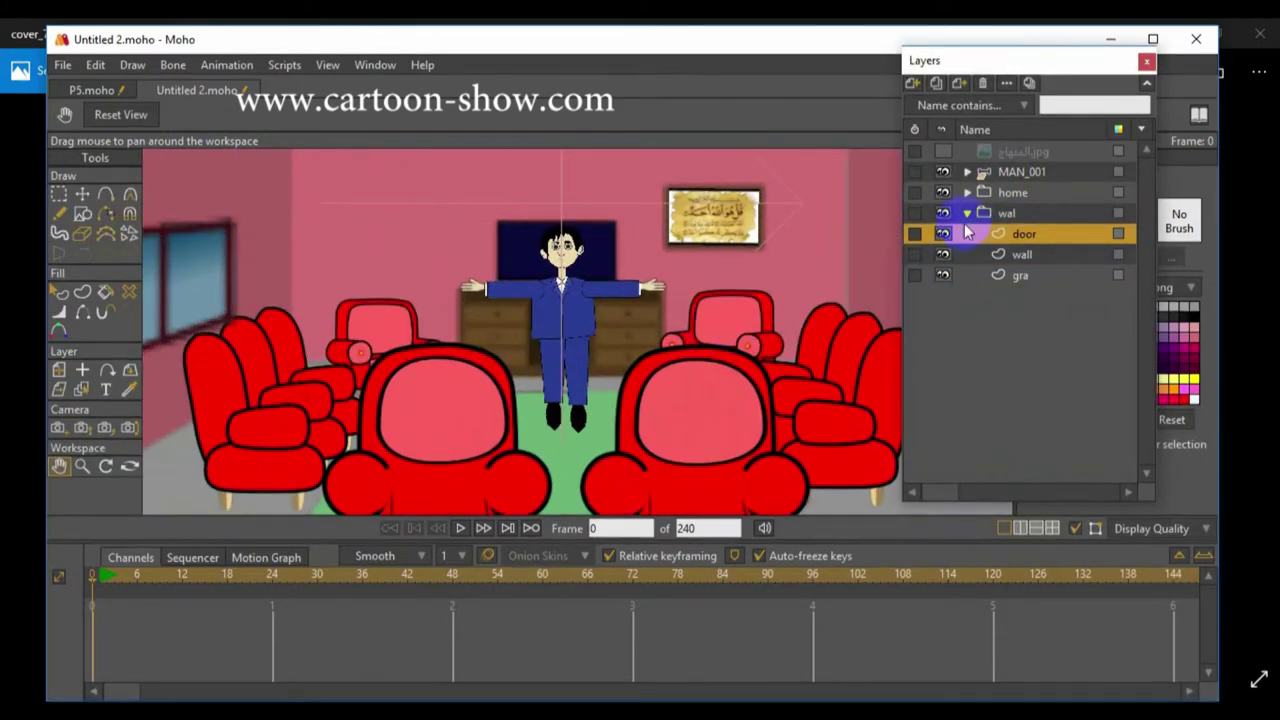
{"action": "left_click", "coordinate": [967, 215]}
{"action": "scroll", "coordinate": [720, 293], "scroll_direction": "down", "scroll_amount": 2}
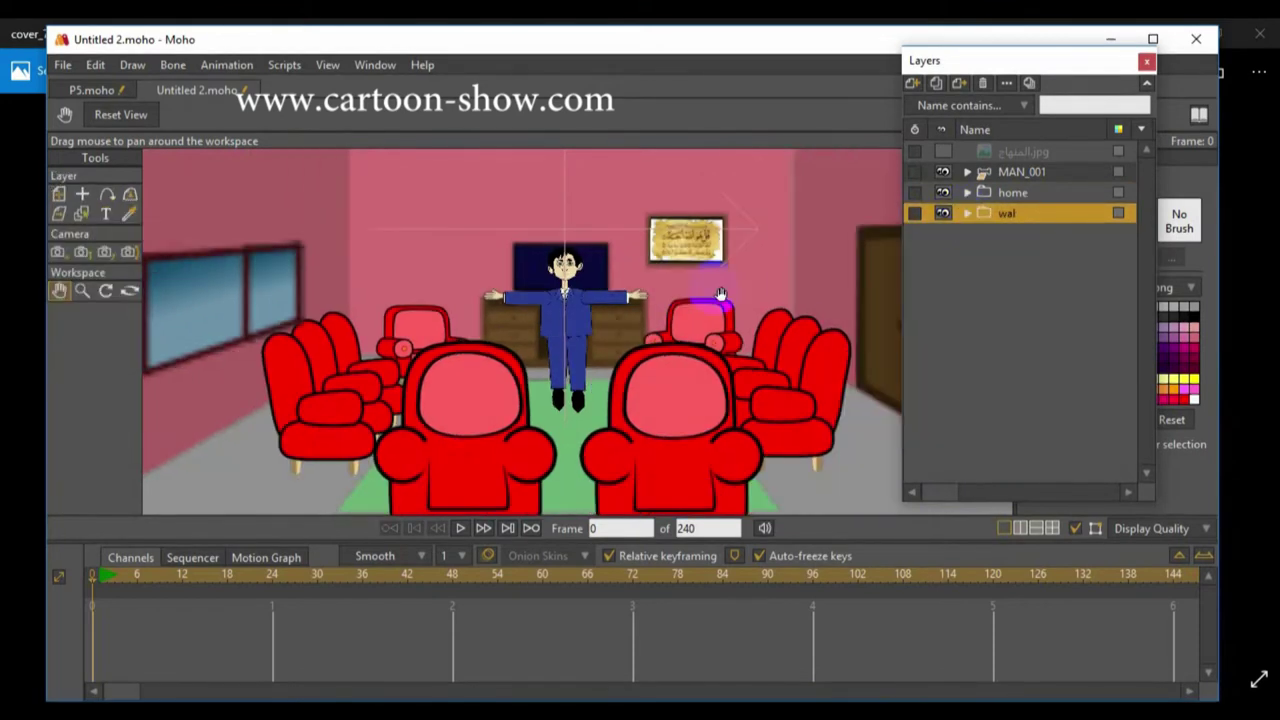
{"action": "left_click", "coordinate": [1012, 175]}
{"action": "left_click", "coordinate": [1009, 195]}
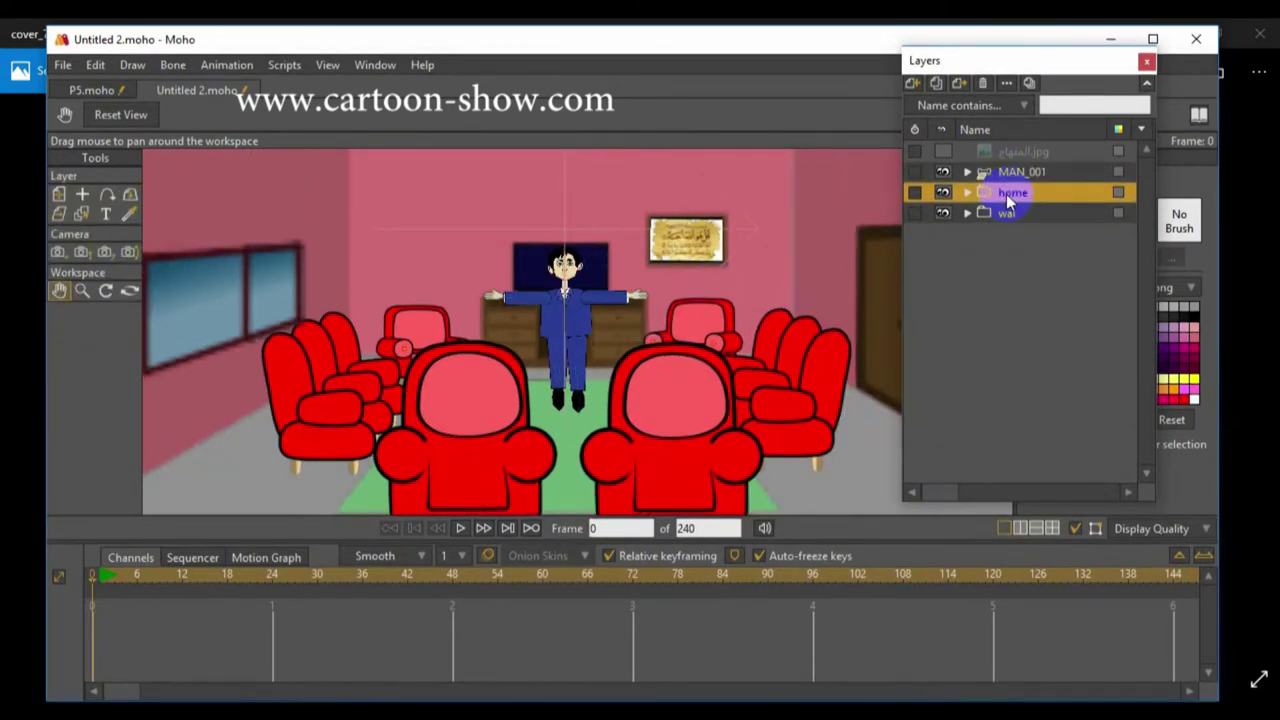
{"action": "left_click", "coordinate": [1004, 216]}
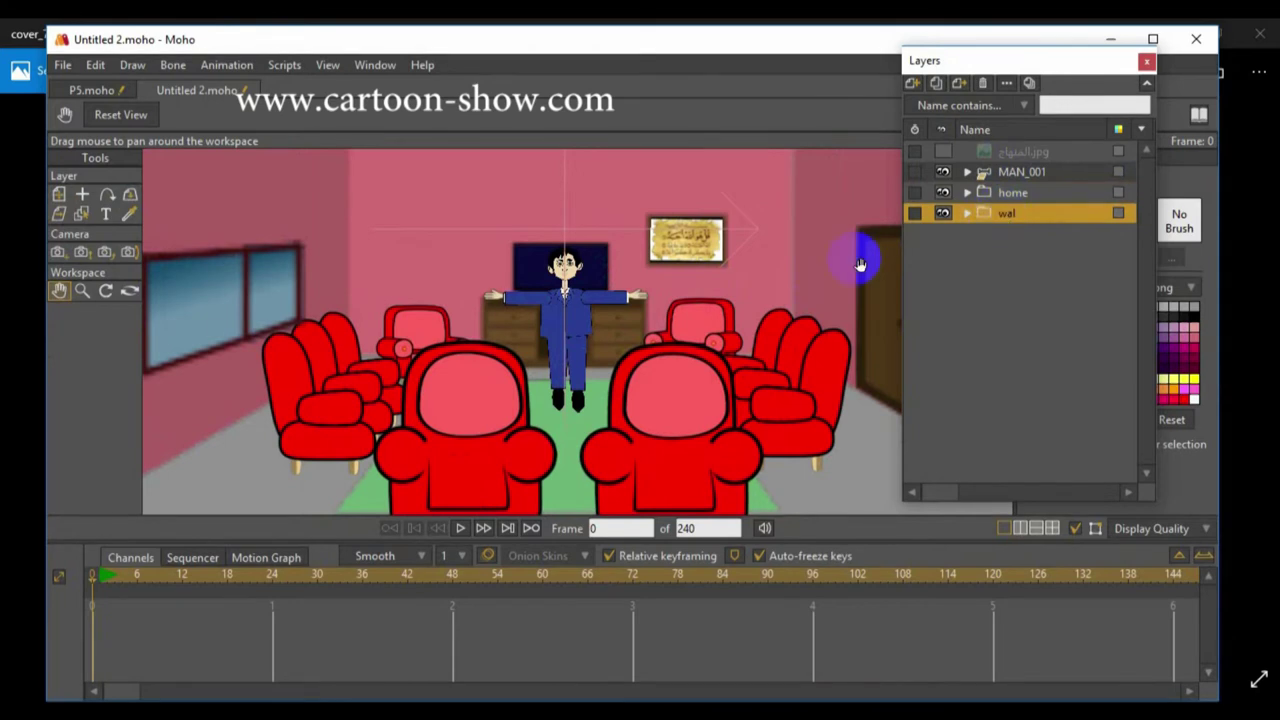
{"action": "scroll", "coordinate": [831, 277], "scroll_direction": "down", "scroll_amount": 1}
{"action": "scroll", "coordinate": [802, 262], "scroll_direction": "up", "scroll_amount": 2}
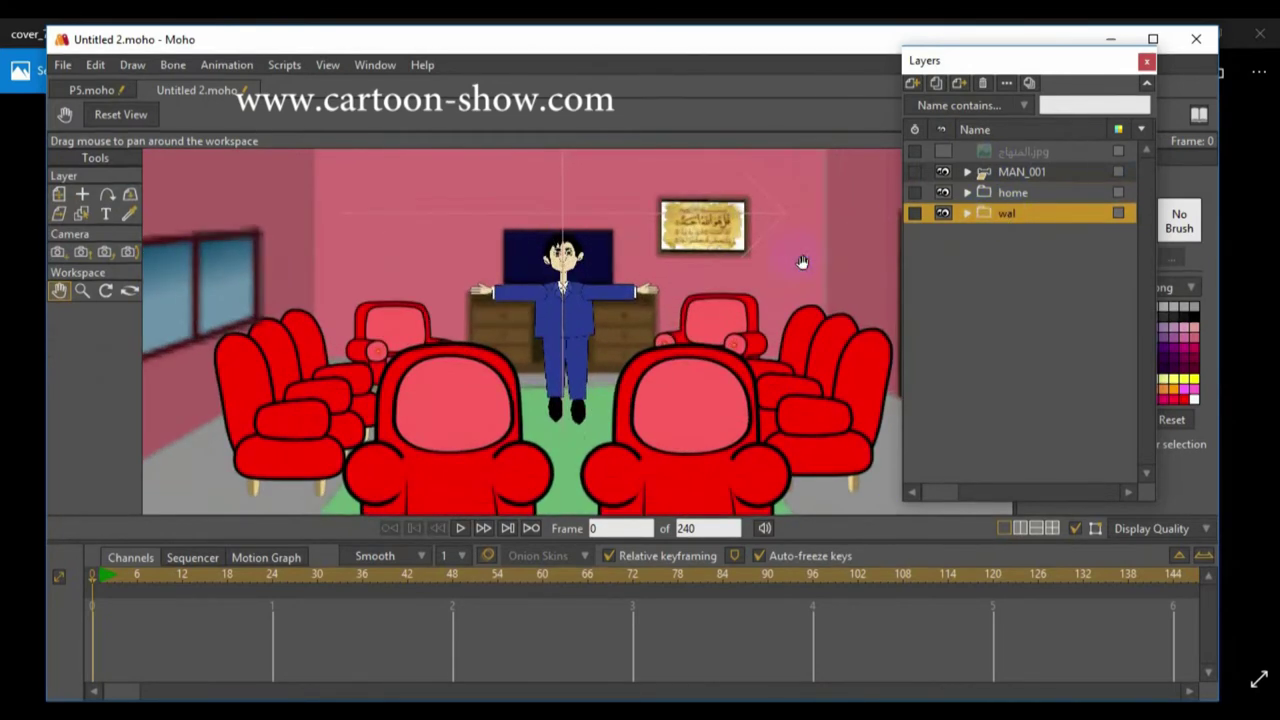
Step: Select the MAN_001 layer and search the asset library for "dk"
{"action": "left_click", "coordinate": [1022, 173]}
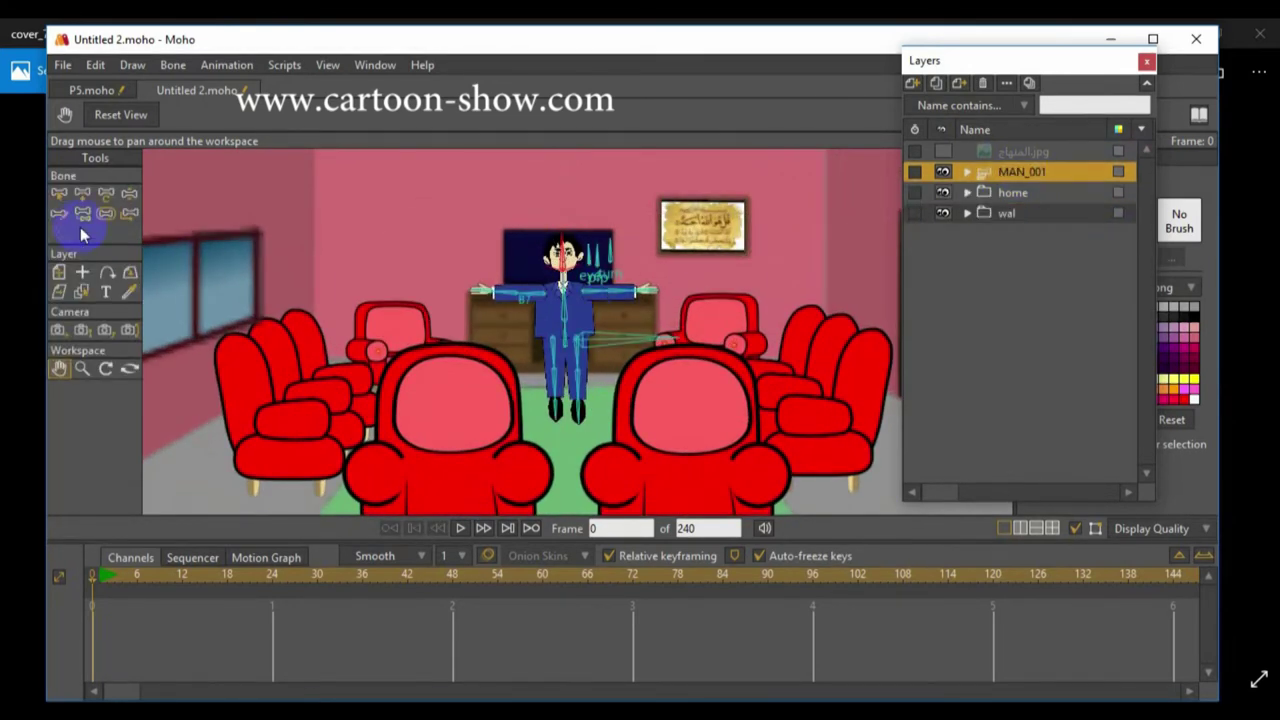
{"action": "left_click", "coordinate": [58, 272]}
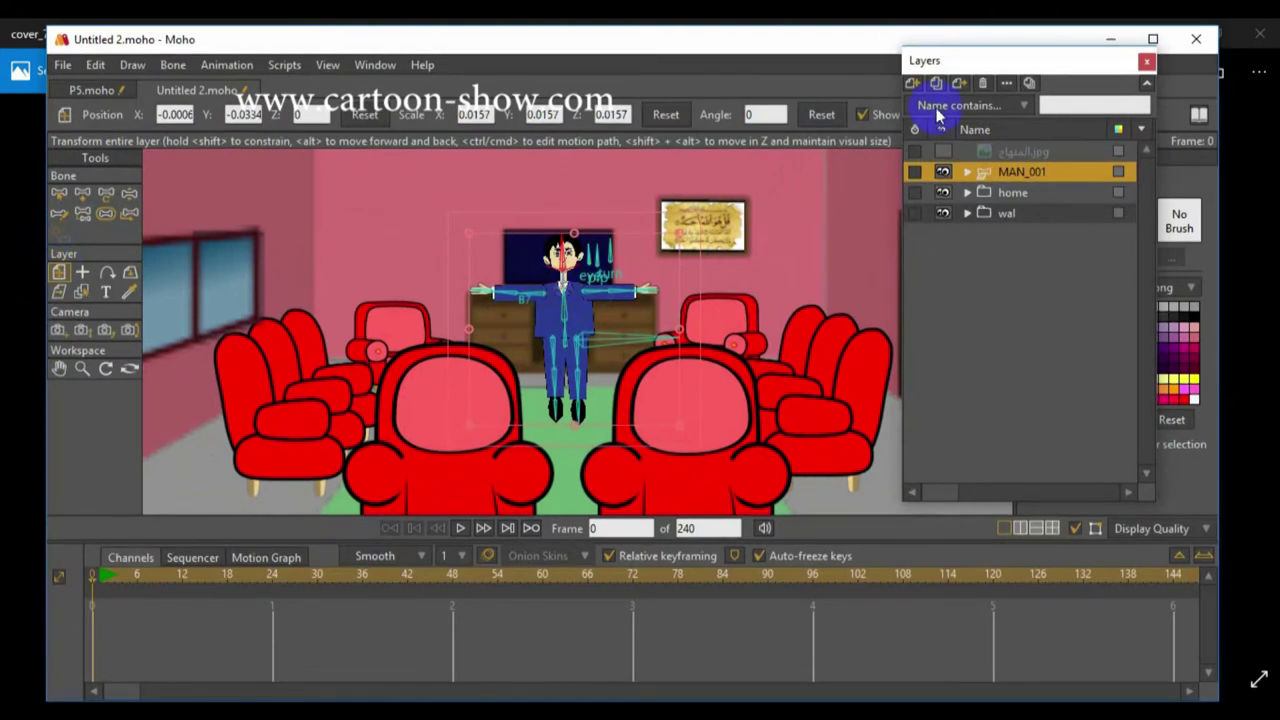
{"action": "left_click_drag", "start_coordinate": [990, 60], "coordinate": [951, 62]}
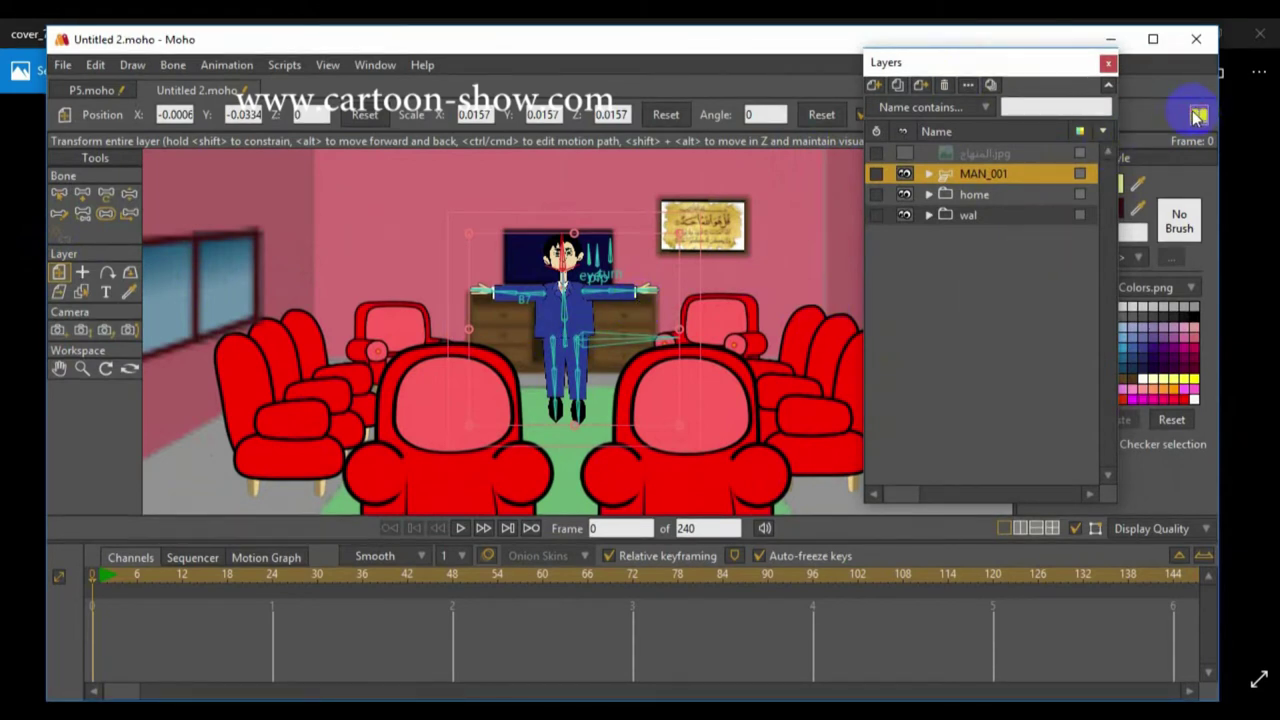
{"action": "left_click", "coordinate": [1197, 117]}
{"action": "left_click", "coordinate": [231, 125]}
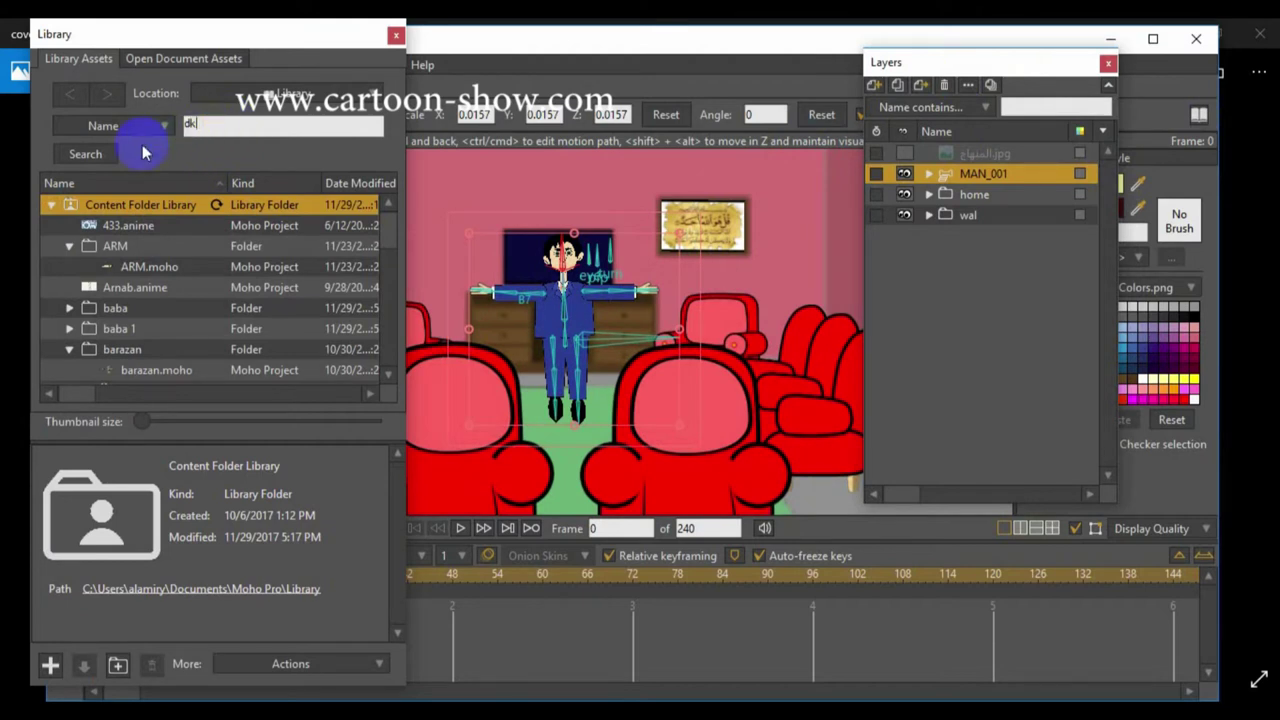
{"action": "left_click", "coordinate": [88, 156]}
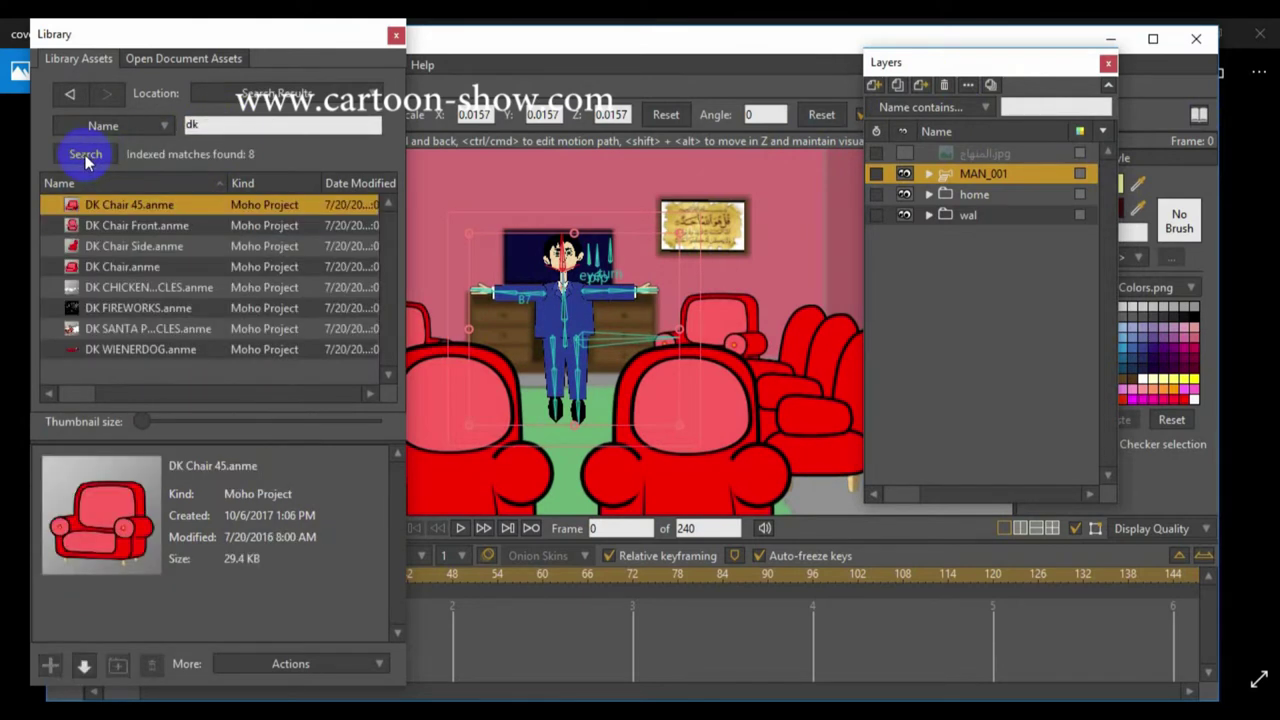
Step: Insert the Chair3 object from DK Chair Front.anme into the scene and close the library
{"action": "left_click", "coordinate": [102, 229]}
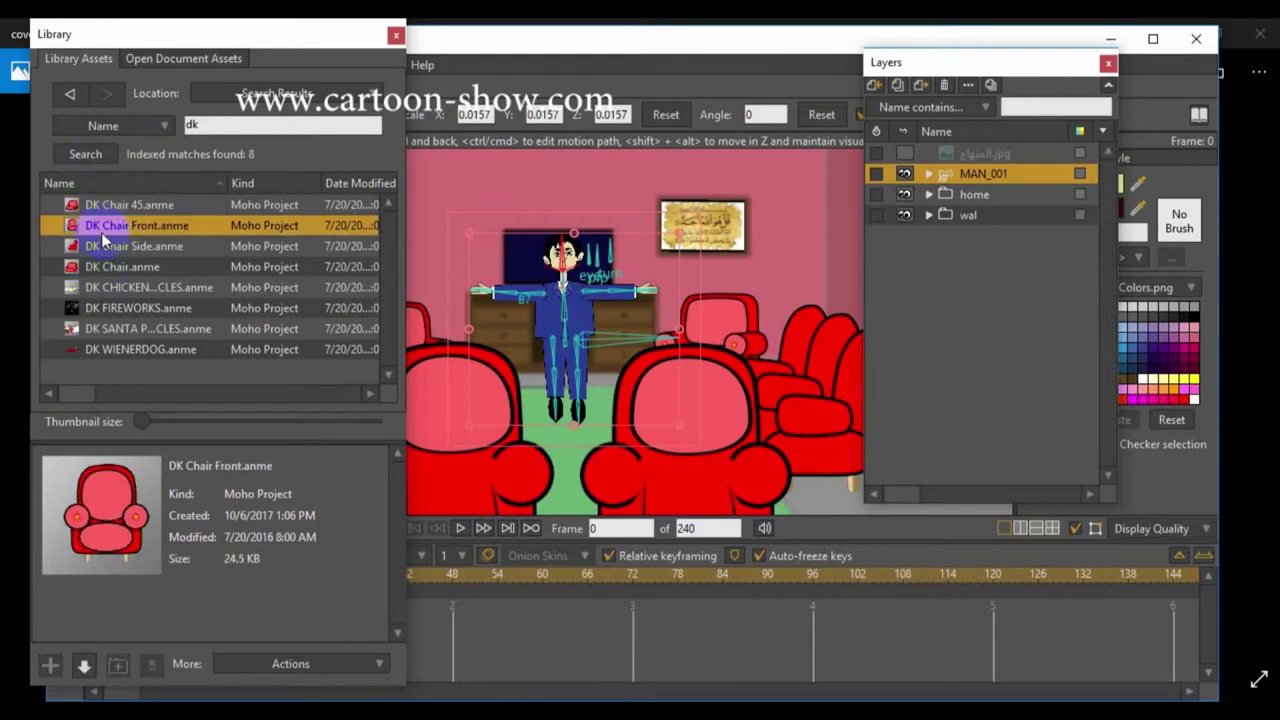
{"action": "left_click", "coordinate": [84, 667]}
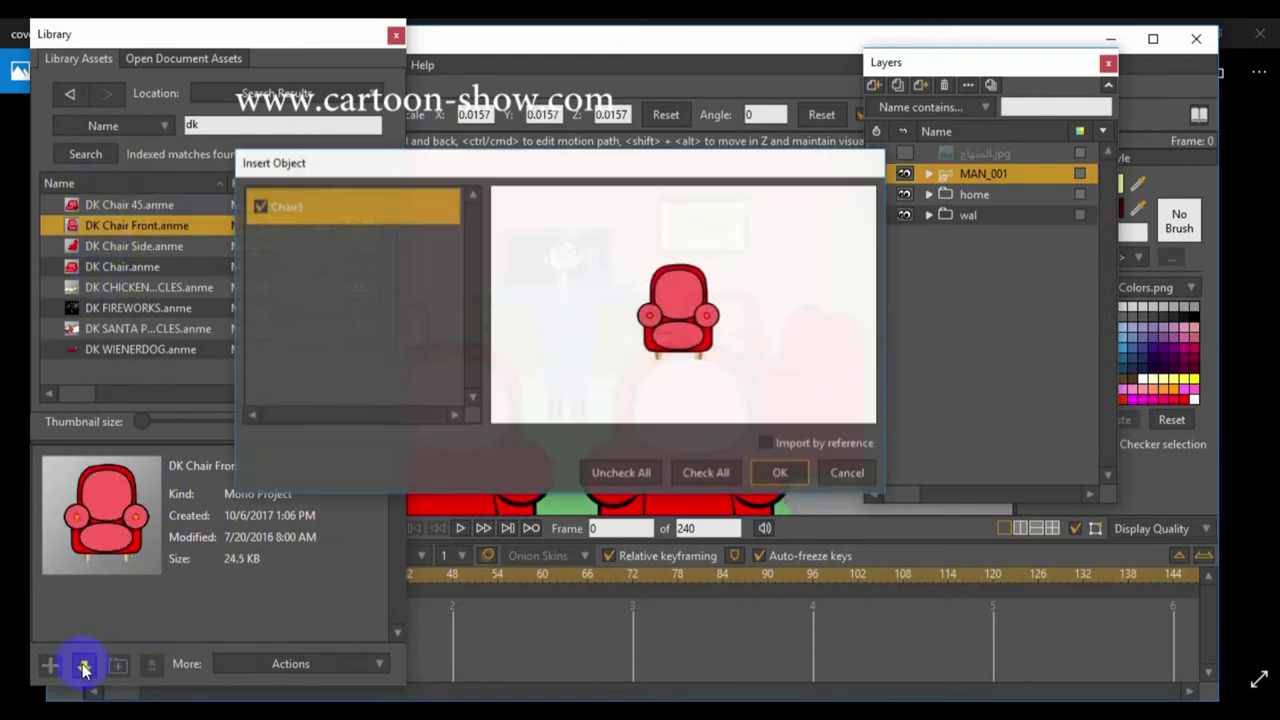
{"action": "left_click", "coordinate": [778, 478]}
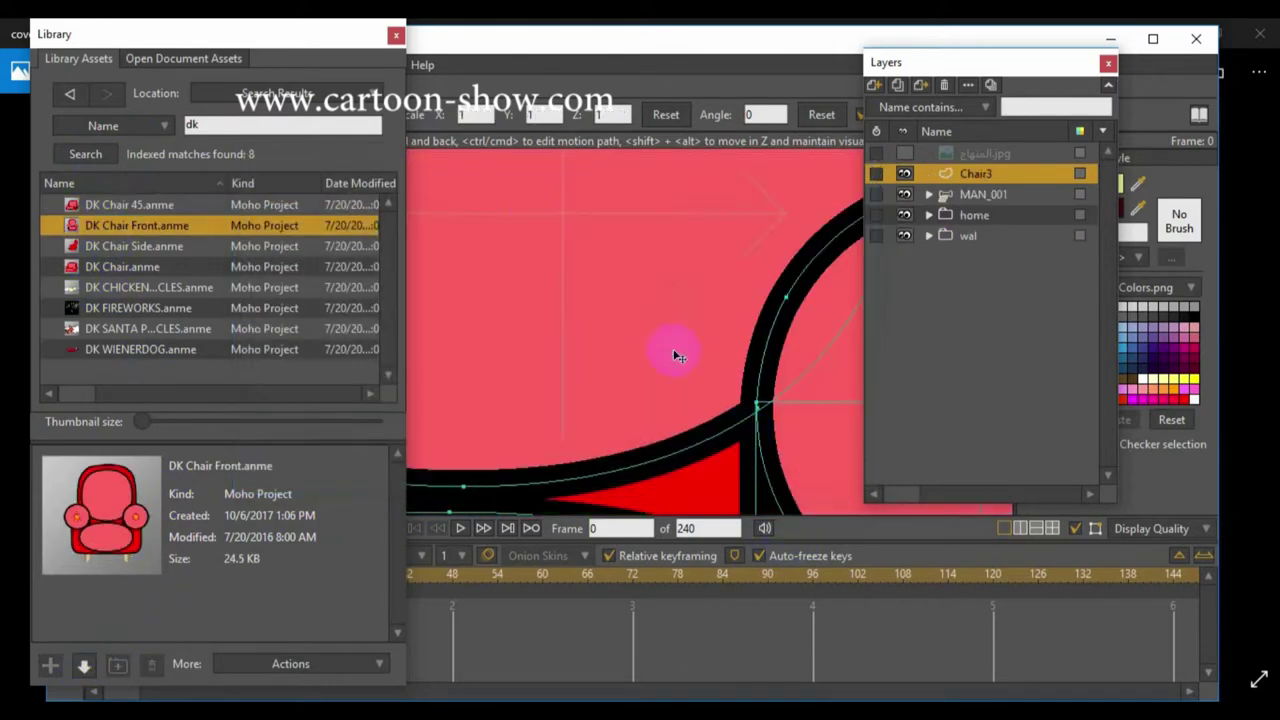
{"action": "left_click", "coordinate": [396, 35]}
Step: Scale the inserted Chair3 layer down to about 0.0787 and position the chair over the man between the front armchairs
{"action": "scroll", "coordinate": [606, 257], "scroll_direction": "down", "scroll_amount": 10}
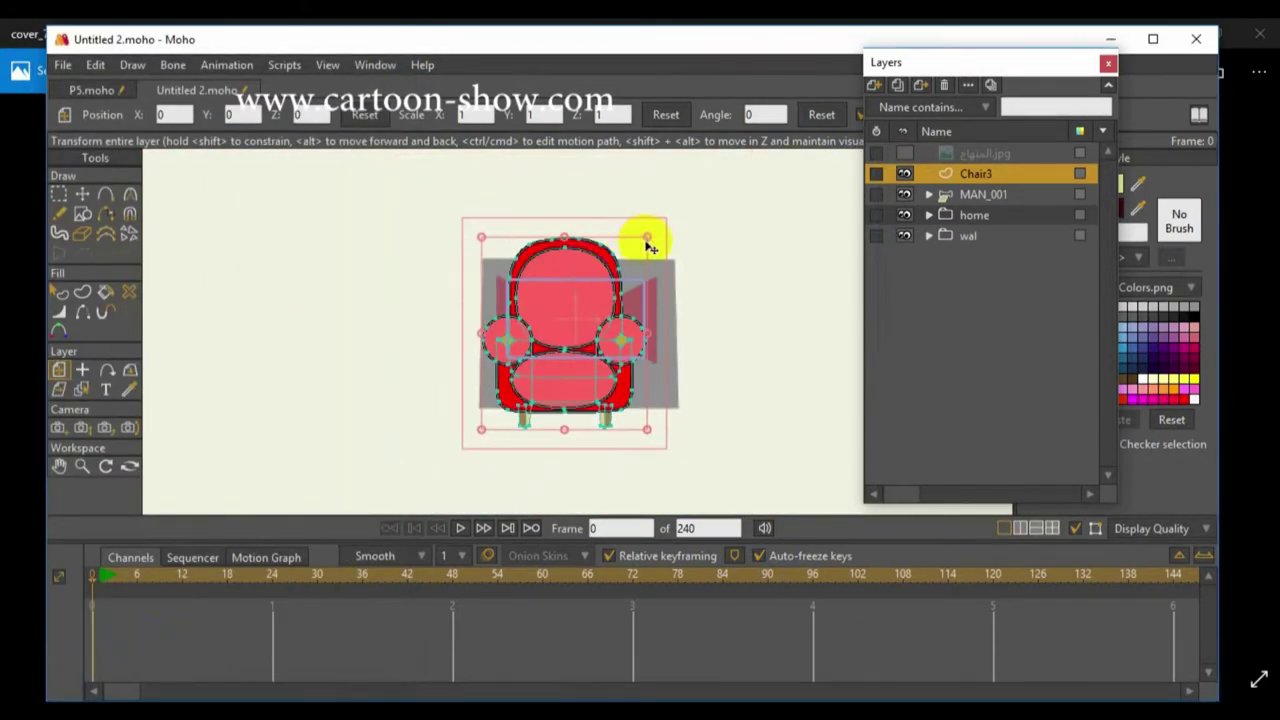
{"action": "left_click_drag", "start_coordinate": [647, 240], "coordinate": [607, 352]}
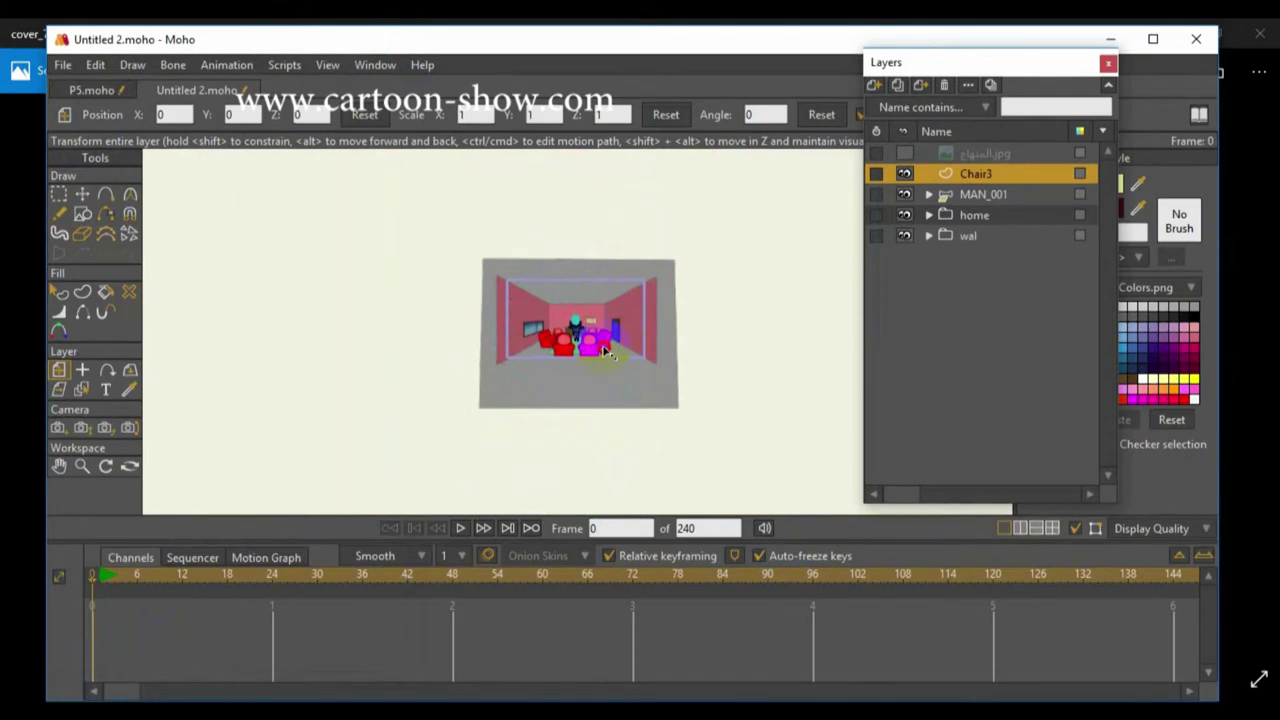
{"action": "scroll", "coordinate": [607, 352], "scroll_direction": "up", "scroll_amount": 8}
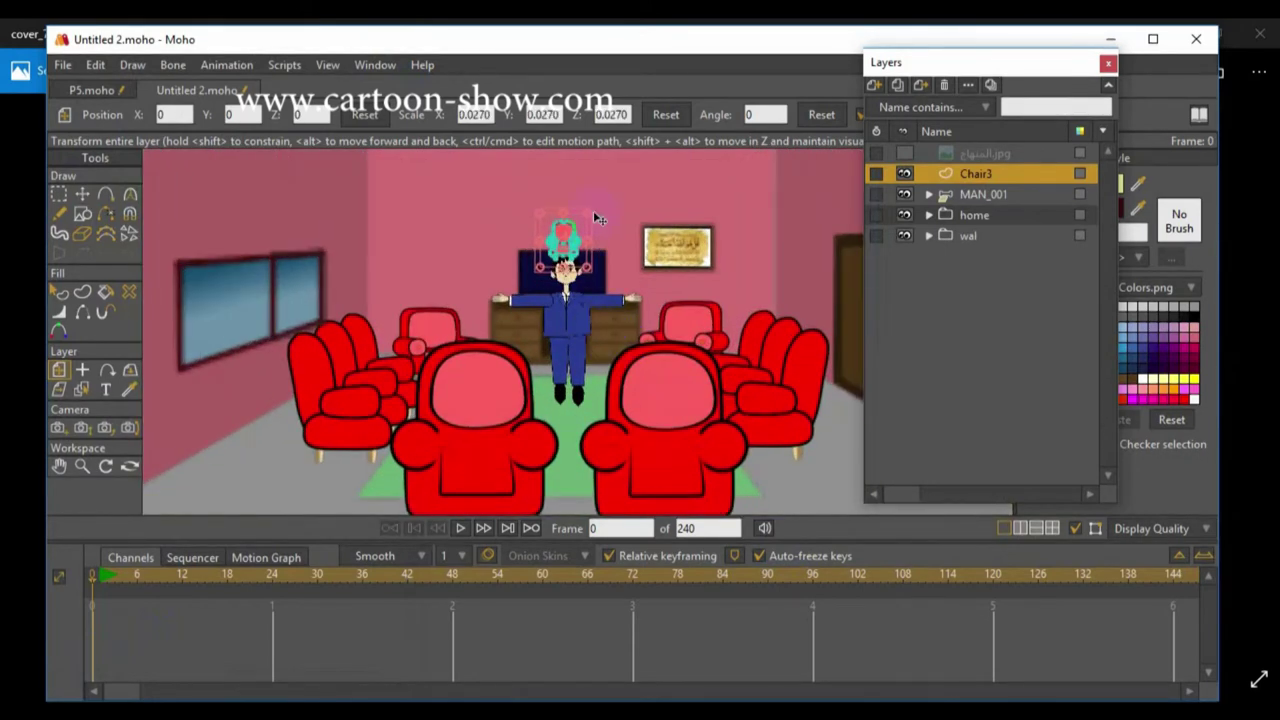
{"action": "left_click_drag", "start_coordinate": [590, 218], "coordinate": [631, 171]}
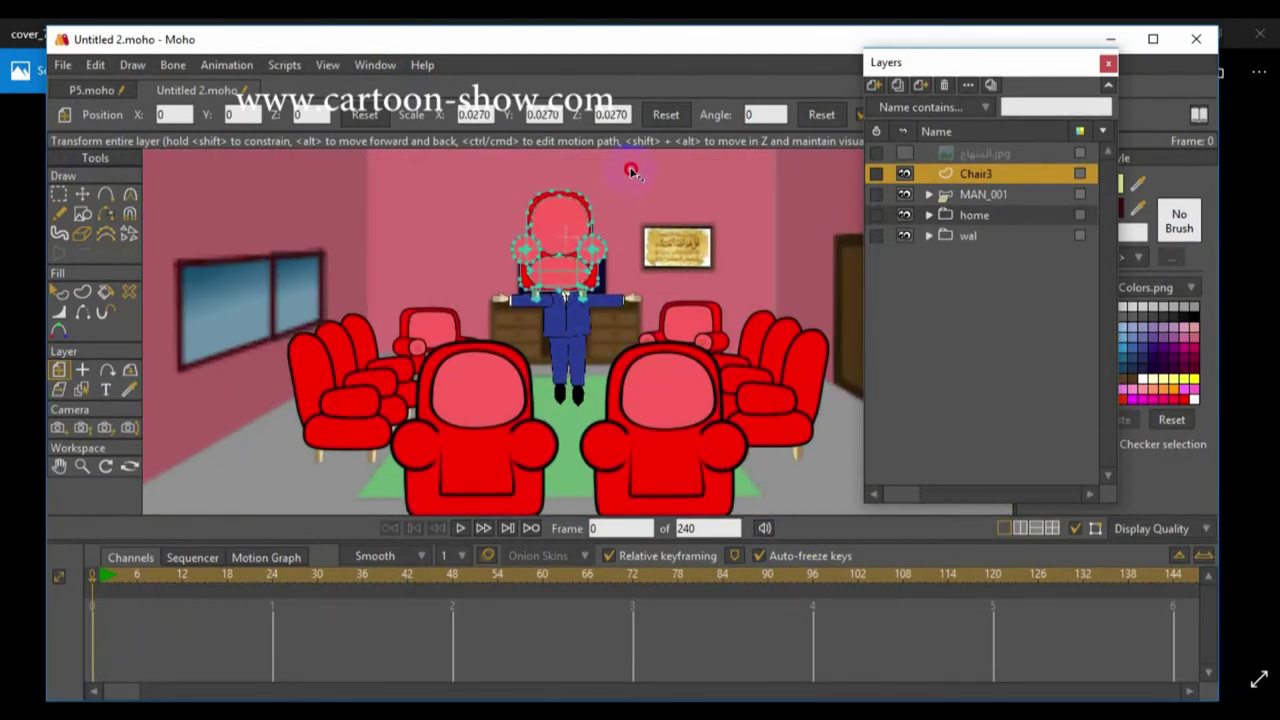
{"action": "left_click_drag", "start_coordinate": [569, 240], "coordinate": [577, 335]}
Step: Expand the home group and move the inserted Chair3 layer to its top so the chair sits behind the man
{"action": "left_click", "coordinate": [965, 178]}
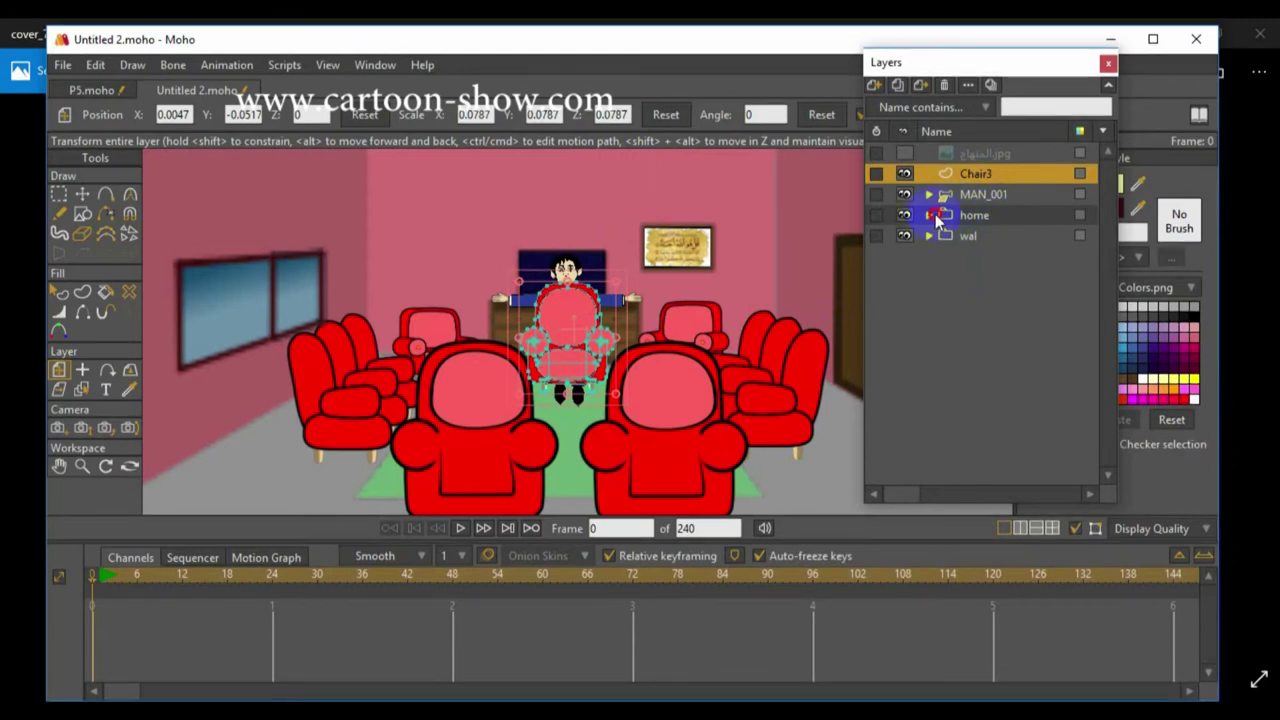
{"action": "left_click", "coordinate": [930, 215]}
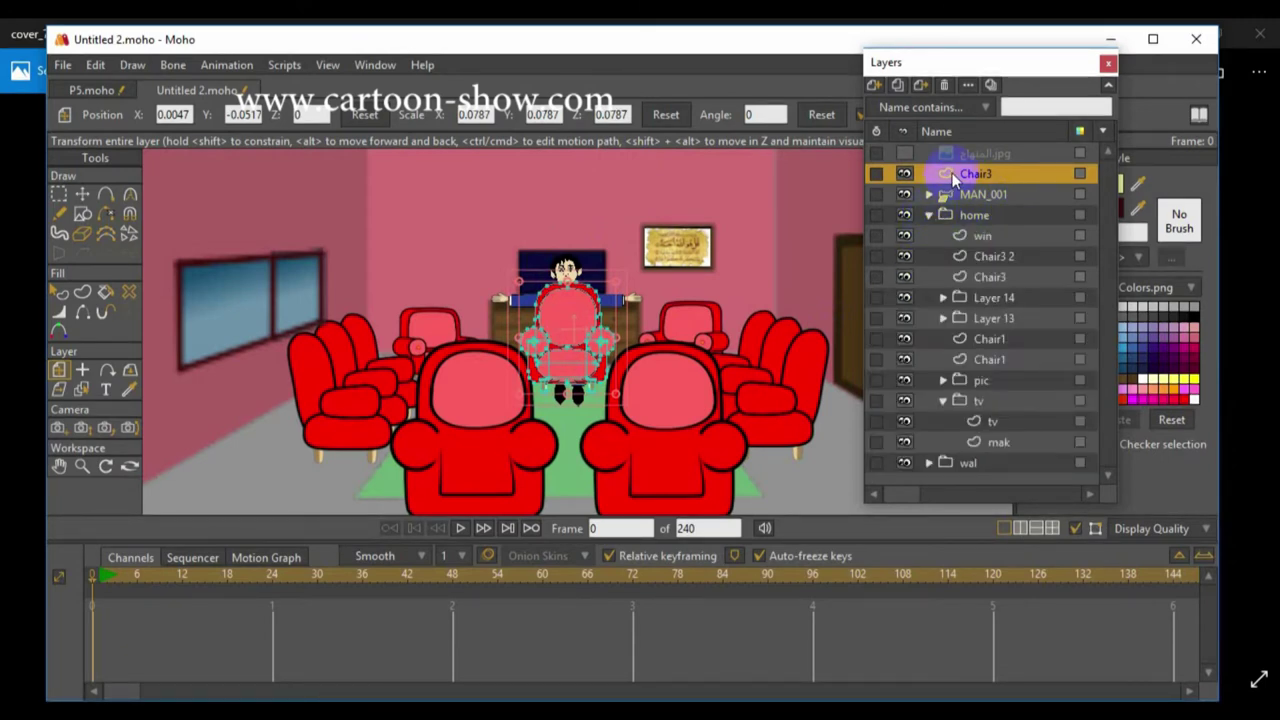
{"action": "left_click_drag", "start_coordinate": [953, 178], "coordinate": [945, 216]}
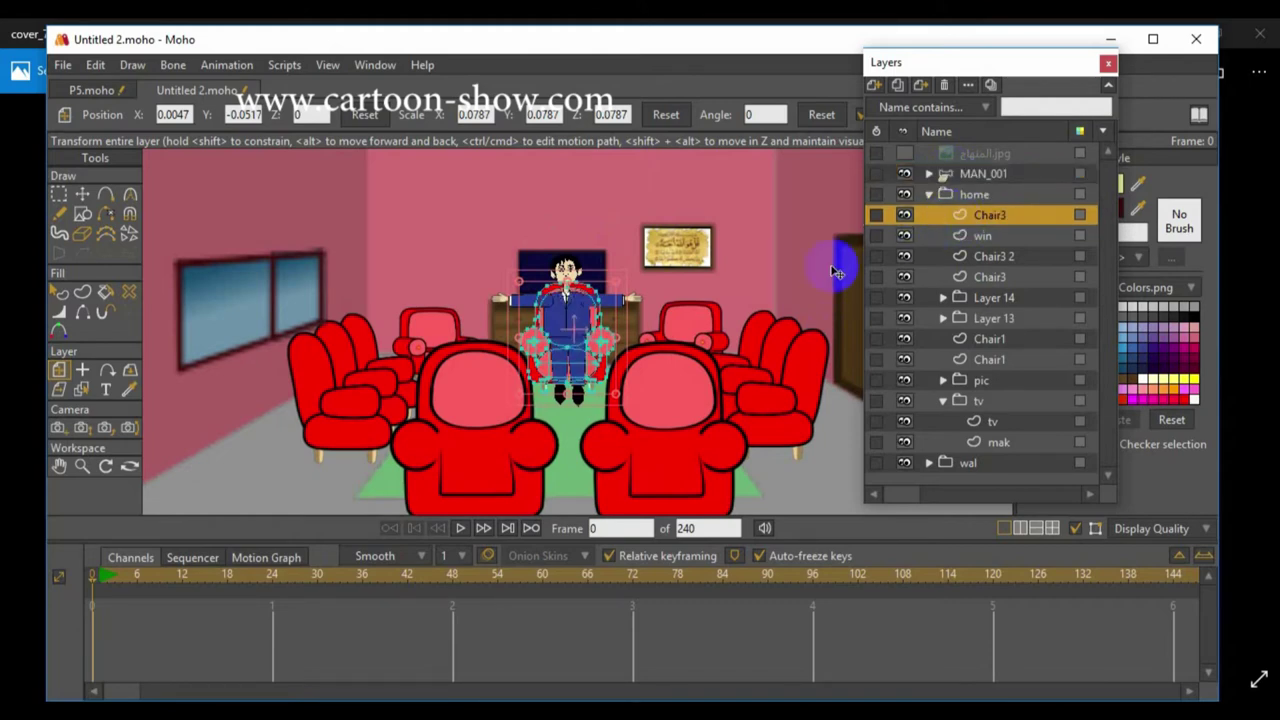
{"action": "scroll", "coordinate": [635, 330], "scroll_direction": "up", "scroll_amount": 3}
{"action": "scroll", "coordinate": [638, 331], "scroll_direction": "up", "scroll_amount": 2}
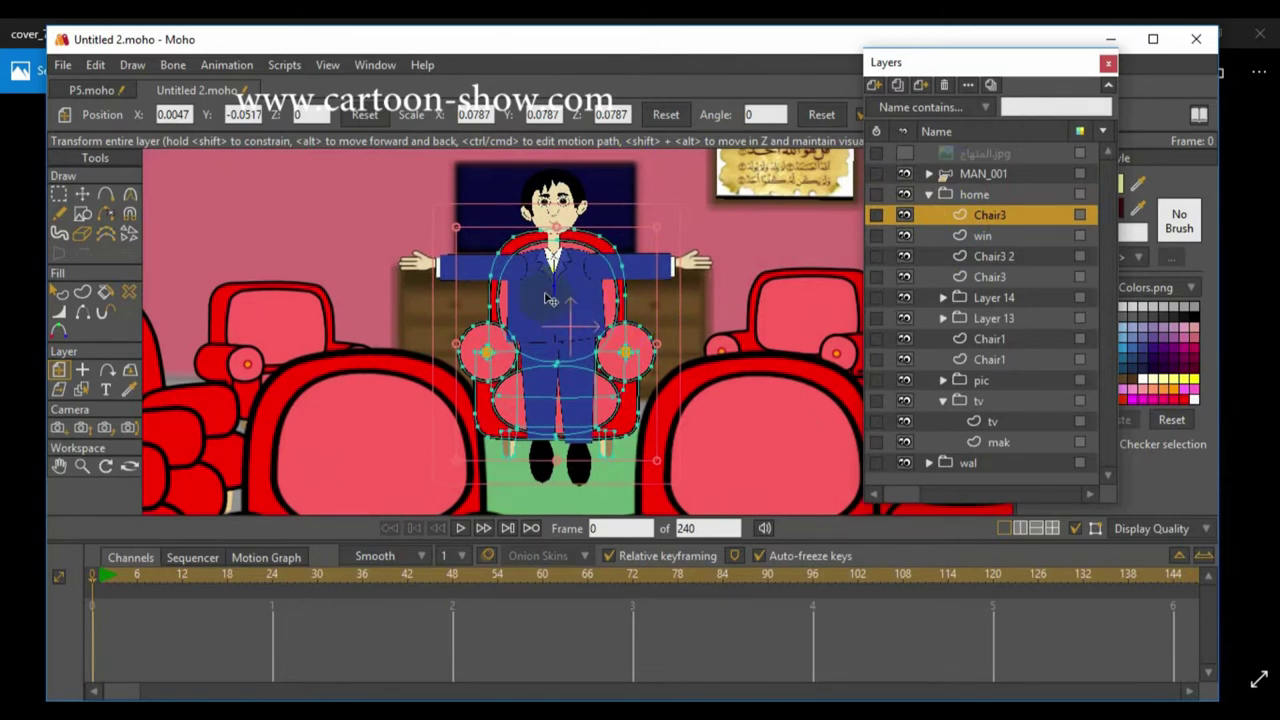
Step: Render frame 0, inspect the man and the armchair behind him up close and in the whole room, and close the preview
{"action": "key", "text": "ctrl+r"}
{"action": "scroll", "coordinate": [713, 405], "scroll_direction": "up", "scroll_amount": 3}
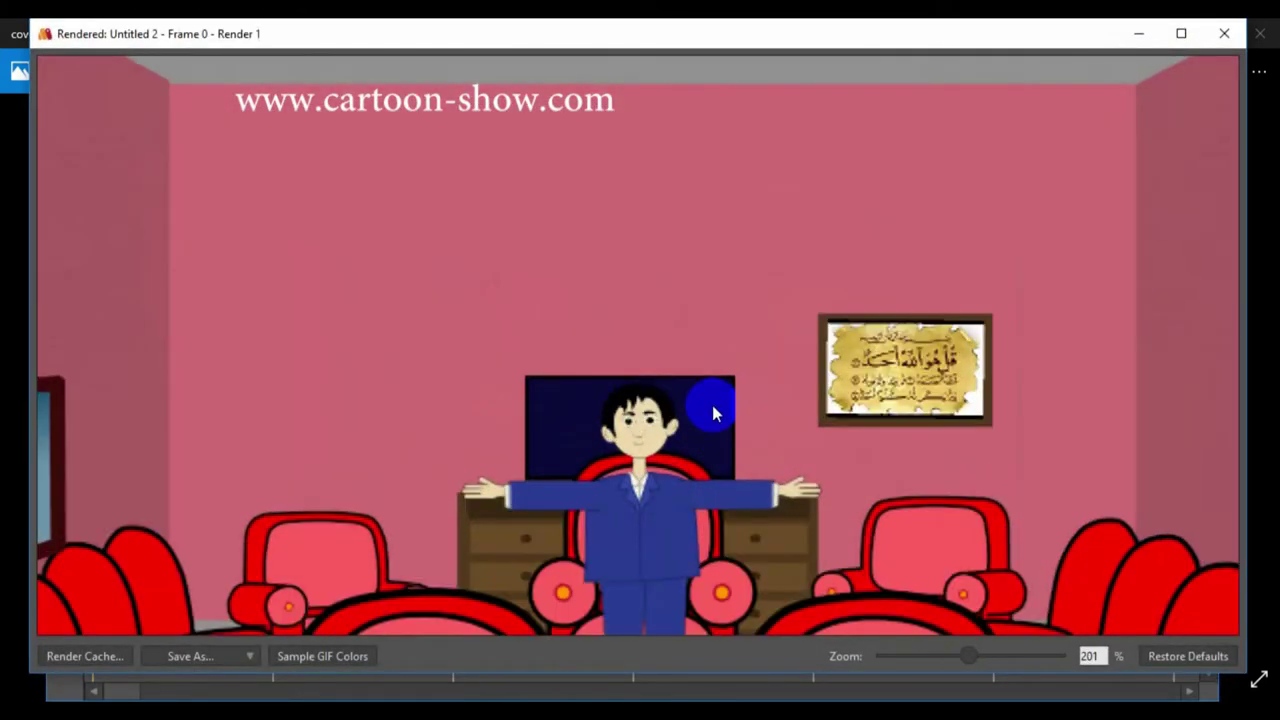
{"action": "scroll", "coordinate": [712, 404], "scroll_direction": "down", "scroll_amount": 1}
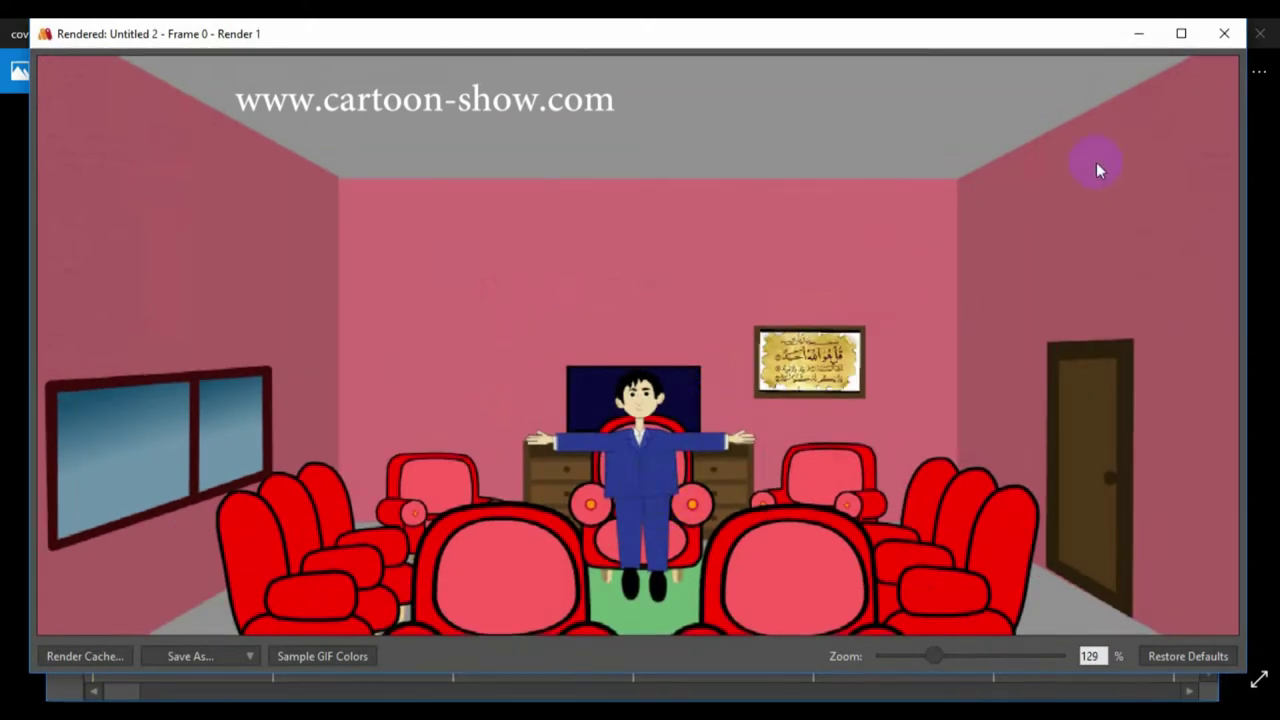
{"action": "left_click", "coordinate": [1224, 33]}
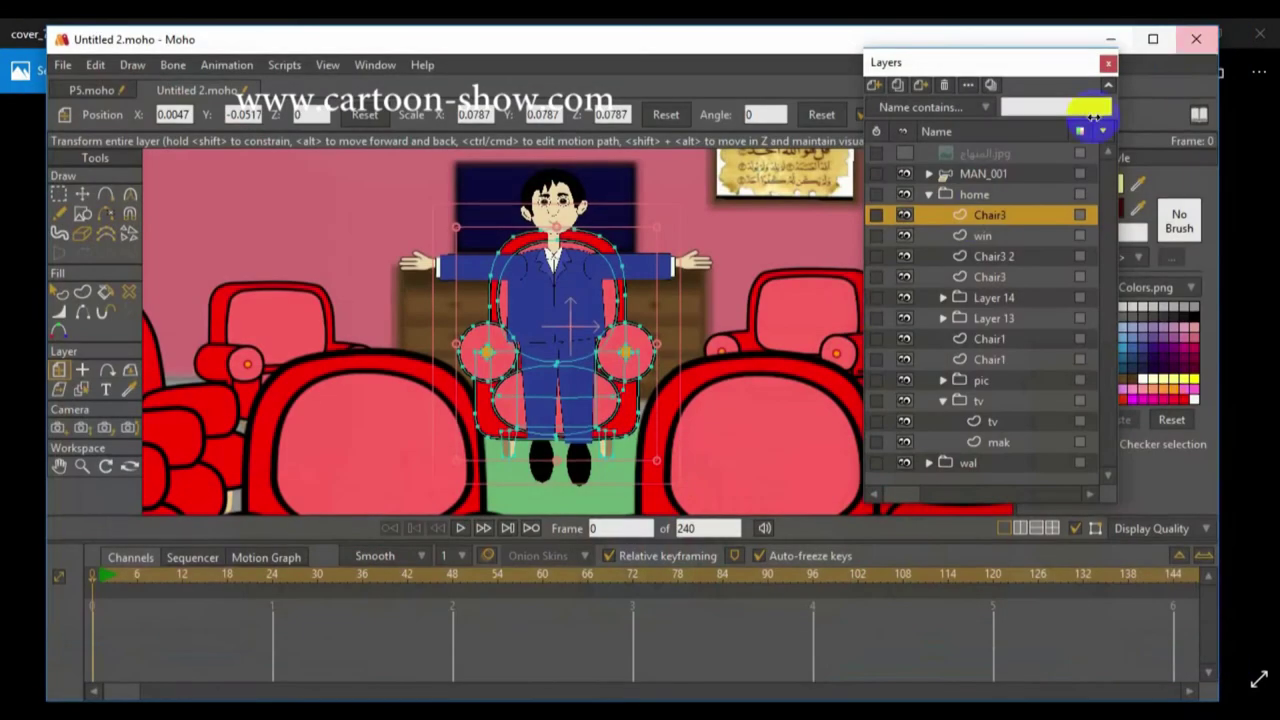
Step: At frame 1, lower the MAN_001 character's body onto the armchair and bend his legs with the Transform Bone tool
{"action": "scroll", "coordinate": [622, 361], "scroll_direction": "down", "scroll_amount": 2}
{"action": "scroll", "coordinate": [622, 361], "scroll_direction": "up", "scroll_amount": 2}
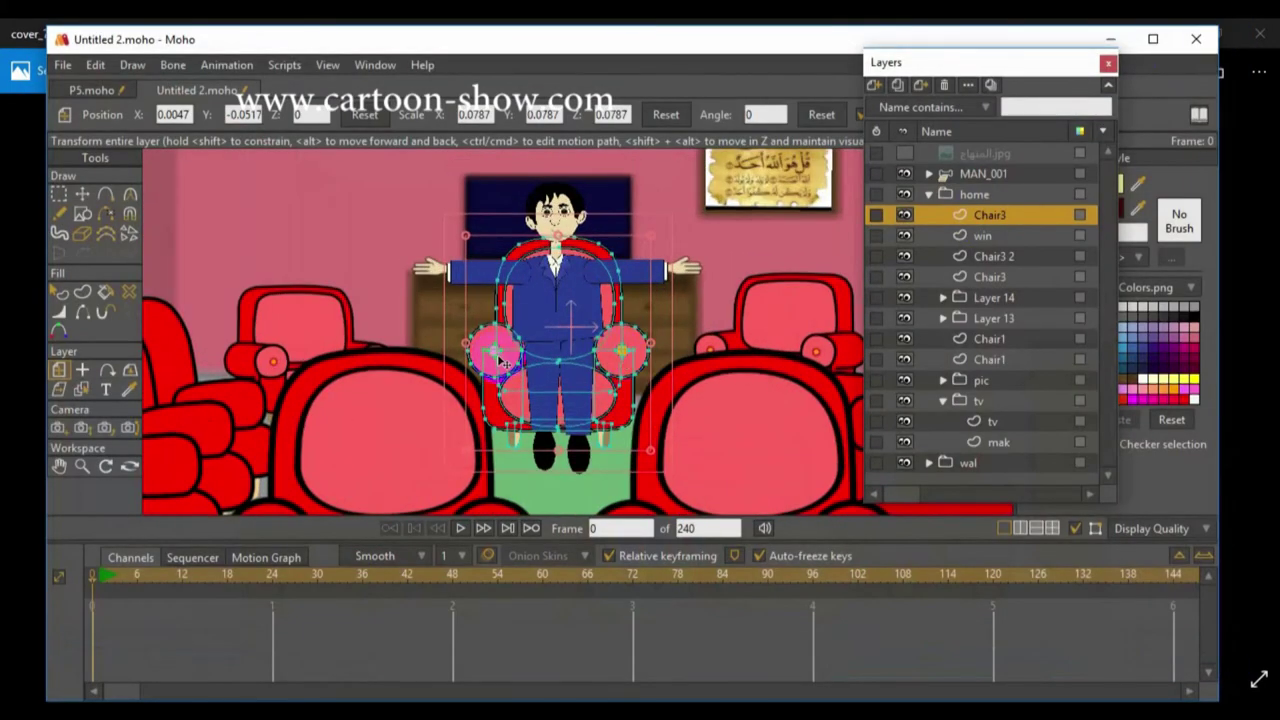
{"action": "left_click", "coordinate": [945, 194]}
{"action": "left_click", "coordinate": [975, 173]}
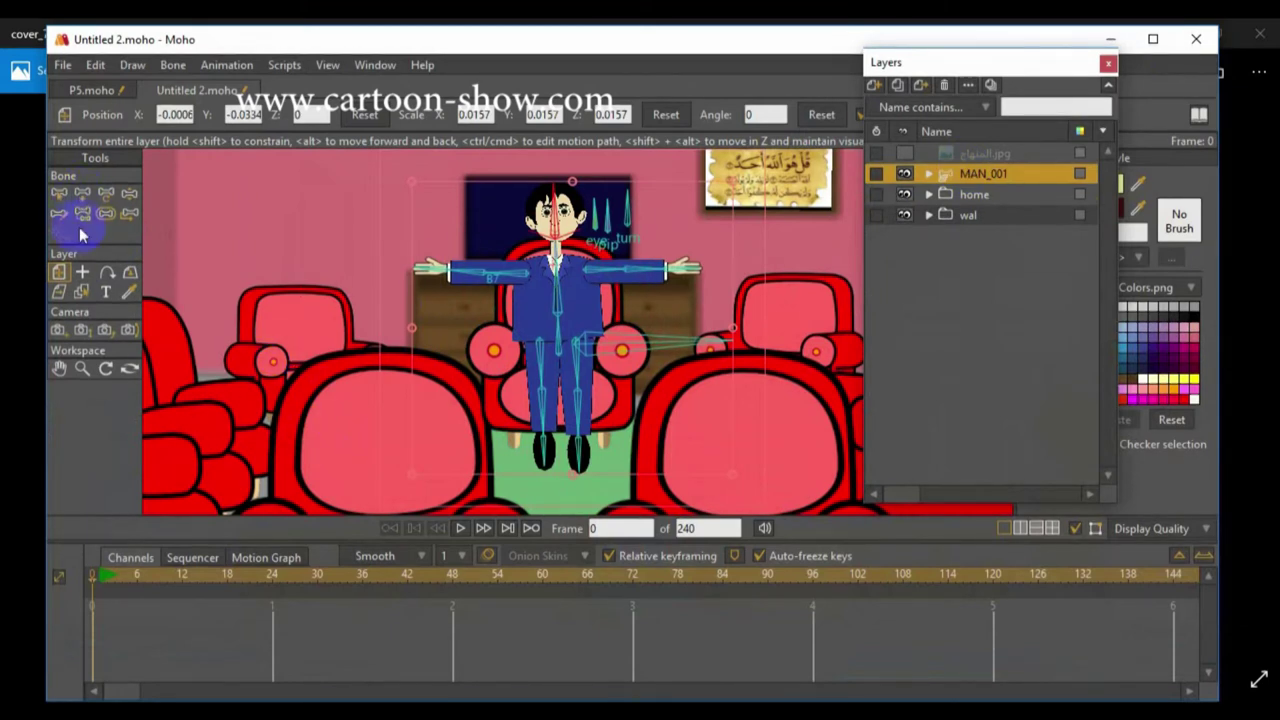
{"action": "key", "text": "ctrl+Right"}
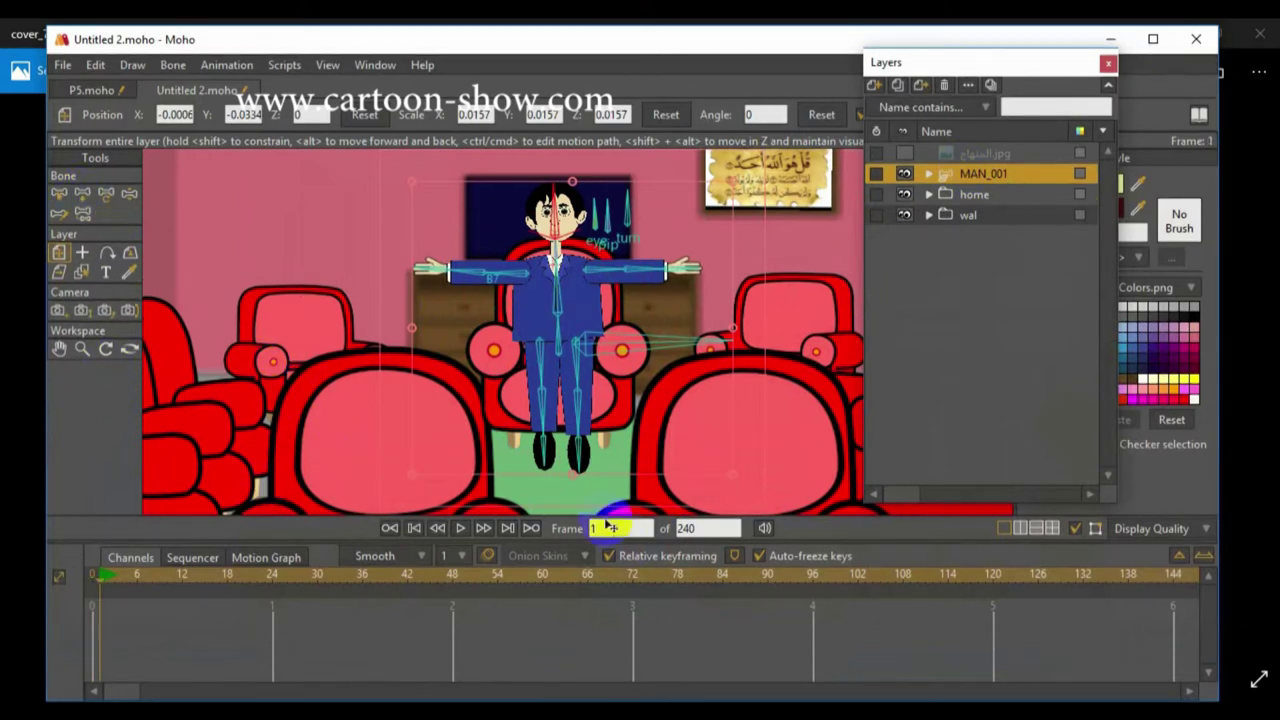
{"action": "left_click", "coordinate": [105, 197]}
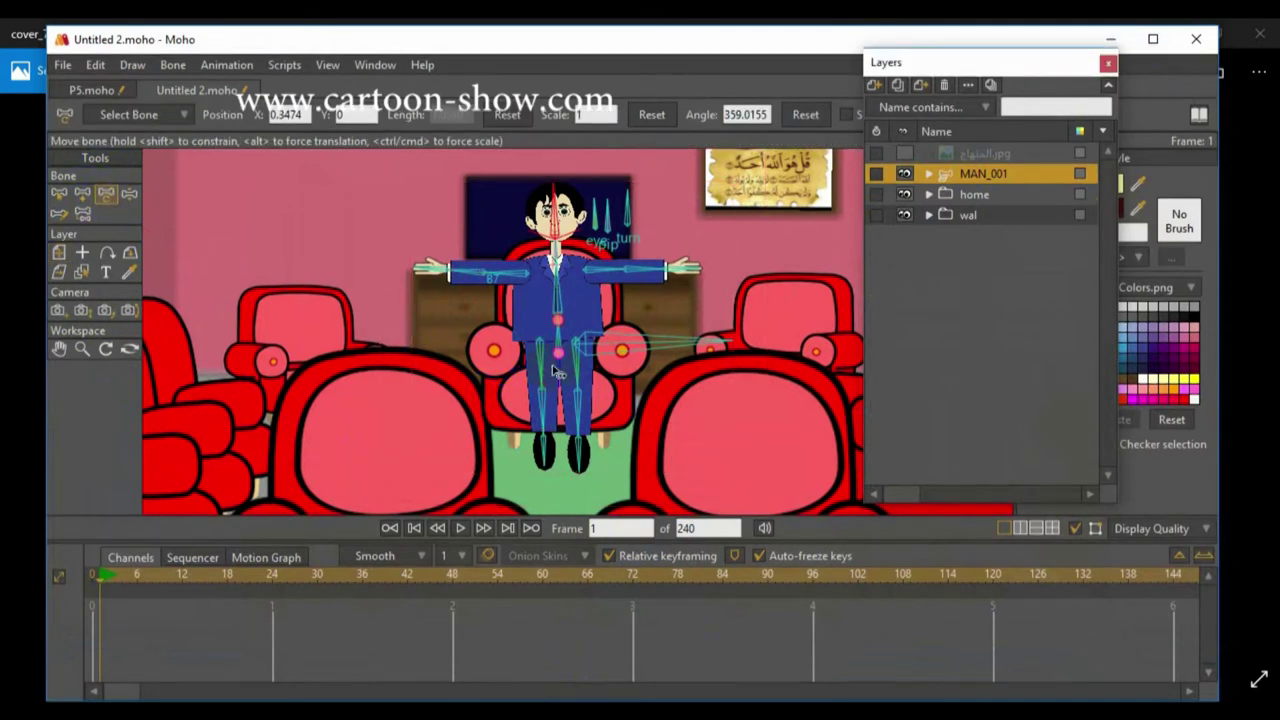
{"action": "left_click_drag", "start_coordinate": [550, 372], "coordinate": [555, 420]}
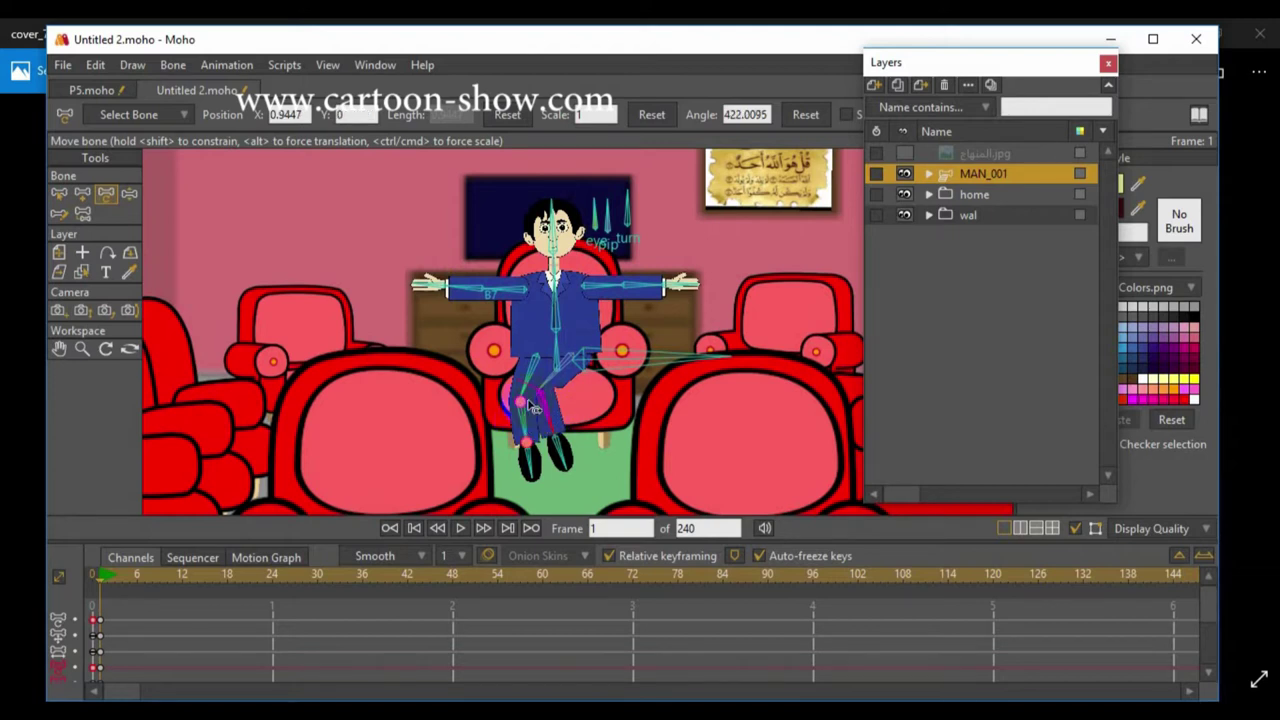
Step: Refine the man's leg bones, lower his arms to the armrests for a seated pose, and check a render of frame 1
{"action": "mouse_move", "coordinate": [539, 385]}
{"action": "left_mouse_down"}
{"action": "mouse_move", "coordinate": [514, 408]}
{"action": "mouse_move", "coordinate": [520, 425]}
{"action": "mouse_move", "coordinate": [540, 400]}
{"action": "left_mouse_up"}
{"action": "left_click", "coordinate": [565, 368]}
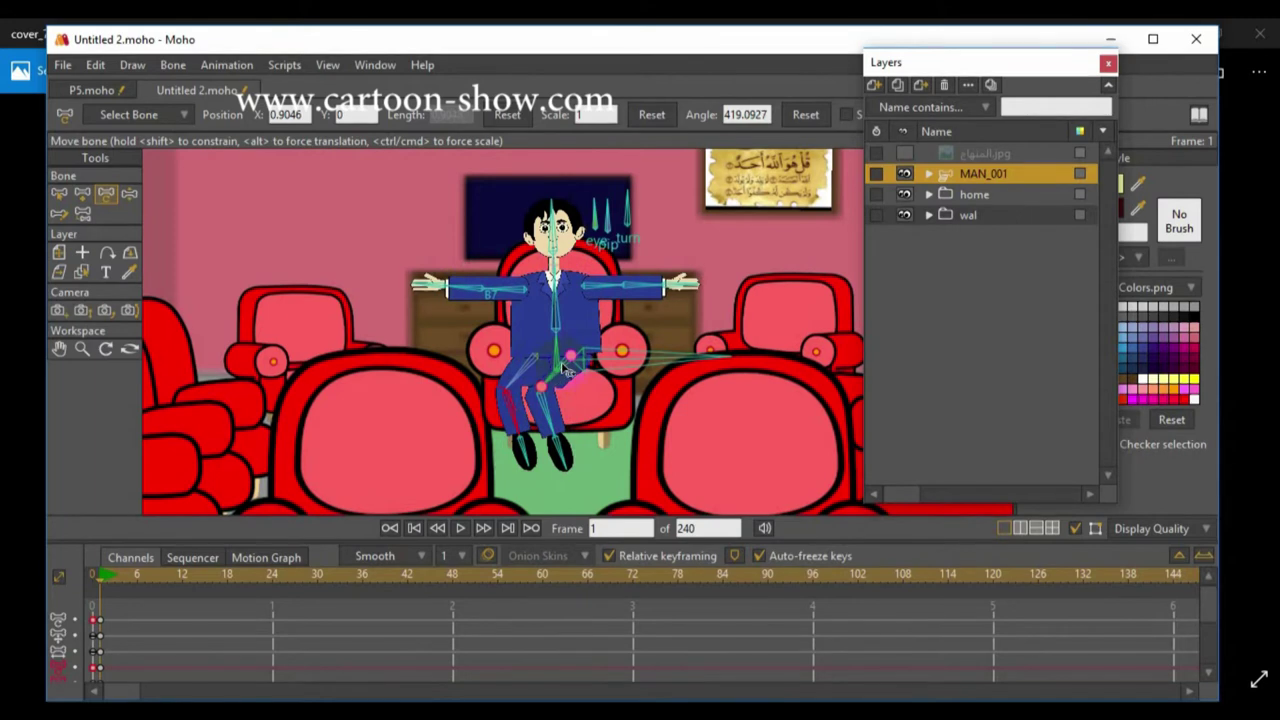
{"action": "left_click_drag", "start_coordinate": [580, 363], "coordinate": [588, 355]}
{"action": "left_click_drag", "start_coordinate": [530, 295], "coordinate": [584, 322]}
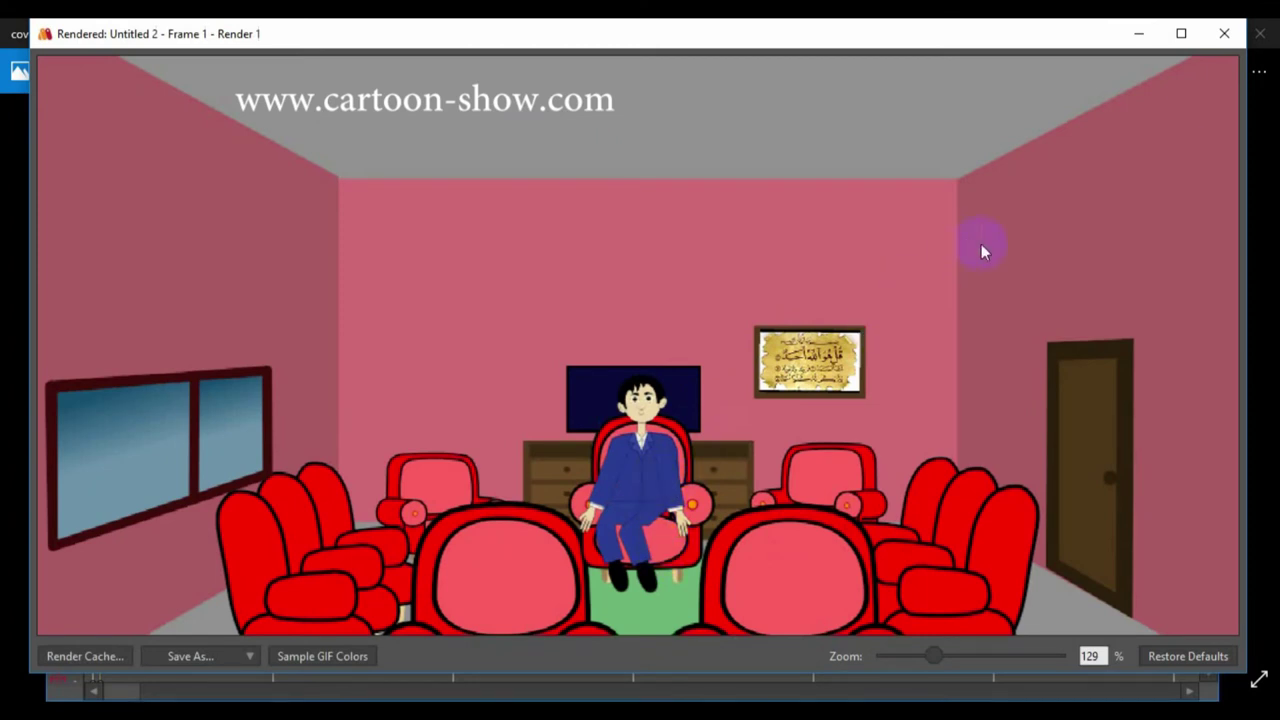
{"action": "left_click", "coordinate": [1226, 33]}
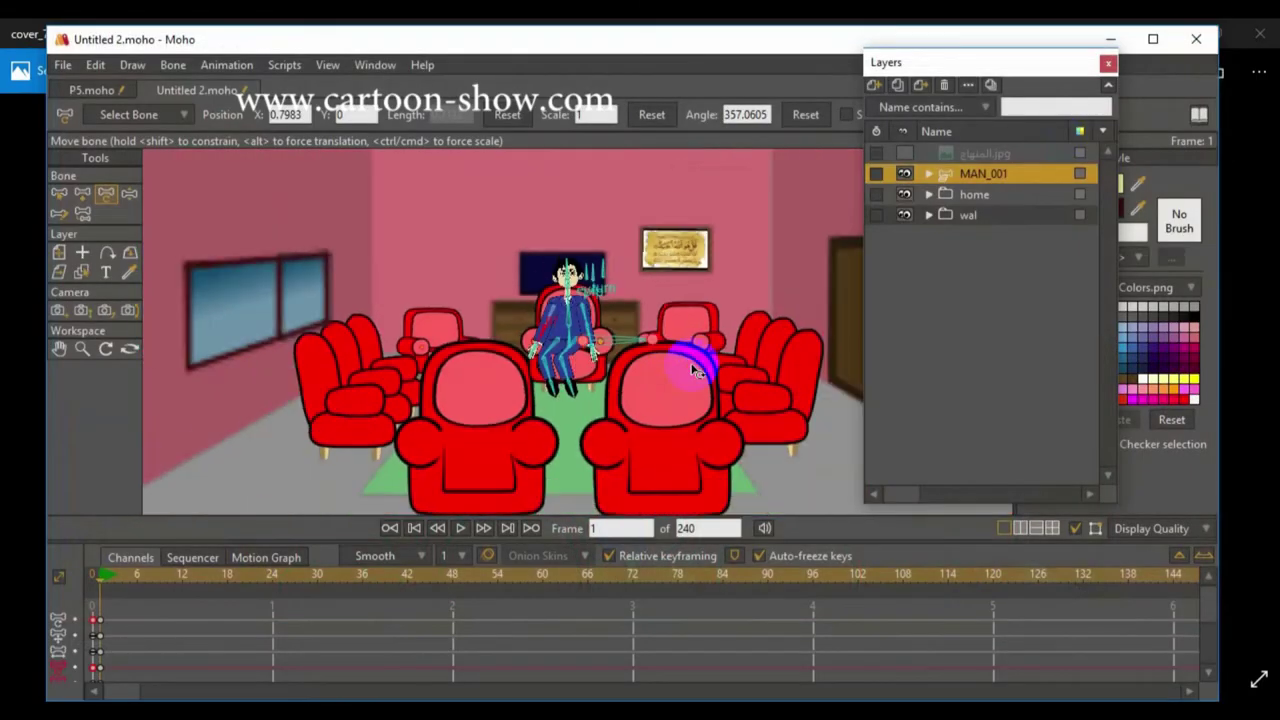
Step: Select the Chair3 layer in the home group and add the Boy Spiky preset from the Character Wizard with all views exported
{"action": "scroll", "coordinate": [692, 370], "scroll_direction": "down", "scroll_amount": 1}
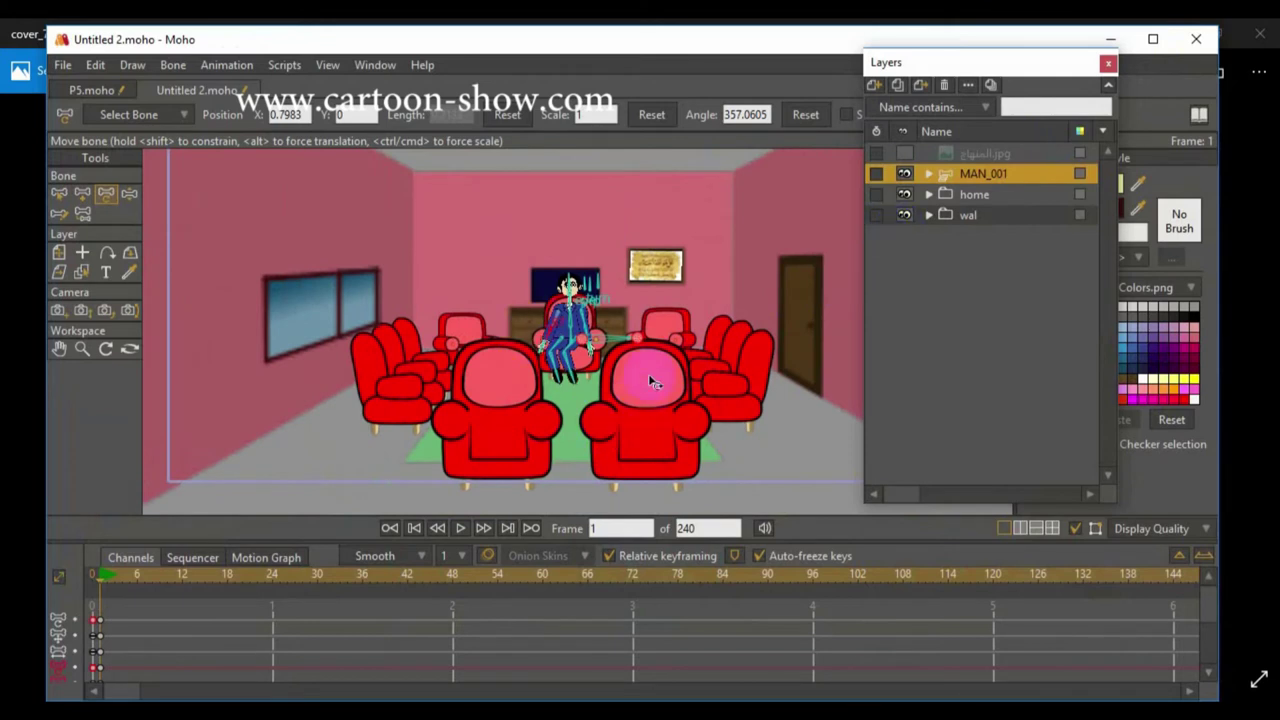
{"action": "left_click", "coordinate": [929, 197]}
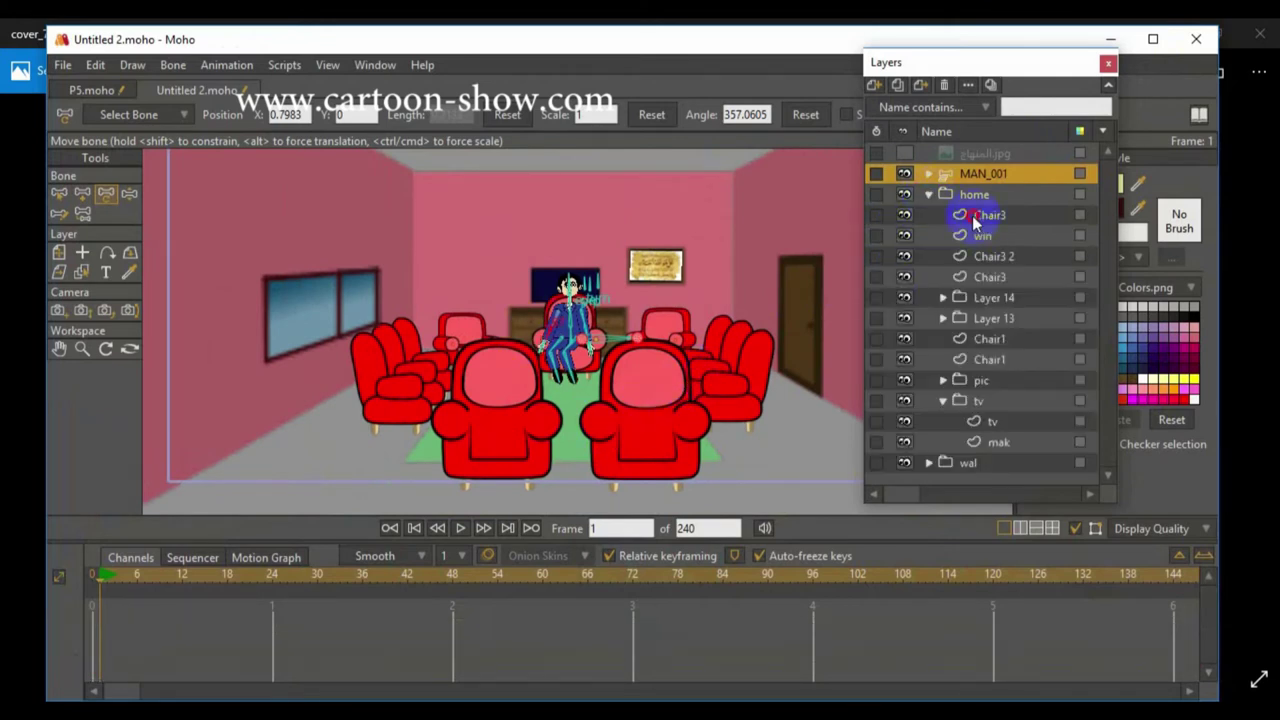
{"action": "left_click", "coordinate": [978, 221]}
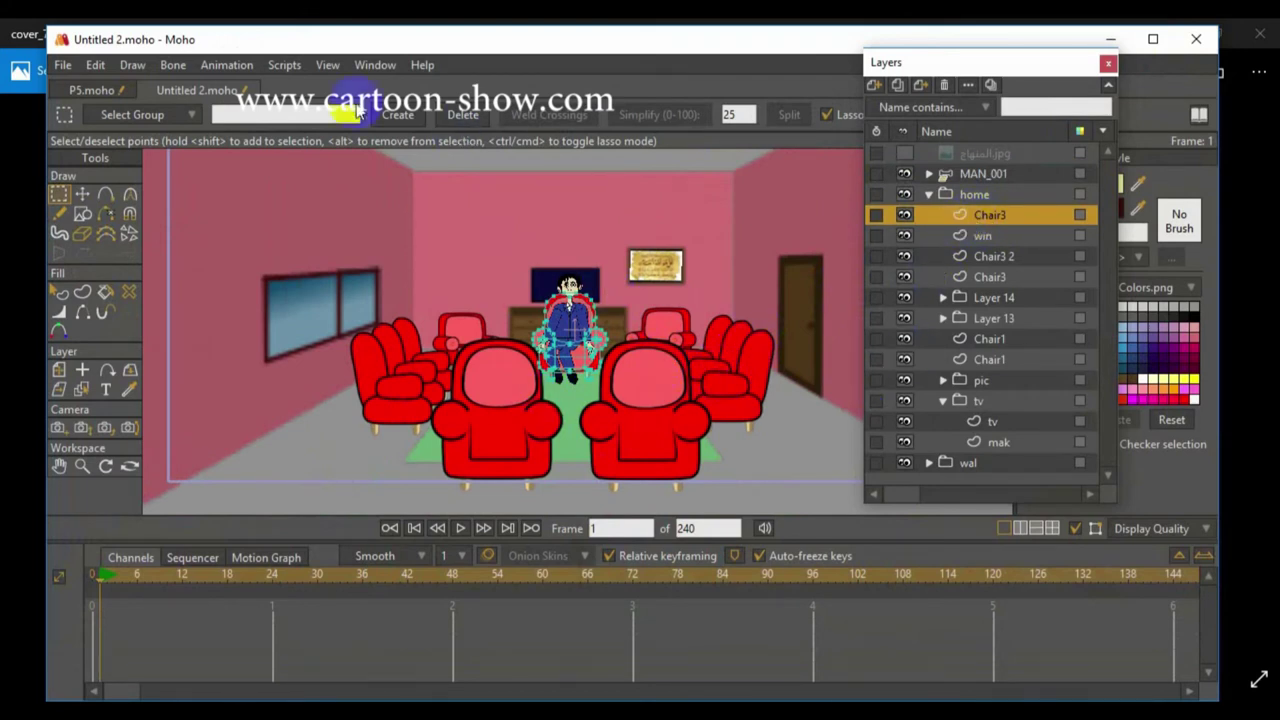
{"action": "left_click", "coordinate": [375, 65]}
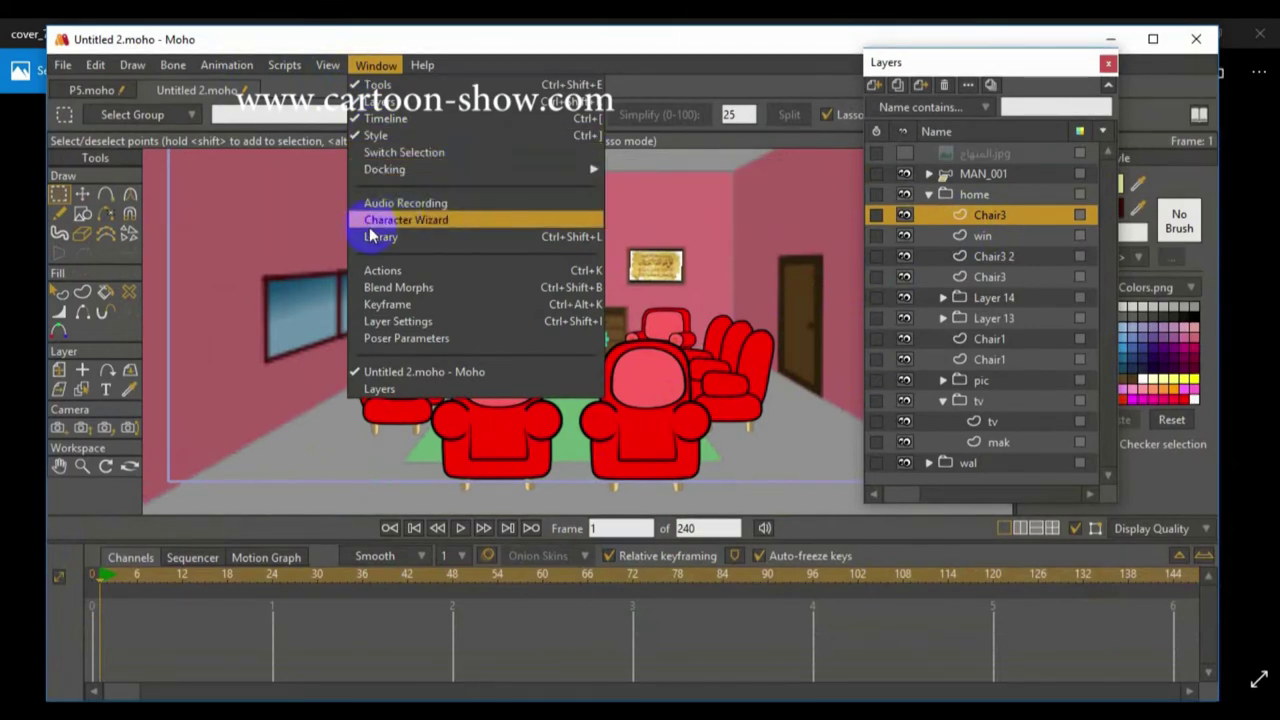
{"action": "left_click", "coordinate": [416, 218]}
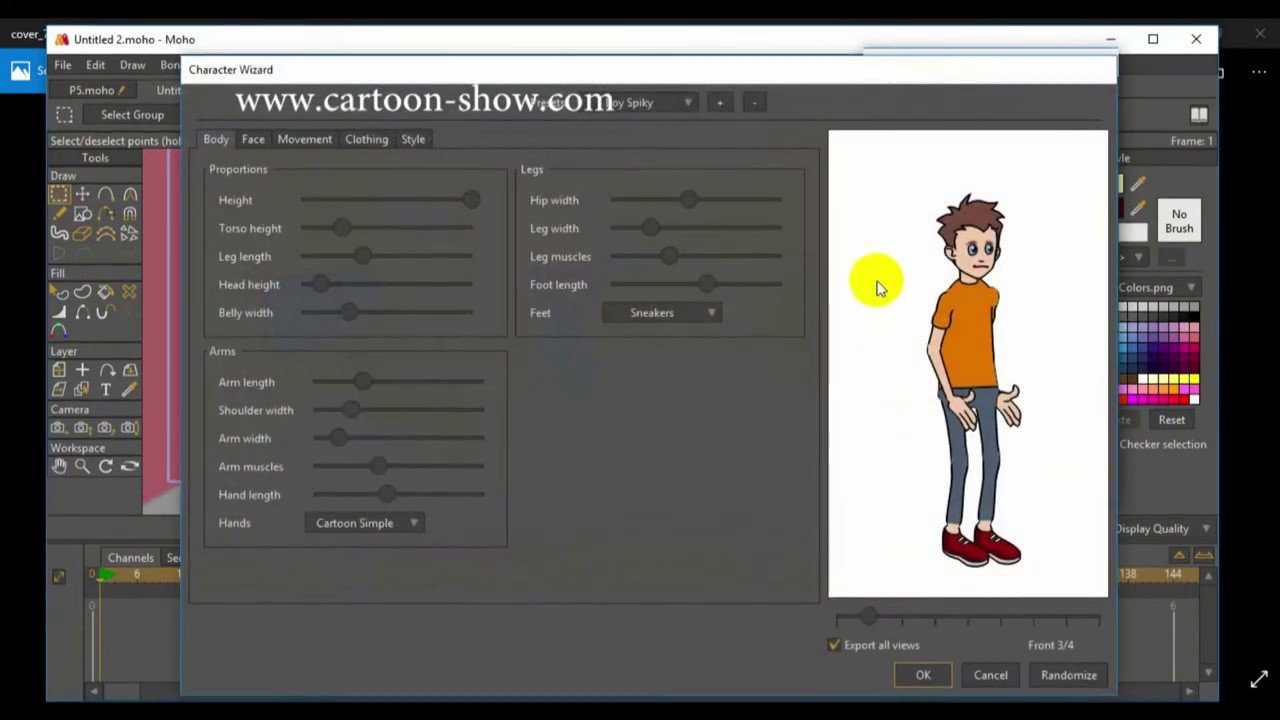
{"action": "left_click_drag", "start_coordinate": [880, 75], "coordinate": [782, 53]}
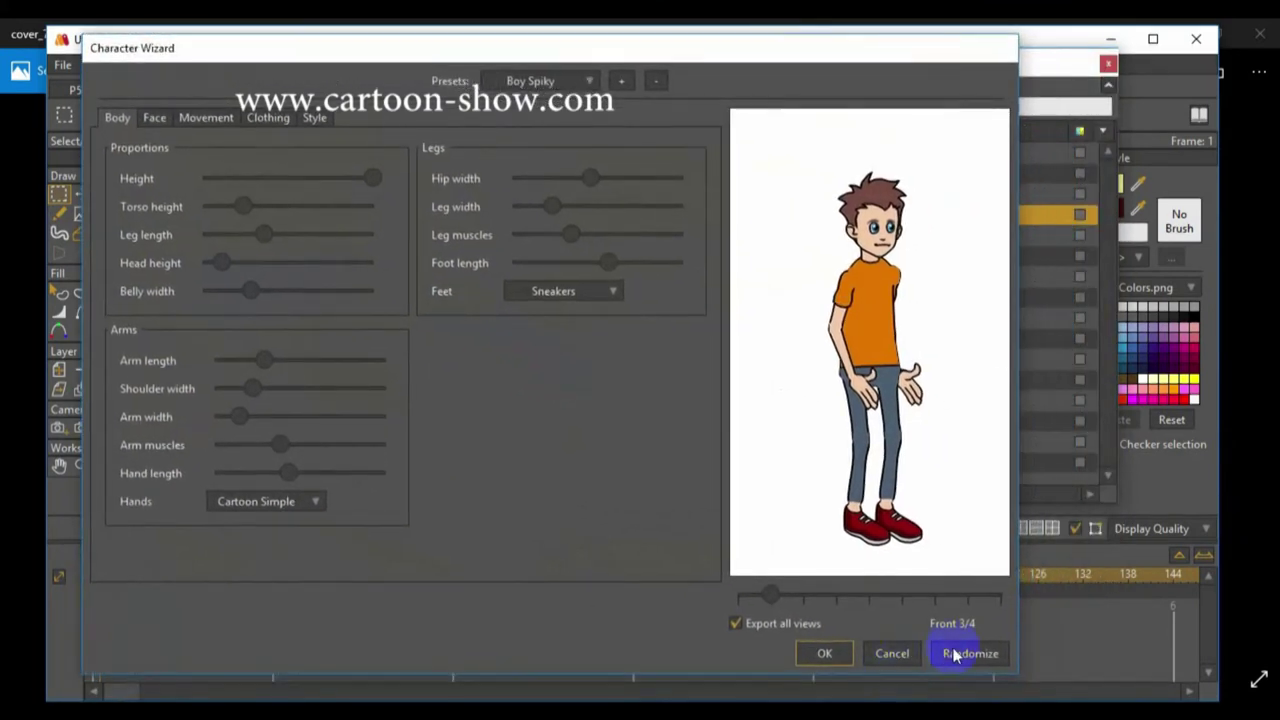
{"action": "left_click", "coordinate": [817, 653]}
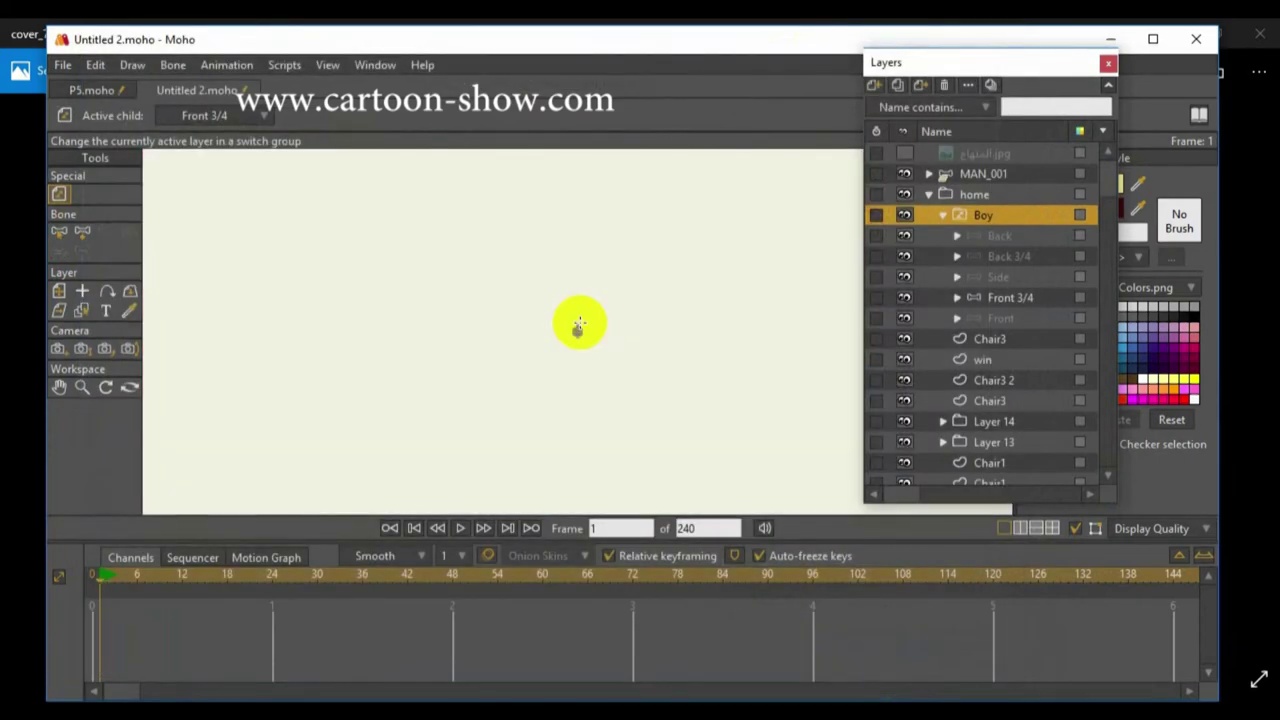
Step: At frame 0, scale the Boy layer down to about 0.0817 and place the boy over the left front armchair
{"action": "scroll", "coordinate": [575, 338], "scroll_direction": "up", "scroll_amount": 2}
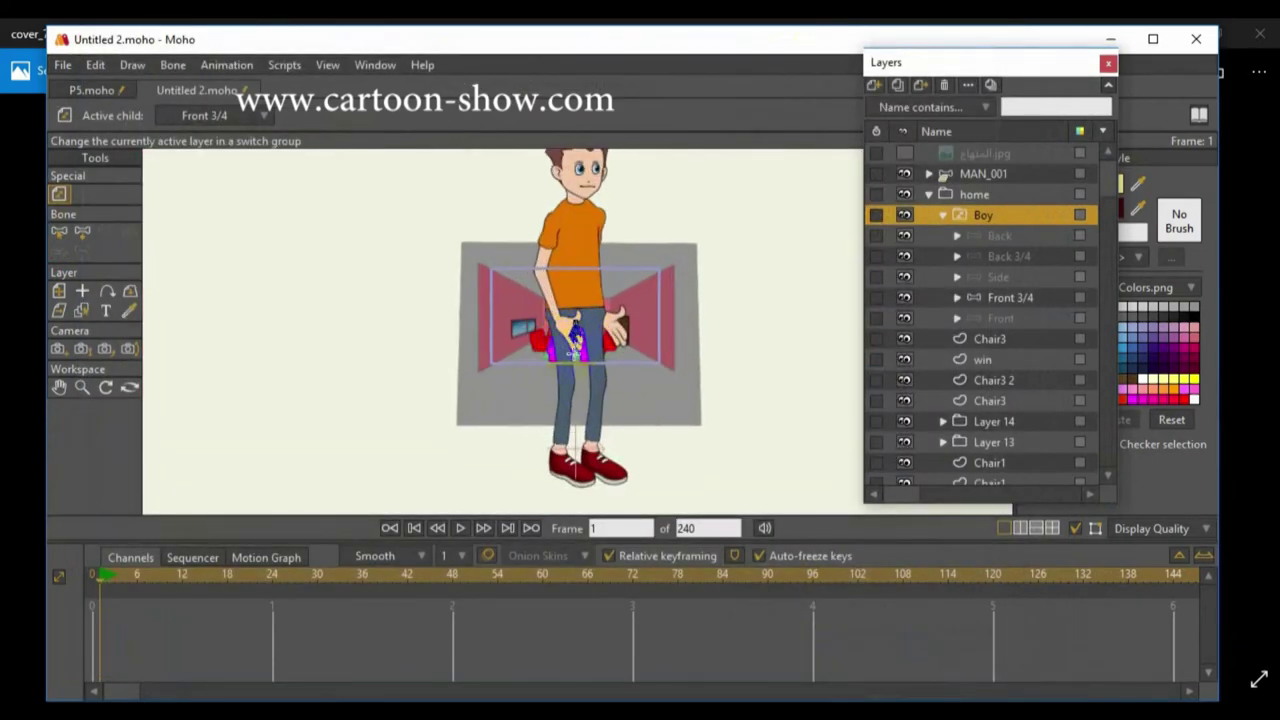
{"action": "left_click", "coordinate": [58, 290]}
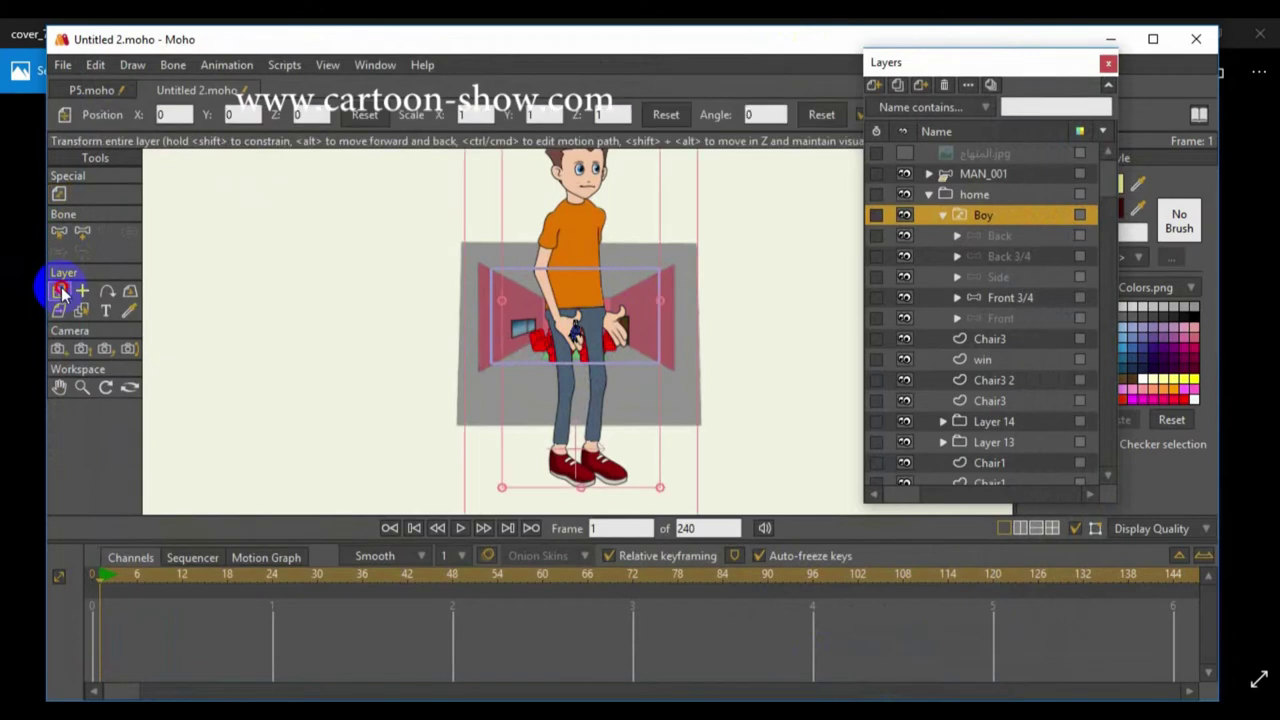
{"action": "scroll", "coordinate": [349, 277], "scroll_direction": "down", "scroll_amount": 2}
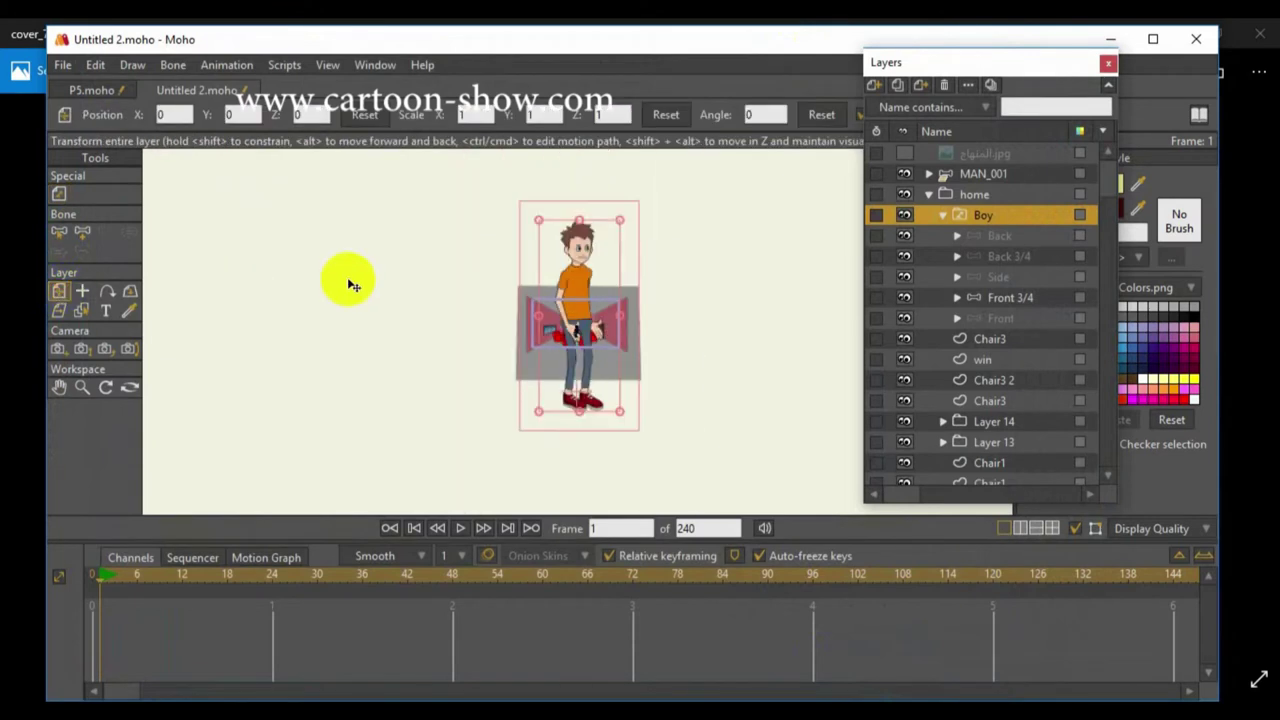
{"action": "left_click", "coordinate": [70, 599]}
{"action": "left_click_drag", "start_coordinate": [620, 222], "coordinate": [594, 290]}
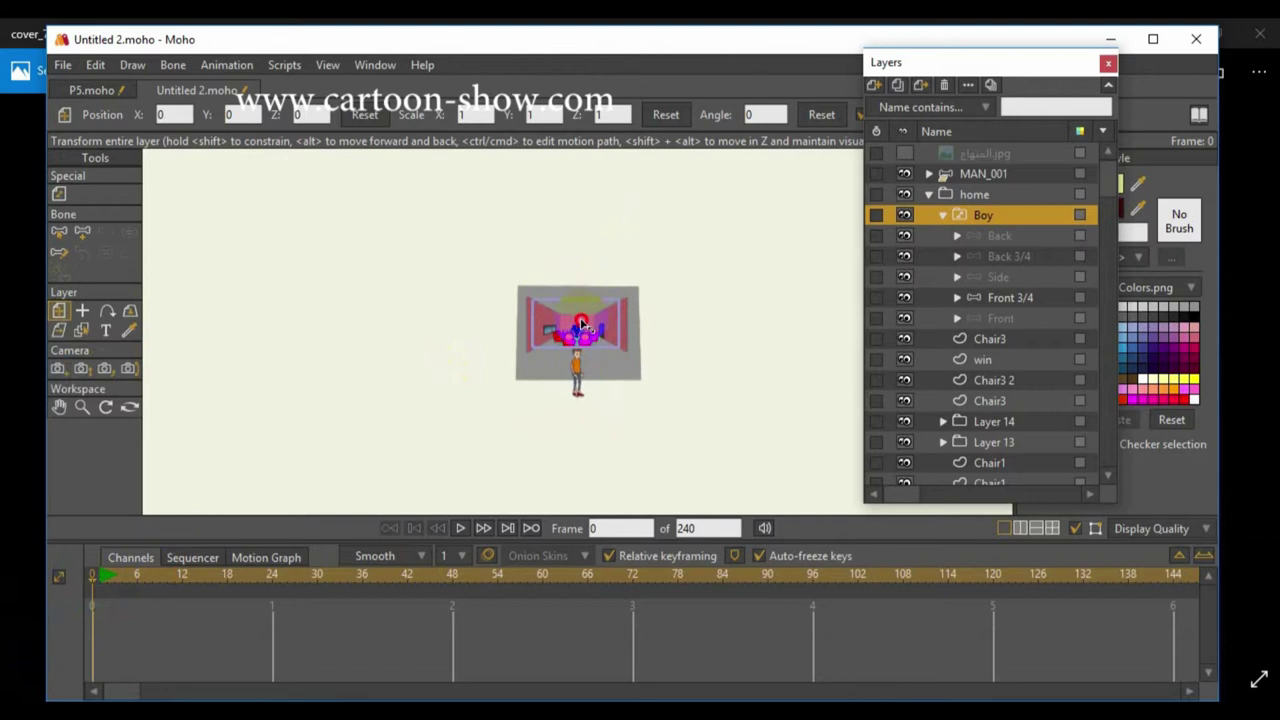
{"action": "scroll", "coordinate": [581, 325], "scroll_direction": "up", "scroll_amount": 4}
{"action": "left_click_drag", "start_coordinate": [575, 414], "coordinate": [572, 348]}
{"action": "left_click_drag", "start_coordinate": [596, 275], "coordinate": [578, 314]}
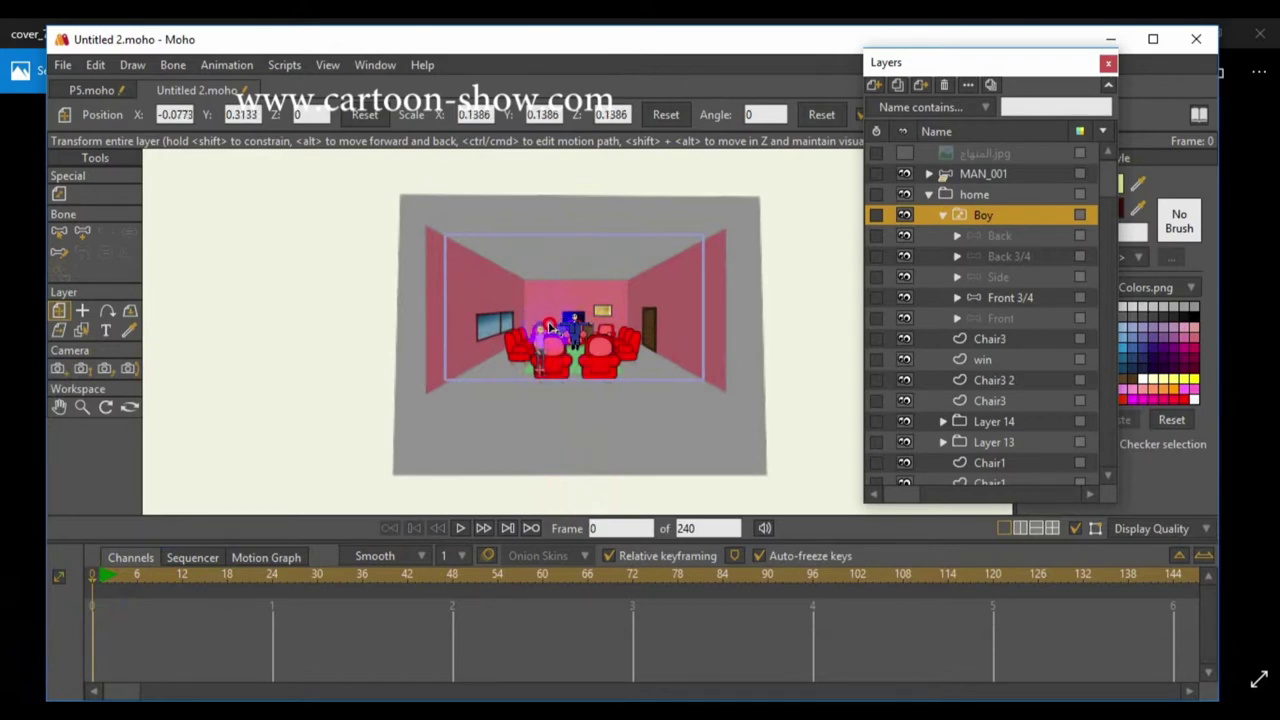
{"action": "scroll", "coordinate": [509, 357], "scroll_direction": "up", "scroll_amount": 9}
{"action": "left_click_drag", "start_coordinate": [381, 410], "coordinate": [377, 344]}
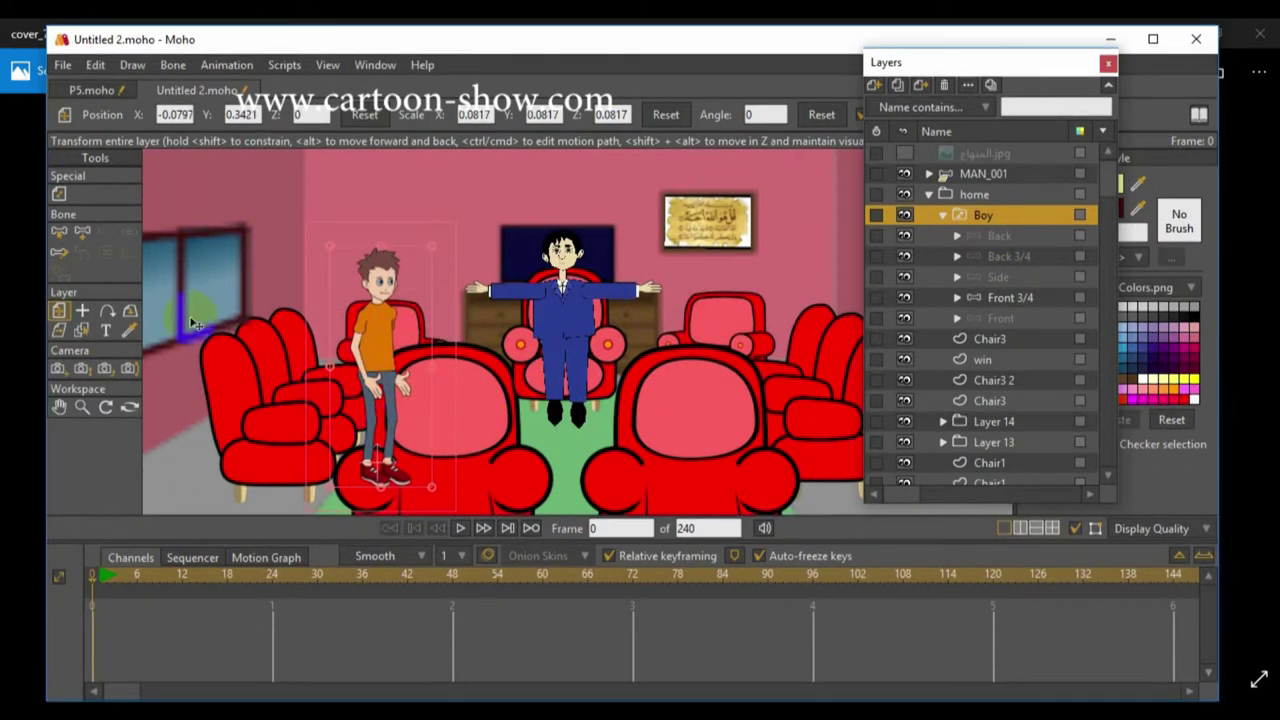
Step: Identify the left front armchair's layer and move the collapsed Boy layer directly below Chair3 2 so the boy stands behind it
{"action": "left_click", "coordinate": [84, 332]}
{"action": "left_click", "coordinate": [446, 420]}
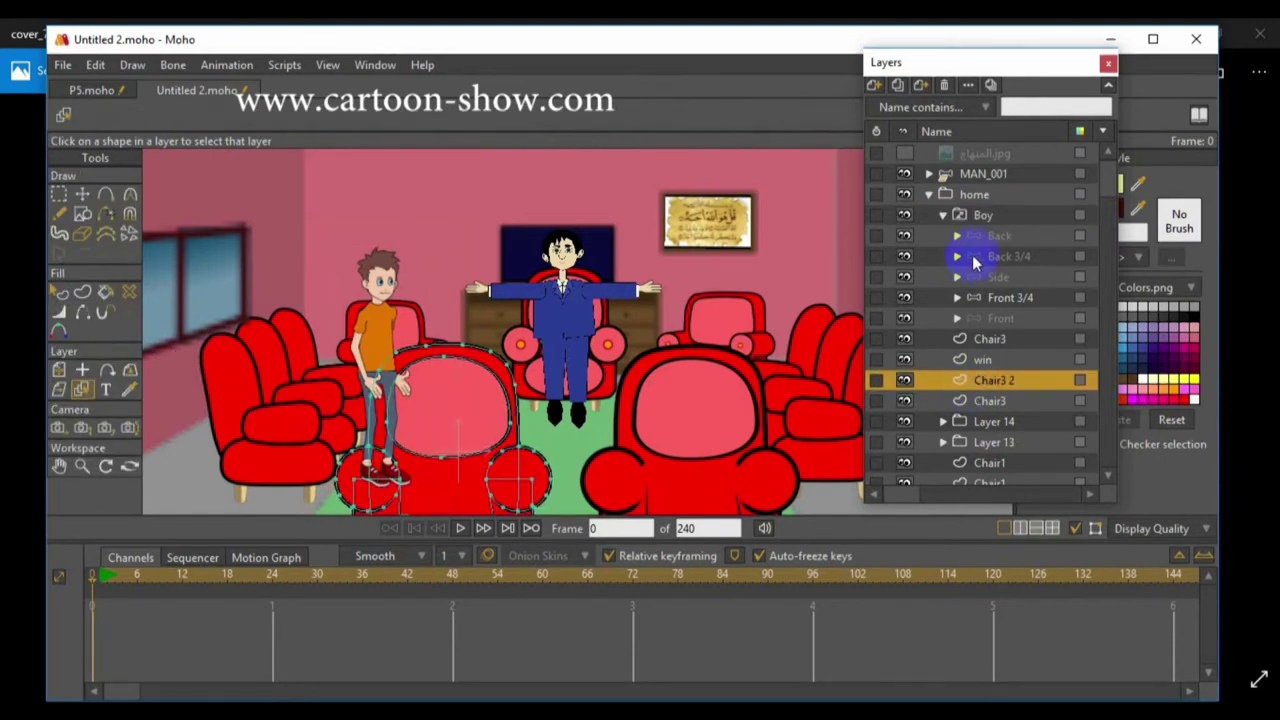
{"action": "left_click", "coordinate": [943, 216]}
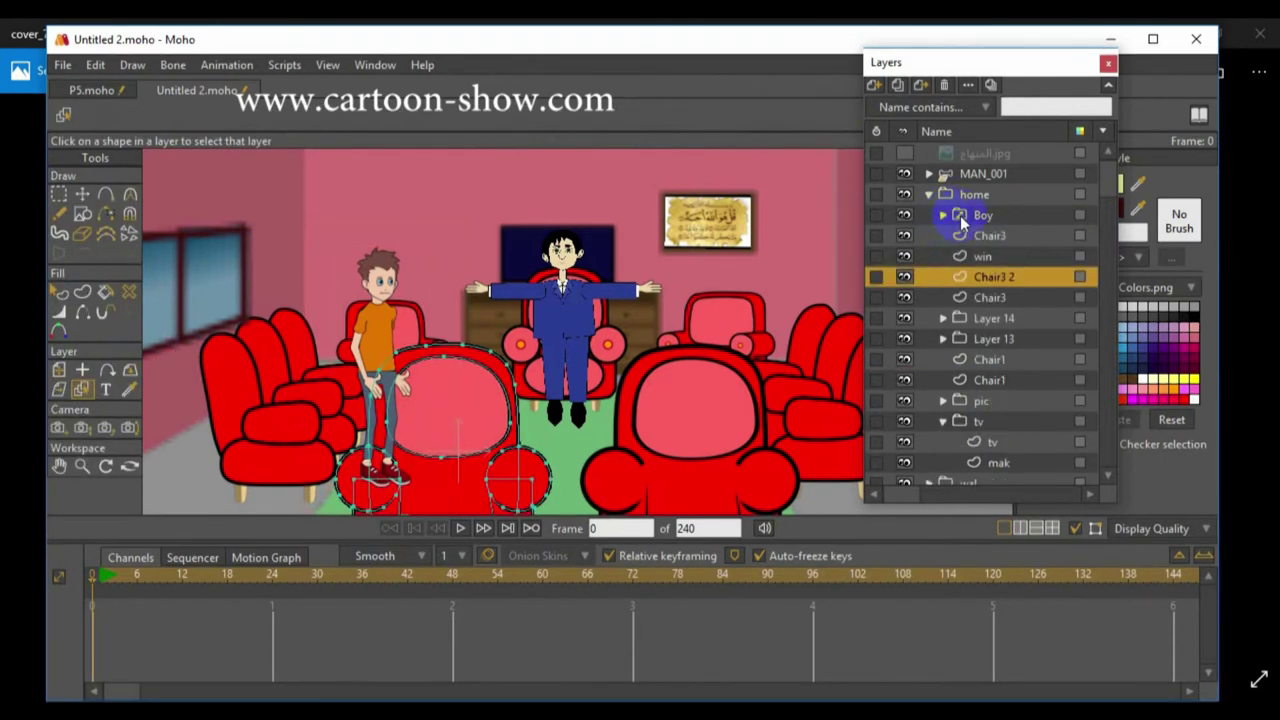
{"action": "left_click", "coordinate": [962, 220]}
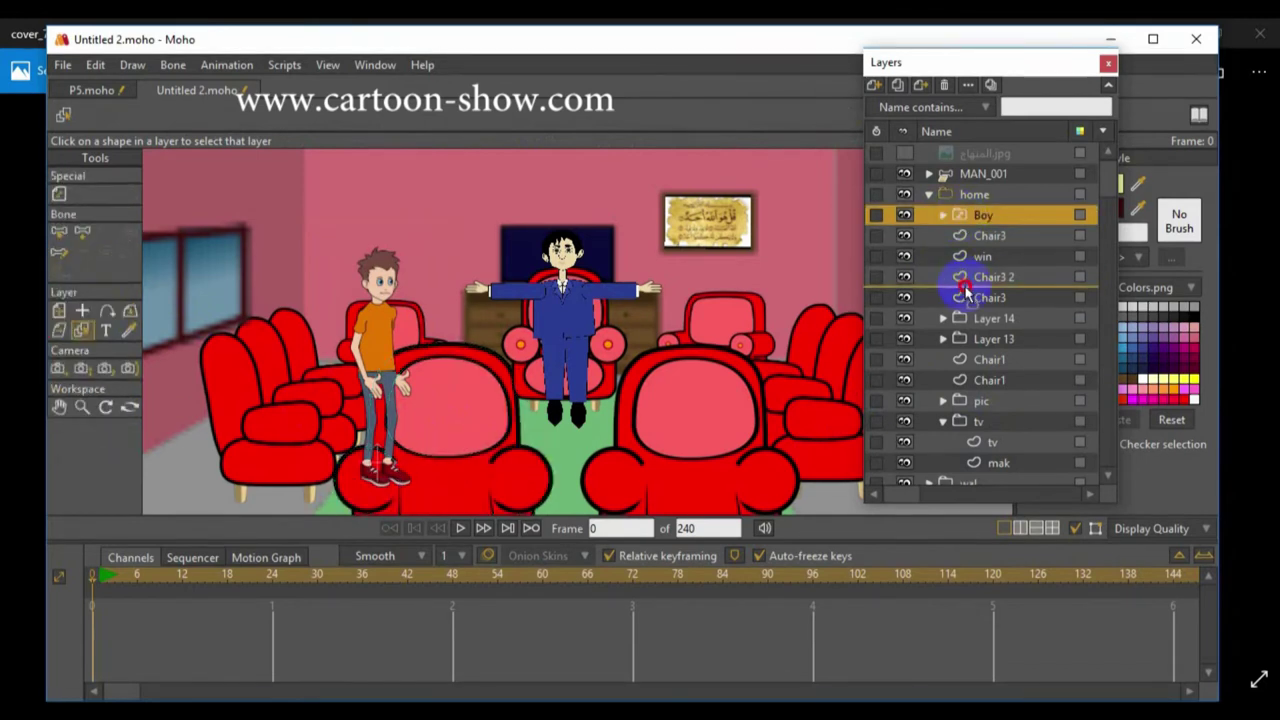
{"action": "left_click_drag", "start_coordinate": [965, 292], "coordinate": [958, 288]}
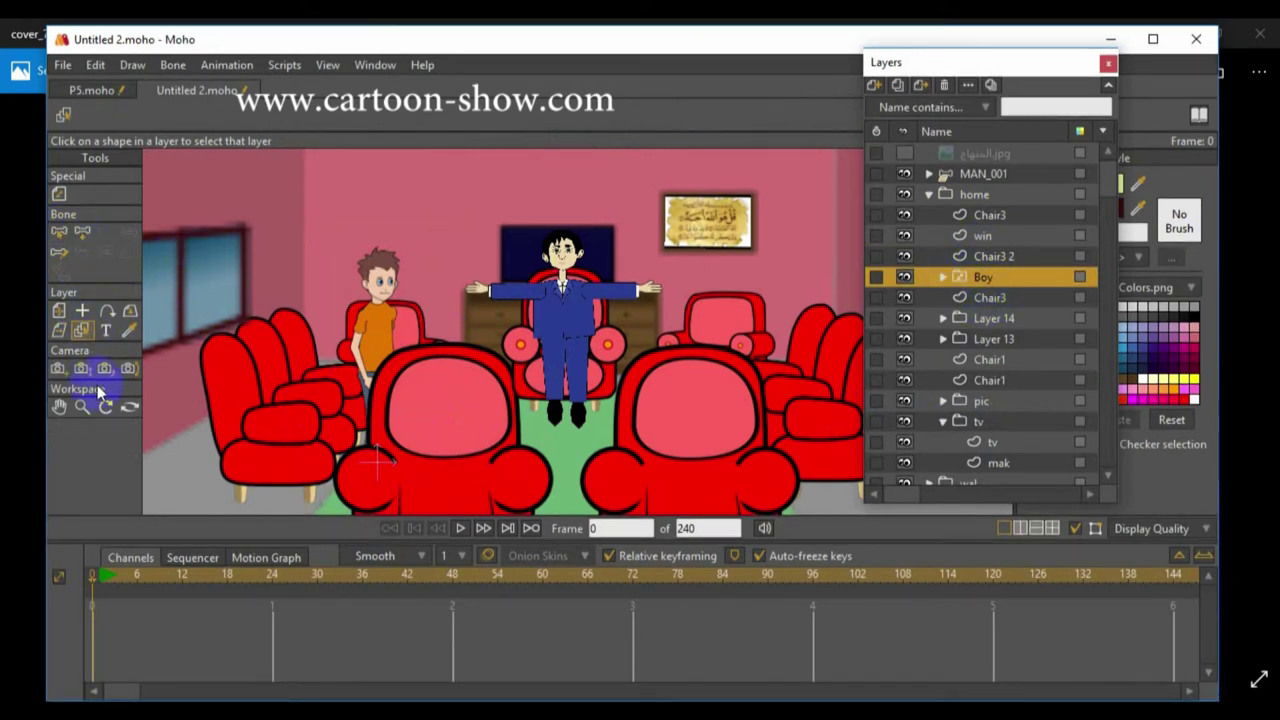
Step: Scale the whole Boy layer to about 0.0718 and position it at about X -0.0716, Y 0.3522, in front of the rear left armchair
{"action": "left_click", "coordinate": [944, 279]}
{"action": "left_click", "coordinate": [990, 362]}
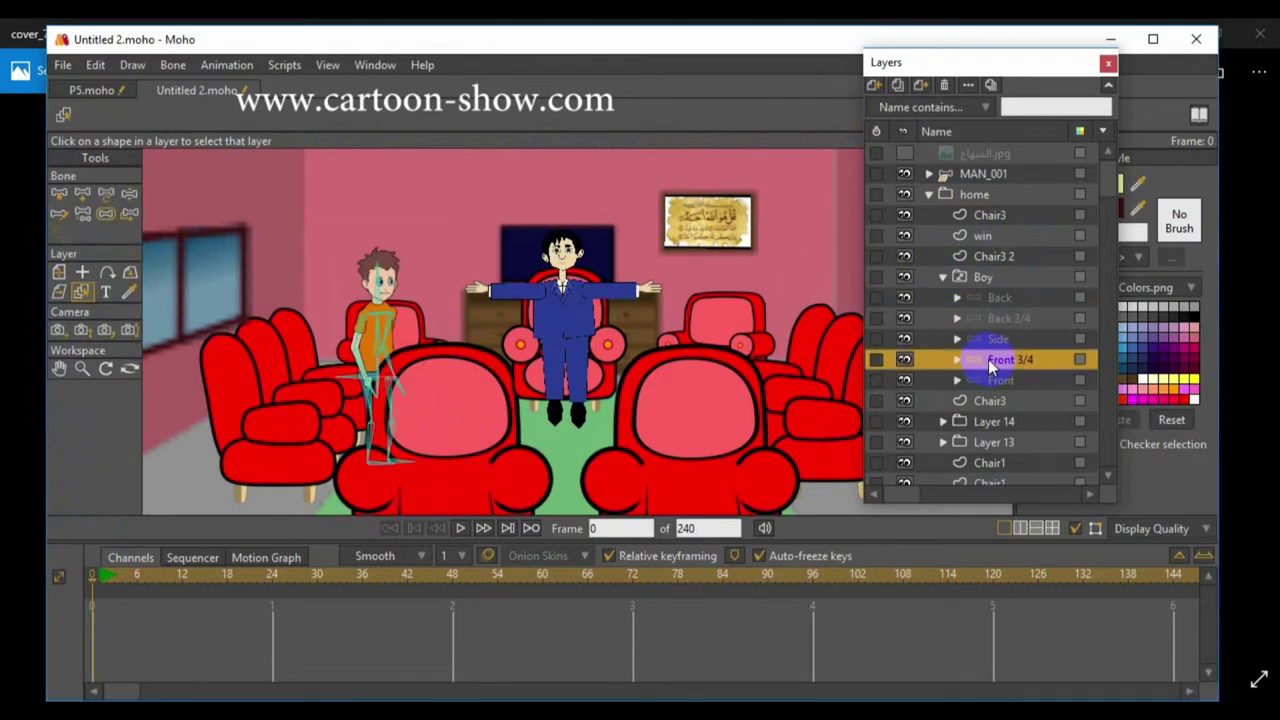
{"action": "left_click", "coordinate": [57, 276]}
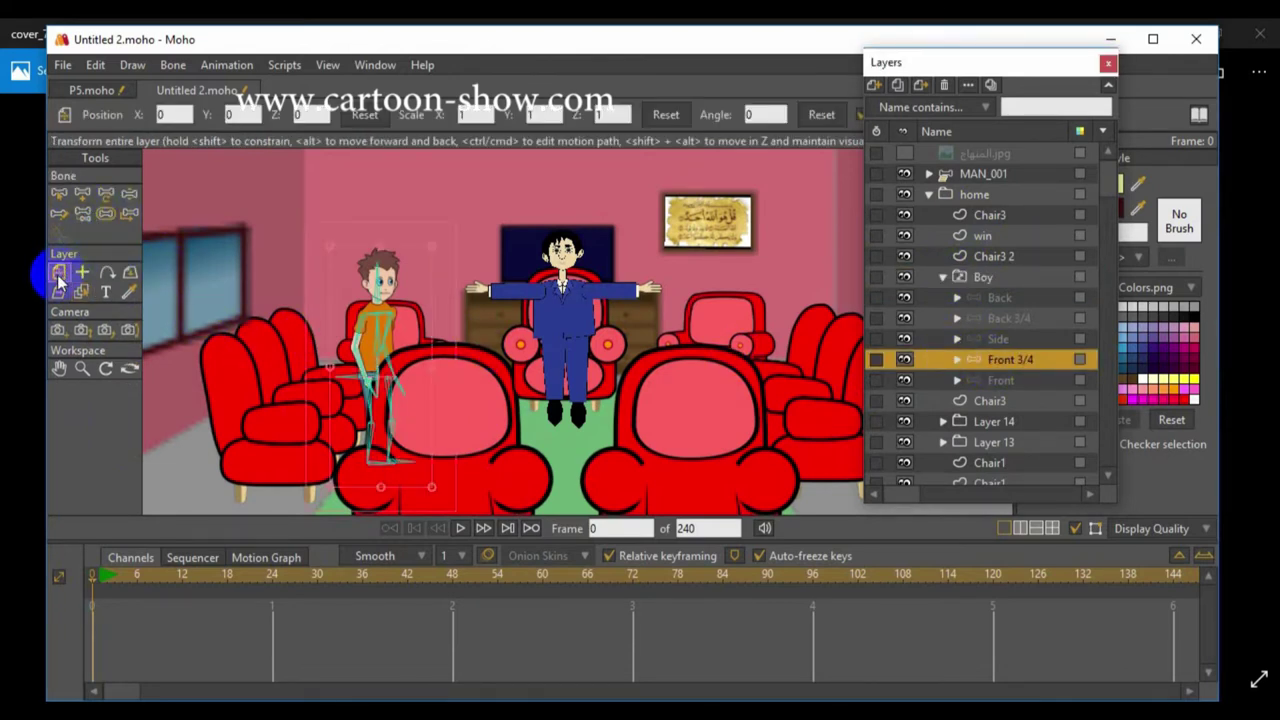
{"action": "left_click", "coordinate": [986, 281]}
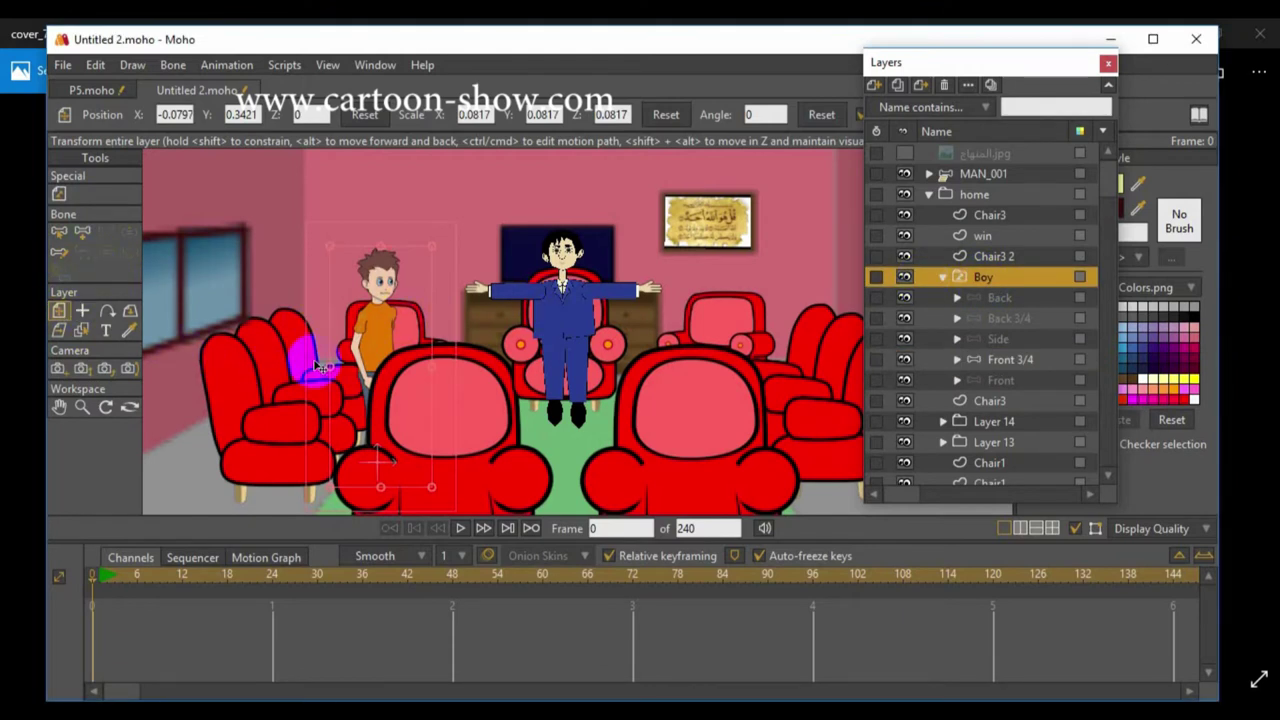
{"action": "left_click_drag", "start_coordinate": [382, 344], "coordinate": [451, 259]}
{"action": "left_click_drag", "start_coordinate": [465, 207], "coordinate": [413, 330]}
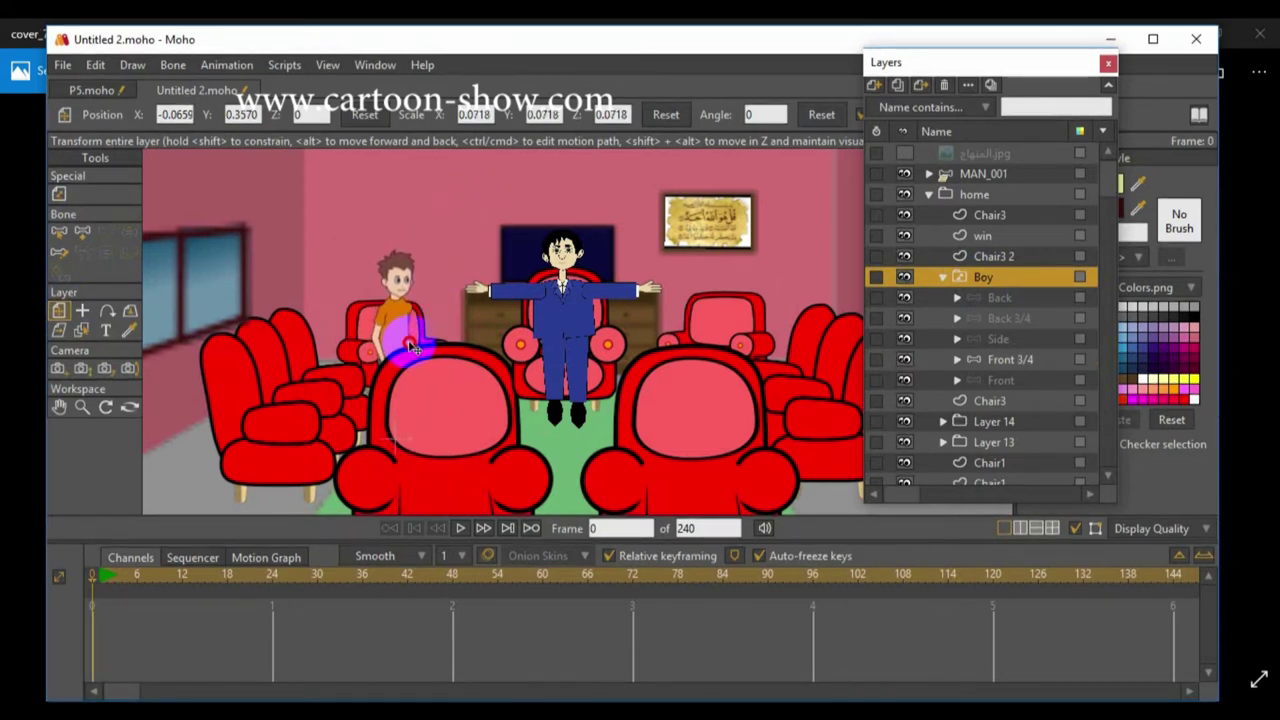
{"action": "left_click_drag", "start_coordinate": [411, 345], "coordinate": [412, 346]}
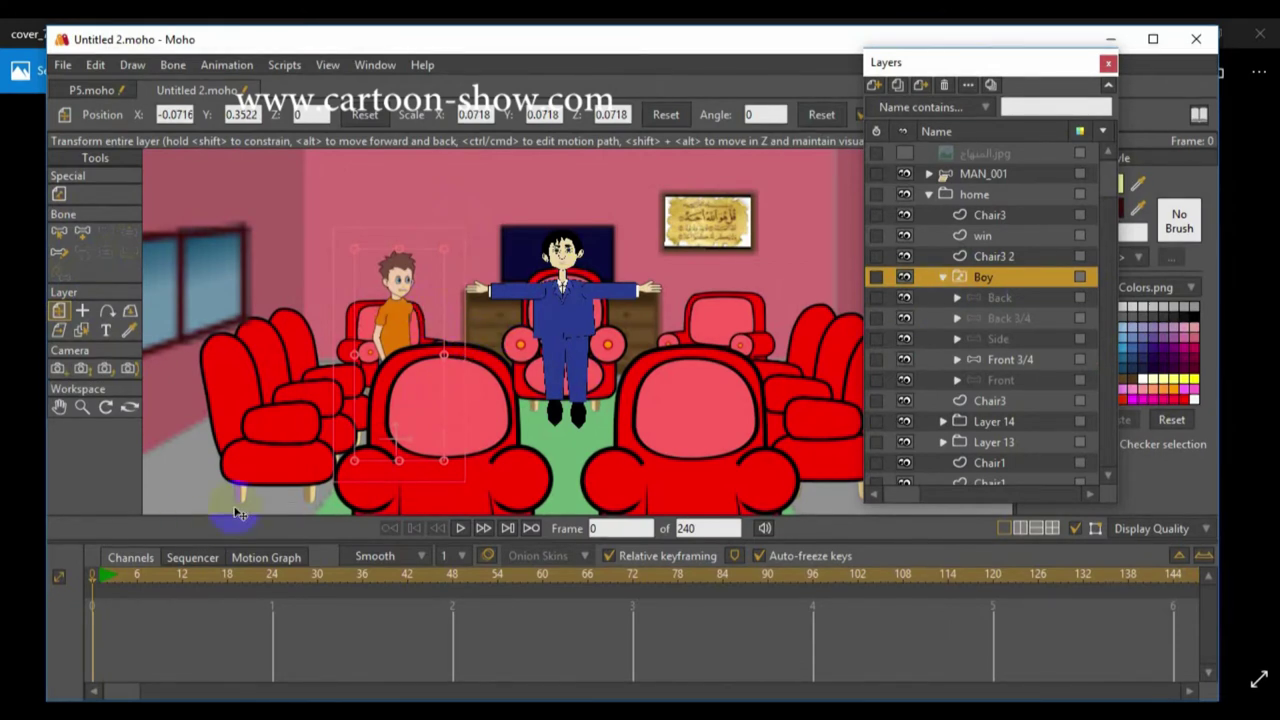
Step: At frame 1, shift the Boy layer slightly down to about X -0.0696, Y 0.3489
{"action": "key", "text": "Right"}
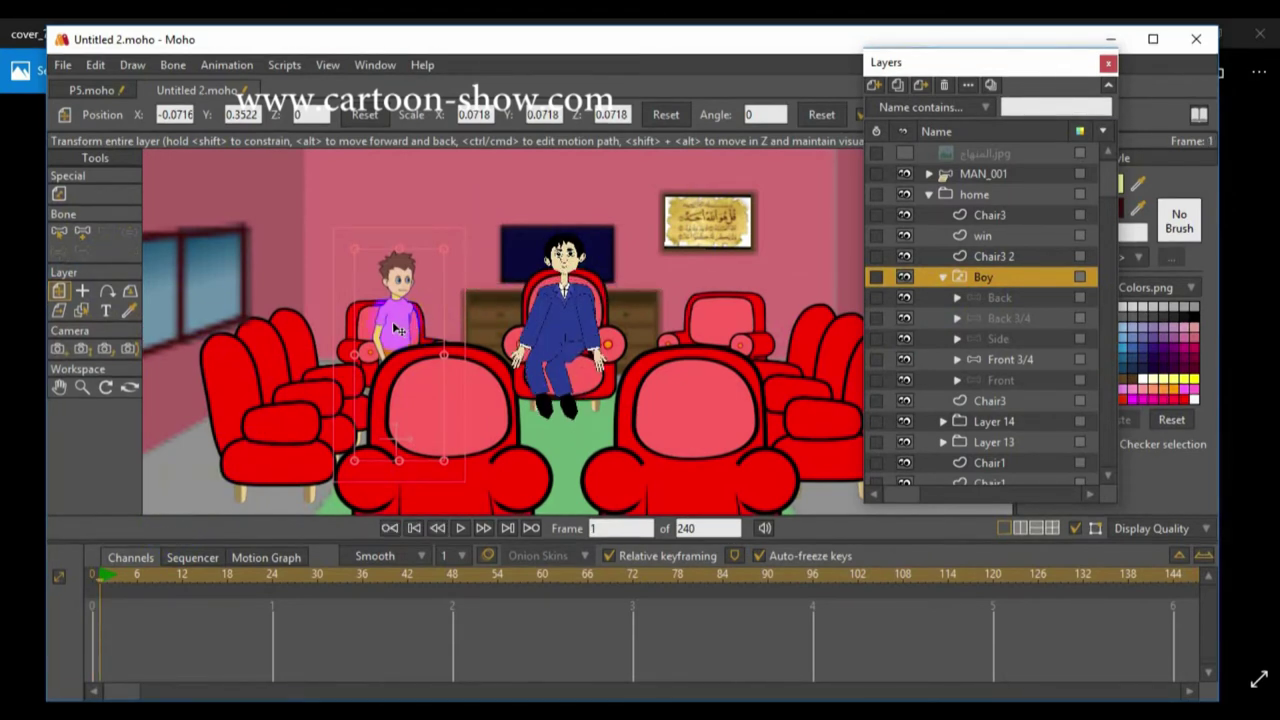
{"action": "left_click_drag", "start_coordinate": [394, 325], "coordinate": [403, 340]}
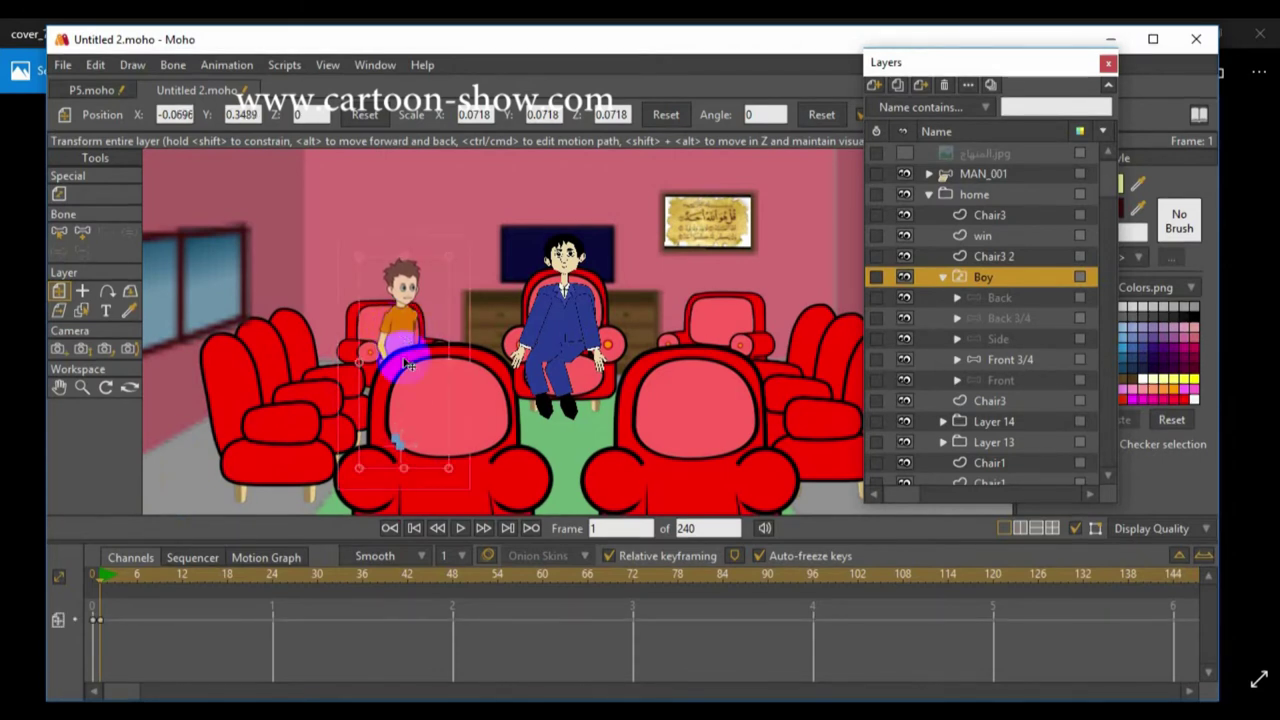
Step: Collapse the Boy layer and use the Character Wizard to randomize and insert a bald man in a magenta sweater and purple trousers
{"action": "left_click", "coordinate": [943, 277]}
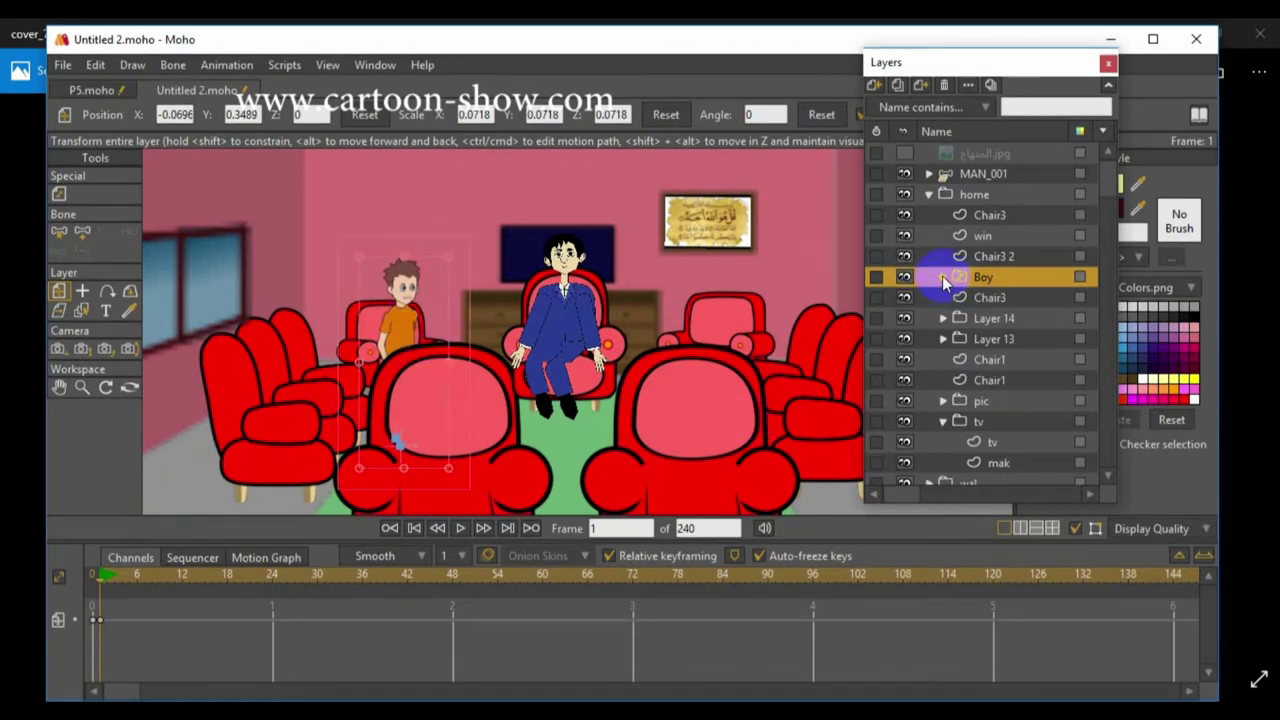
{"action": "left_click", "coordinate": [373, 66]}
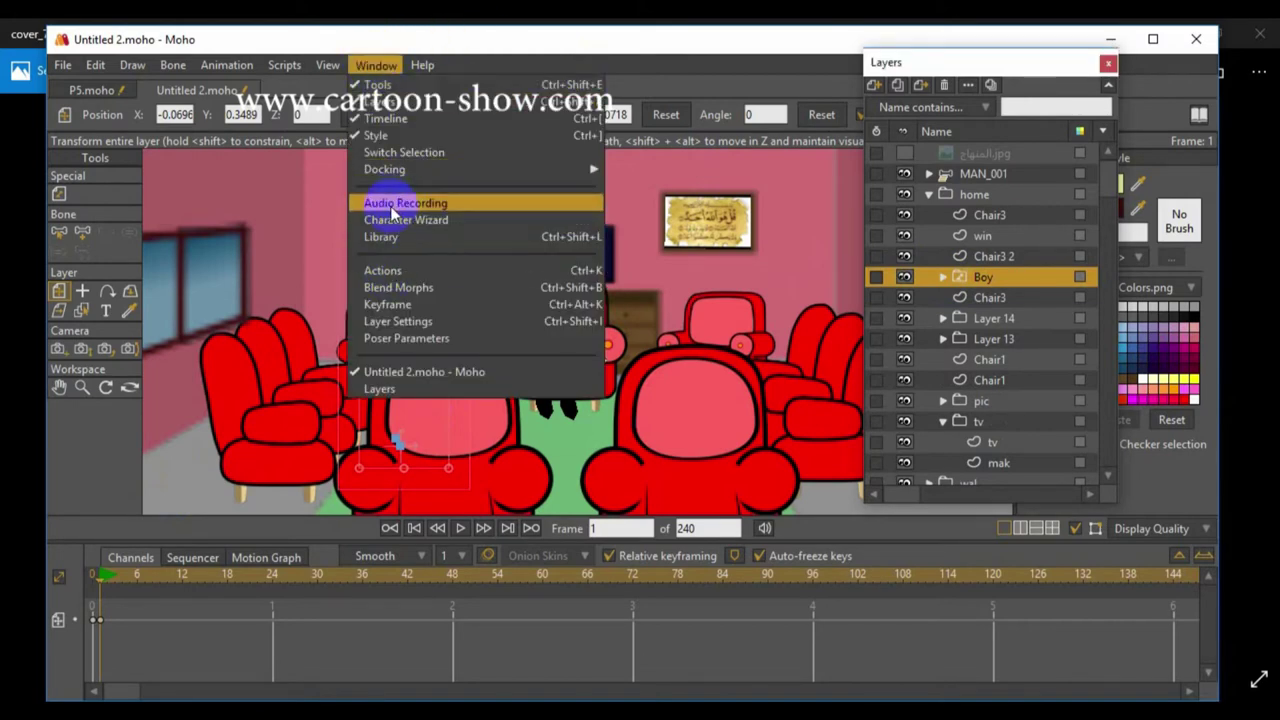
{"action": "left_click", "coordinate": [410, 219]}
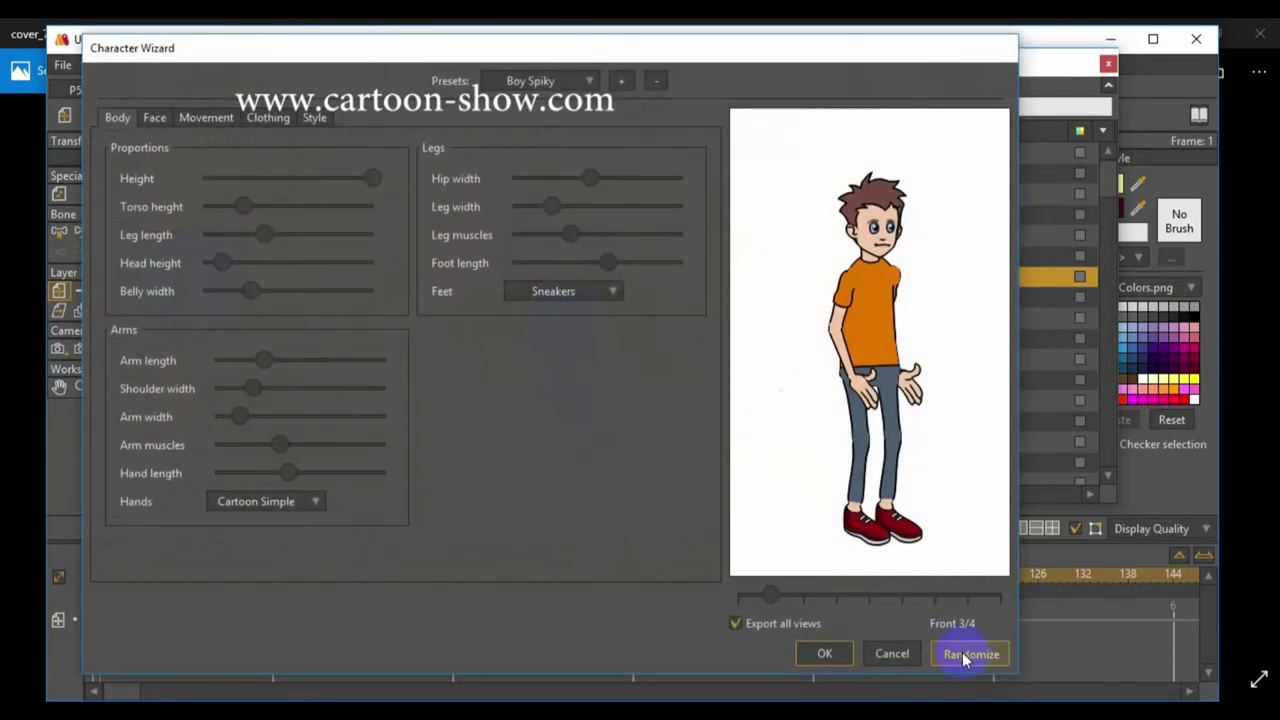
{"action": "left_click", "coordinate": [961, 655]}
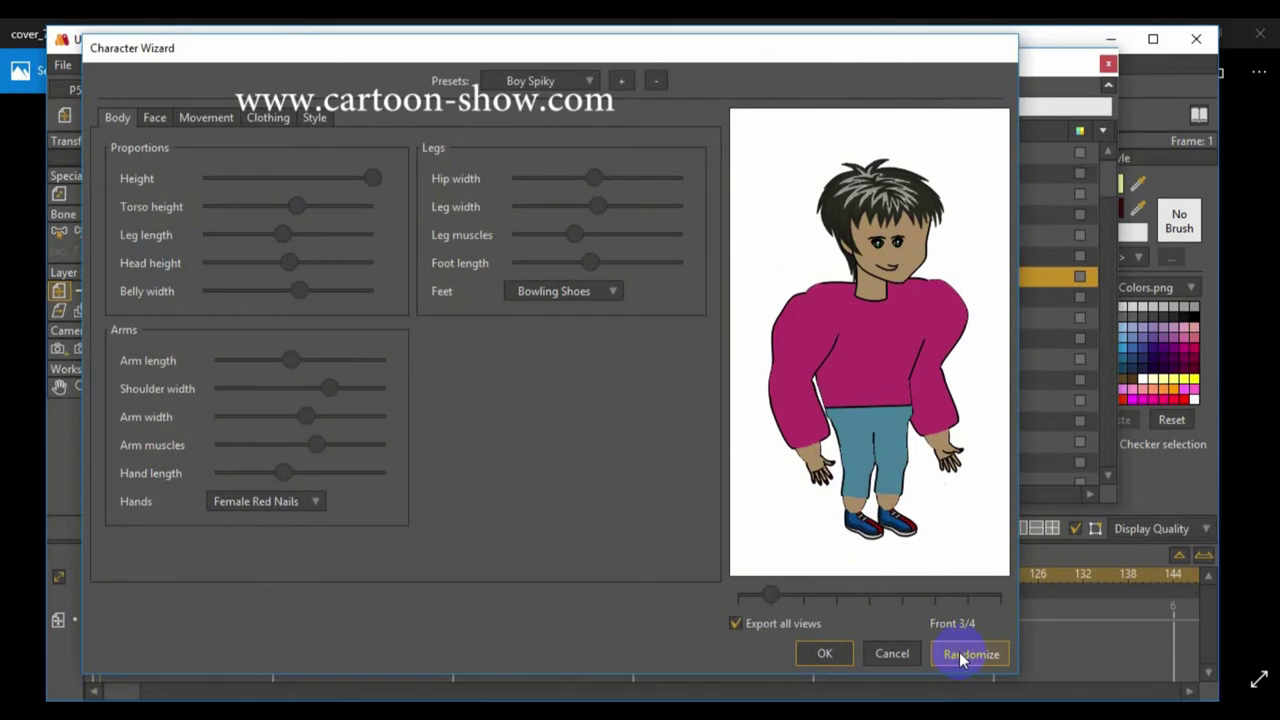
{"action": "left_click", "coordinate": [960, 652]}
{"action": "left_click", "coordinate": [958, 652]}
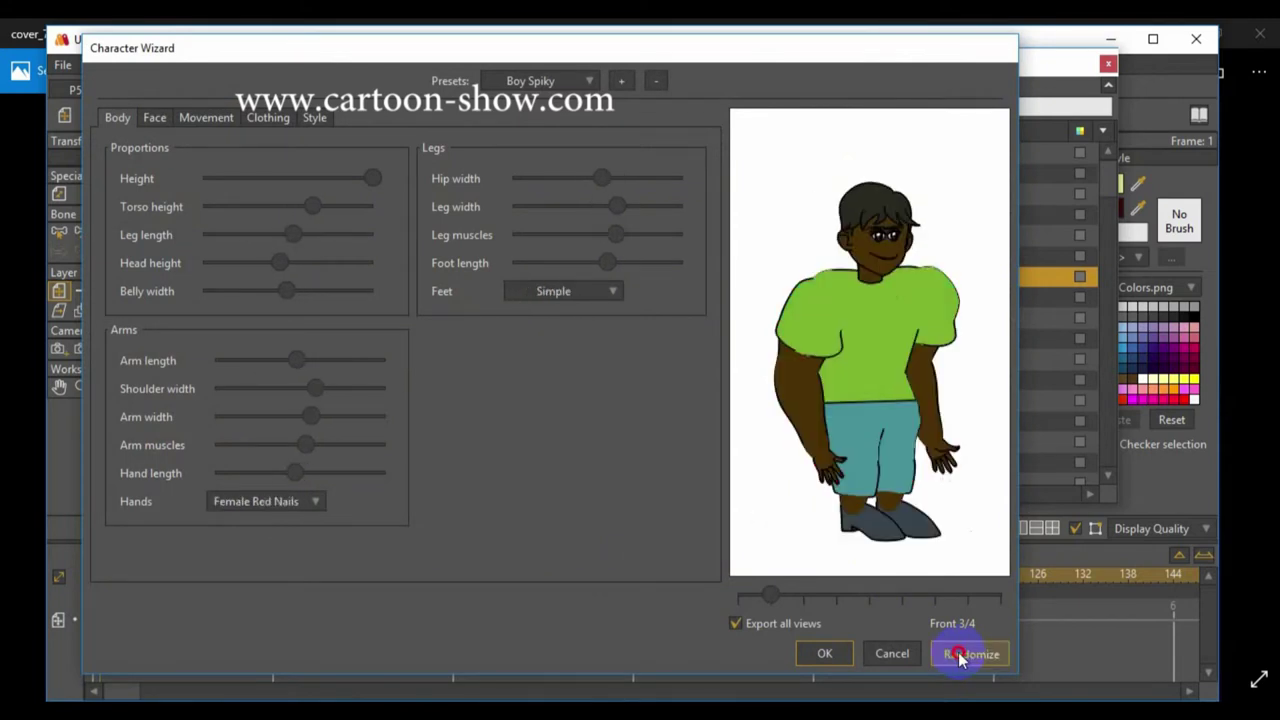
{"action": "left_click", "coordinate": [958, 652]}
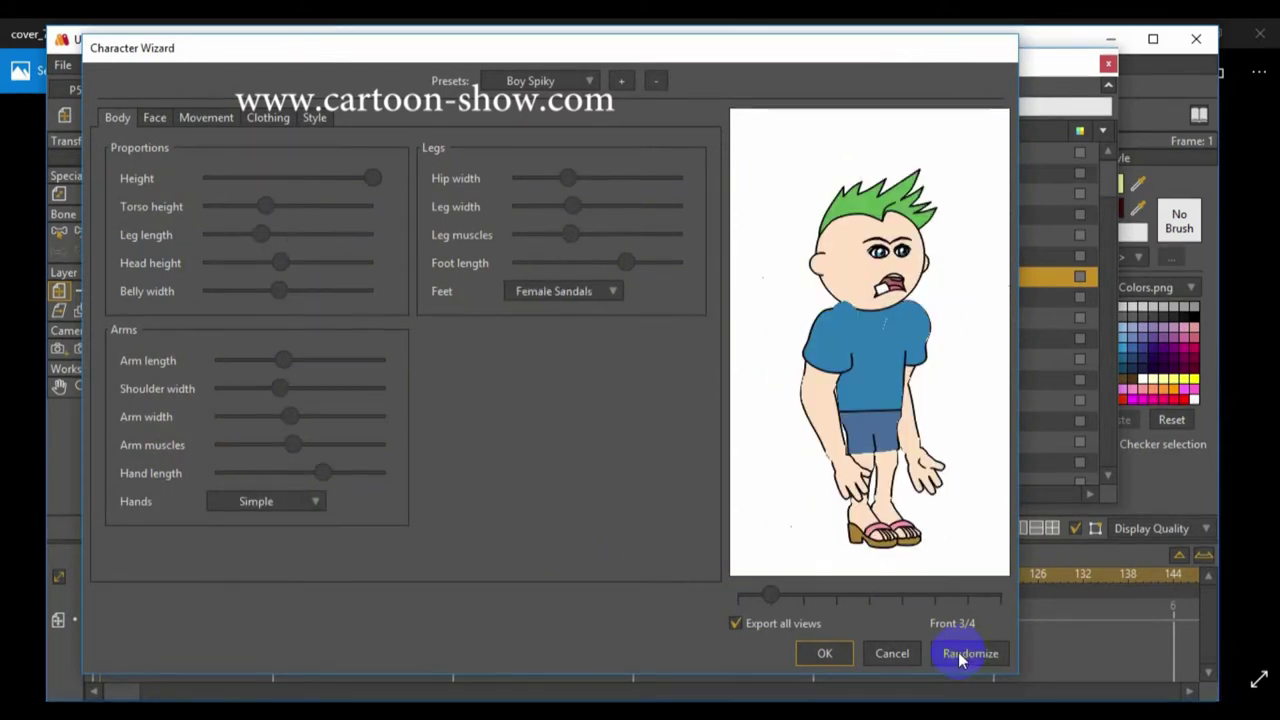
{"action": "left_click", "coordinate": [958, 652]}
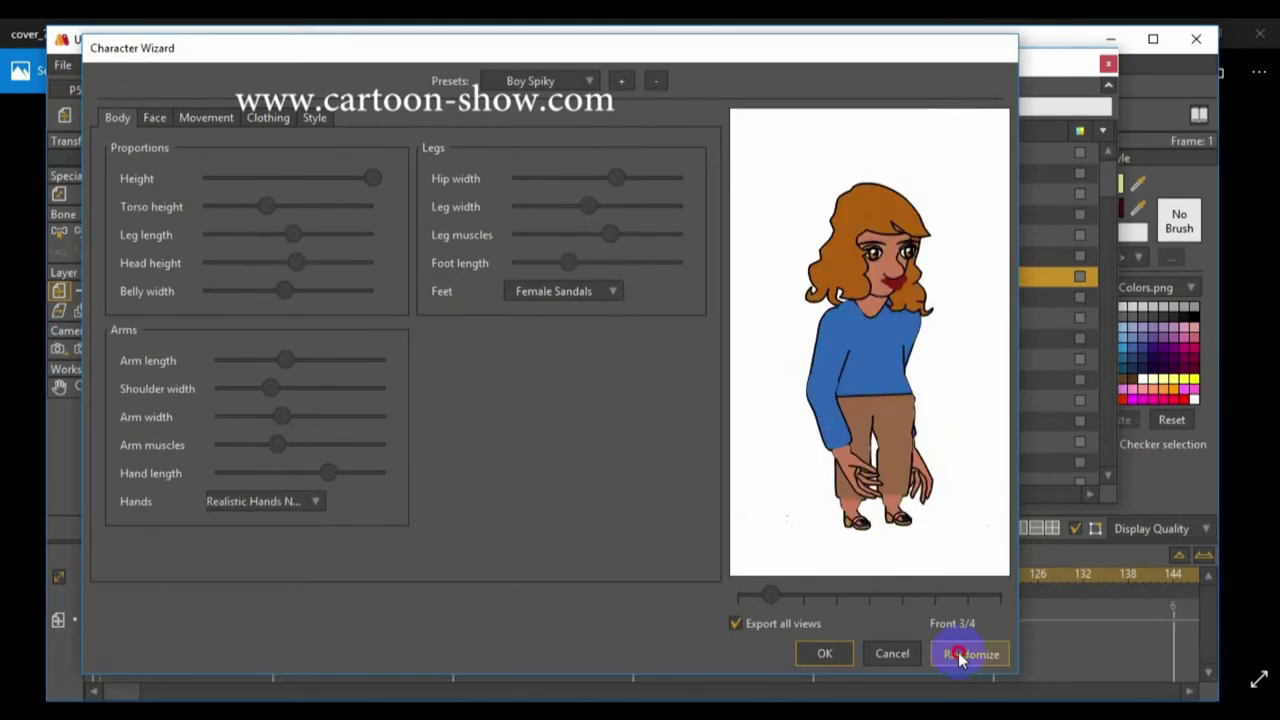
{"action": "left_click", "coordinate": [958, 652]}
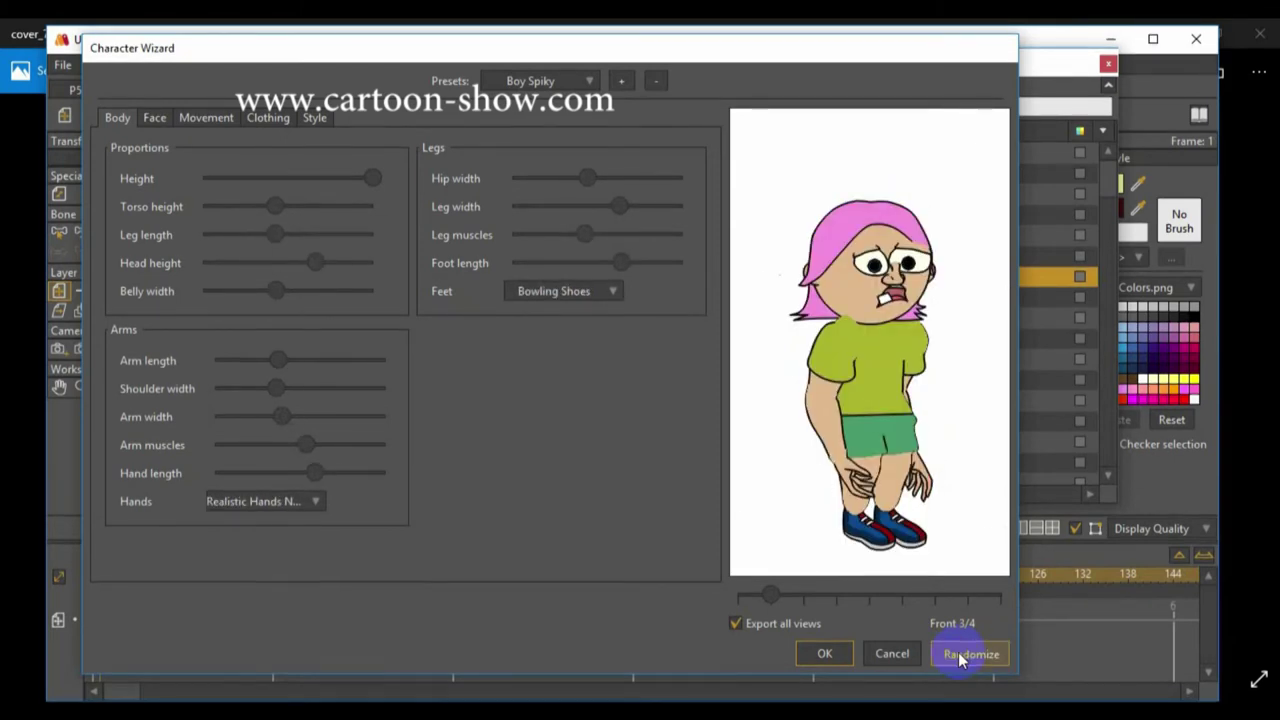
{"action": "left_click", "coordinate": [958, 652]}
{"action": "left_click", "coordinate": [820, 653]}
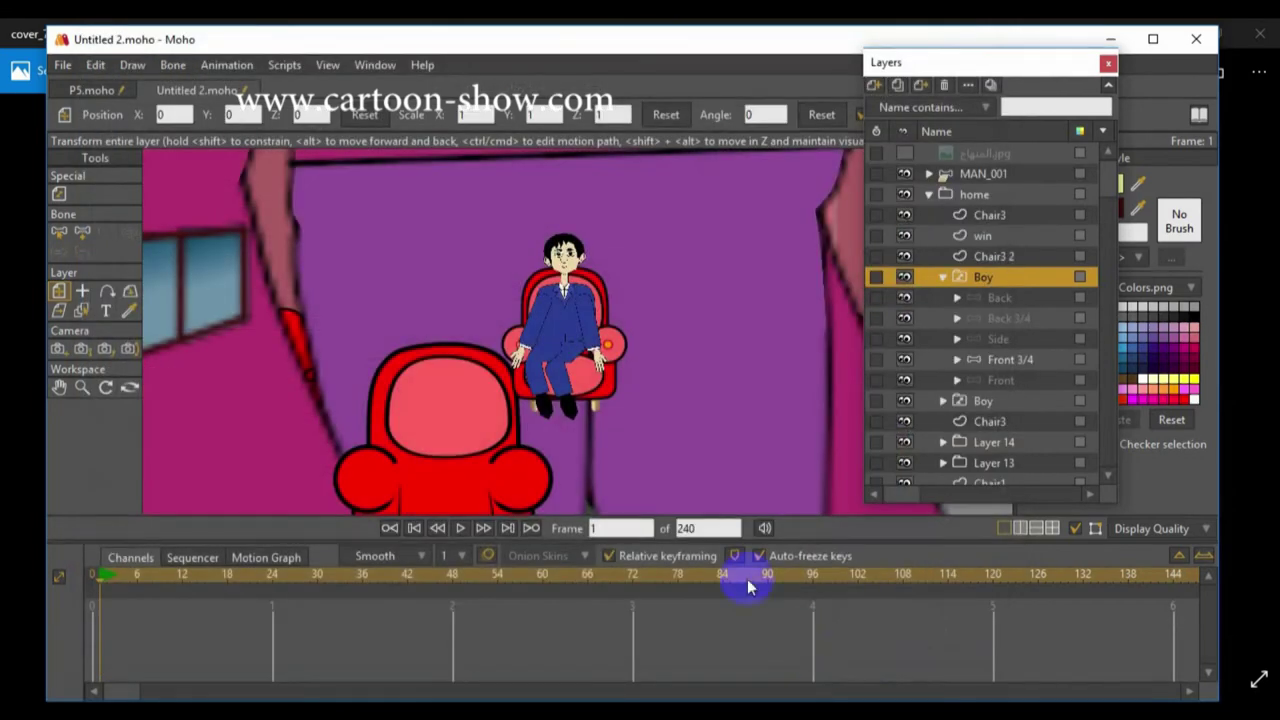
Step: At frame 0, scale the new bald character to about 0.1010, place it at about X 0.0614, Y 0.3120, and collapse its layer
{"action": "scroll", "coordinate": [445, 363], "scroll_direction": "down", "scroll_amount": 5}
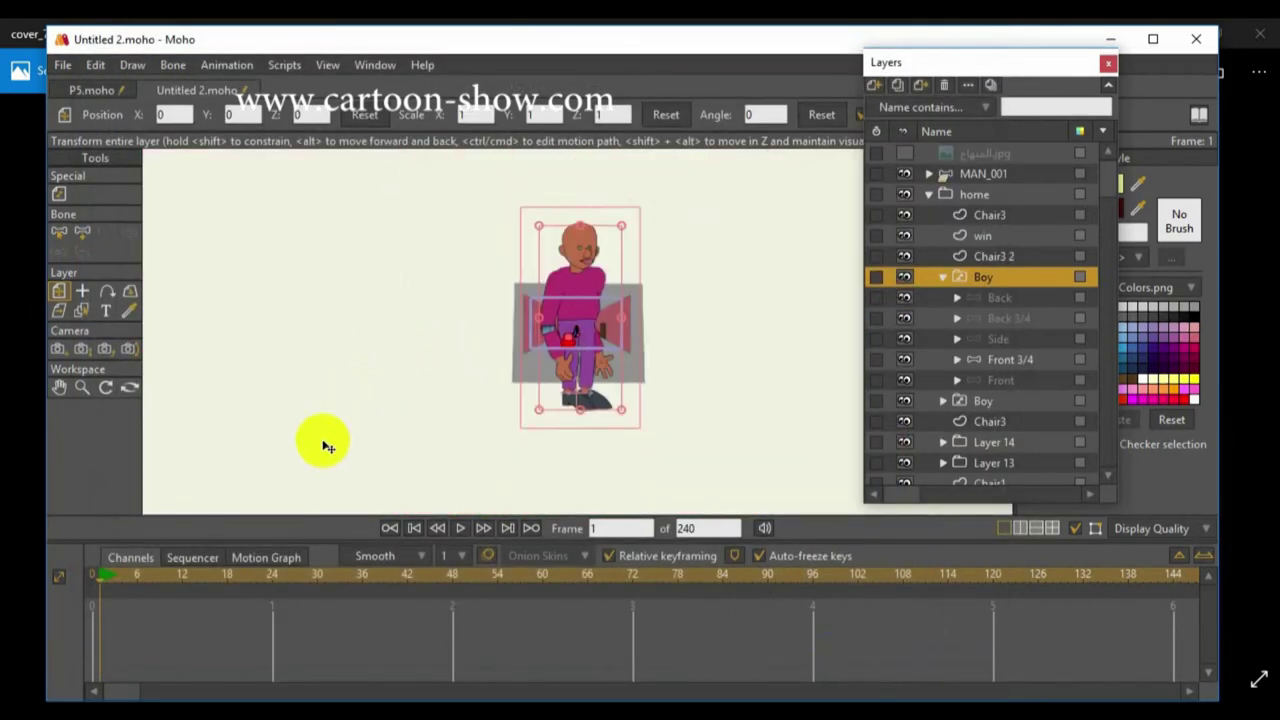
{"action": "left_click", "coordinate": [99, 579]}
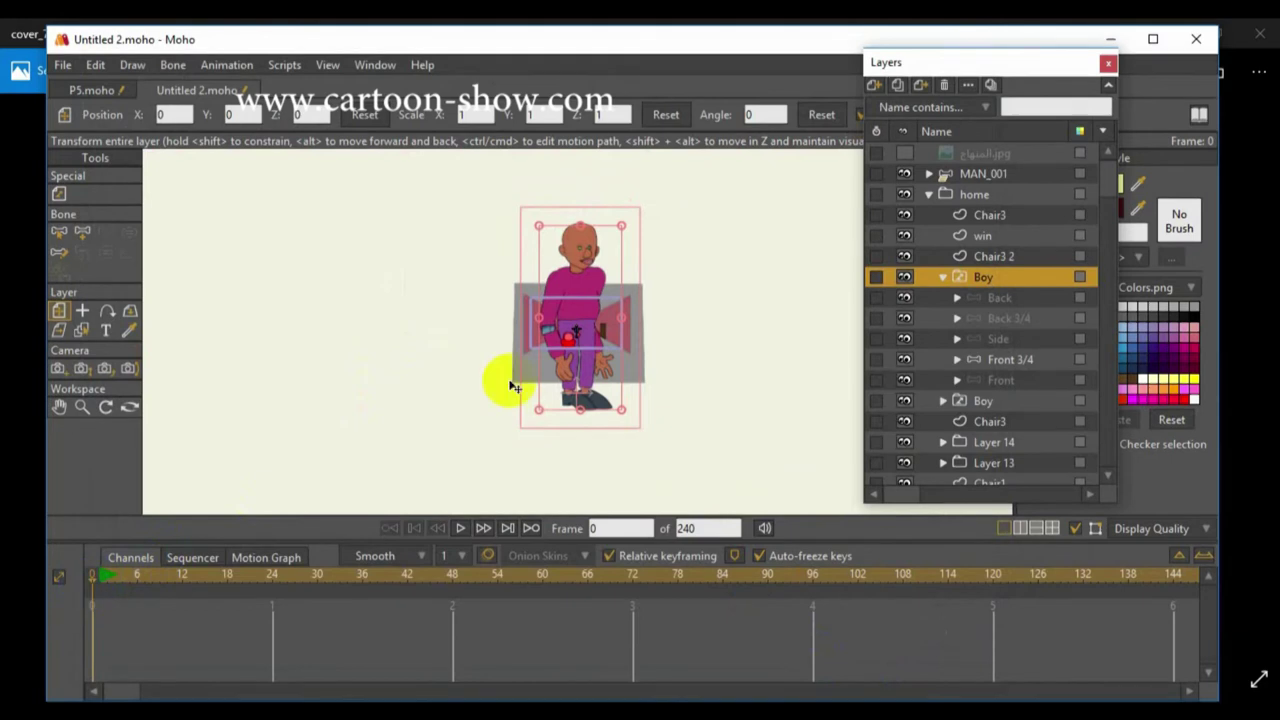
{"action": "left_click_drag", "start_coordinate": [622, 230], "coordinate": [574, 290]}
{"action": "left_click_drag", "start_coordinate": [937, 63], "coordinate": [932, 305]}
{"action": "left_click", "coordinate": [947, 113]}
{"action": "left_click_drag", "start_coordinate": [577, 380], "coordinate": [591, 332]}
{"action": "scroll", "coordinate": [592, 332], "scroll_direction": "up", "scroll_amount": 6}
{"action": "left_click_drag", "start_coordinate": [688, 228], "coordinate": [668, 316]}
{"action": "left_click_drag", "start_coordinate": [645, 380], "coordinate": [628, 357]}
{"action": "left_click_drag", "start_coordinate": [938, 306], "coordinate": [917, 114]}
{"action": "left_click", "coordinate": [938, 331]}
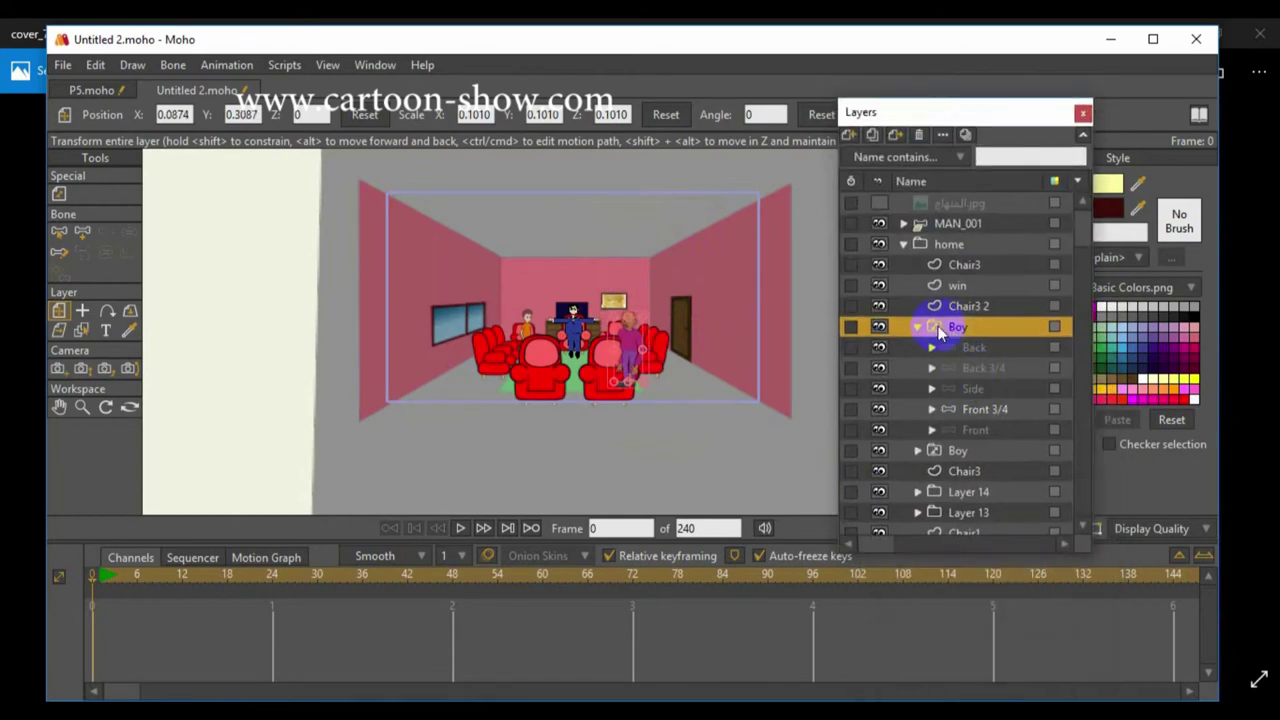
{"action": "left_click", "coordinate": [930, 326]}
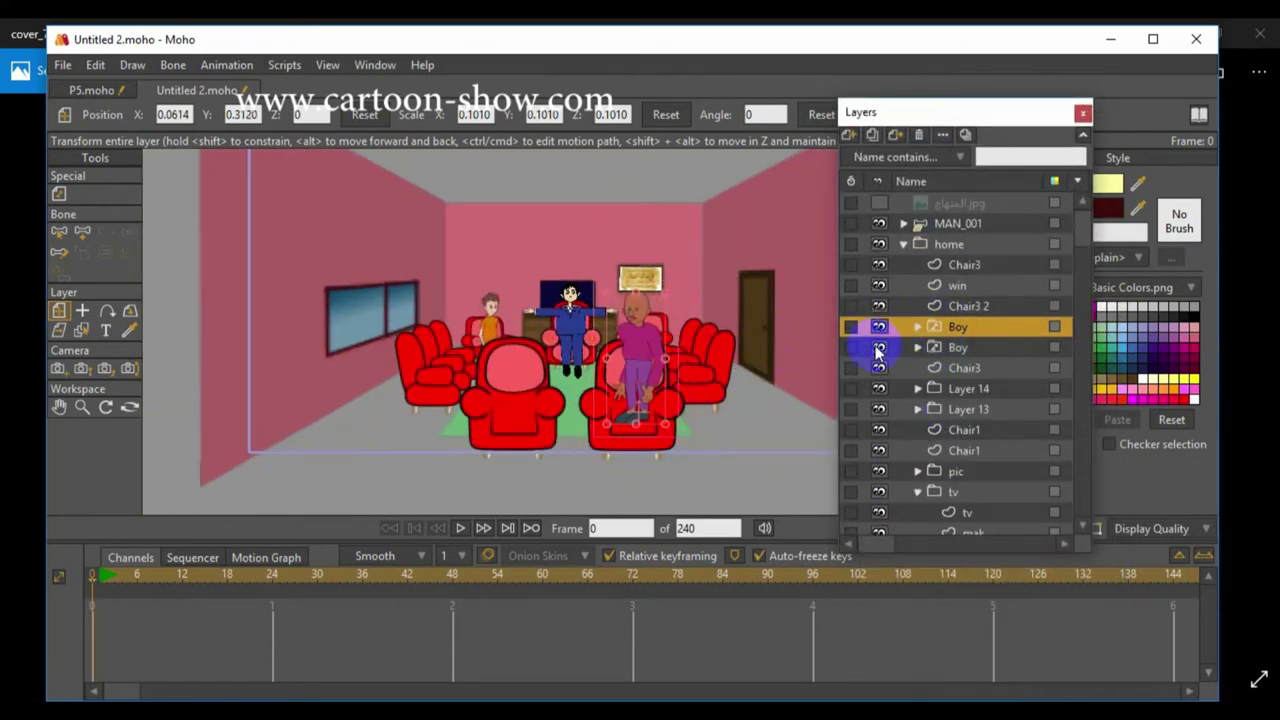
Step: Move the bald man's Boy layer directly below the lower Chair3 layer and shift him toward the rear right armchair
{"action": "left_click", "coordinate": [950, 308]}
{"action": "left_click", "coordinate": [957, 269]}
{"action": "key", "text": "j"}
{"action": "left_click", "coordinate": [602, 430]}
{"action": "left_click_drag", "start_coordinate": [938, 329], "coordinate": [936, 379]}
{"action": "scroll", "coordinate": [480, 388], "scroll_direction": "up", "scroll_amount": 3}
{"action": "left_click", "coordinate": [59, 311]}
{"action": "left_click_drag", "start_coordinate": [632, 489], "coordinate": [643, 484]}
{"action": "left_click_drag", "start_coordinate": [670, 382], "coordinate": [699, 345]}
Step: Identify the group of the chairs along the right wall and move the bald man's Boy layer directly below Layer 13
{"action": "left_click", "coordinate": [81, 333]}
{"action": "left_click", "coordinate": [766, 403]}
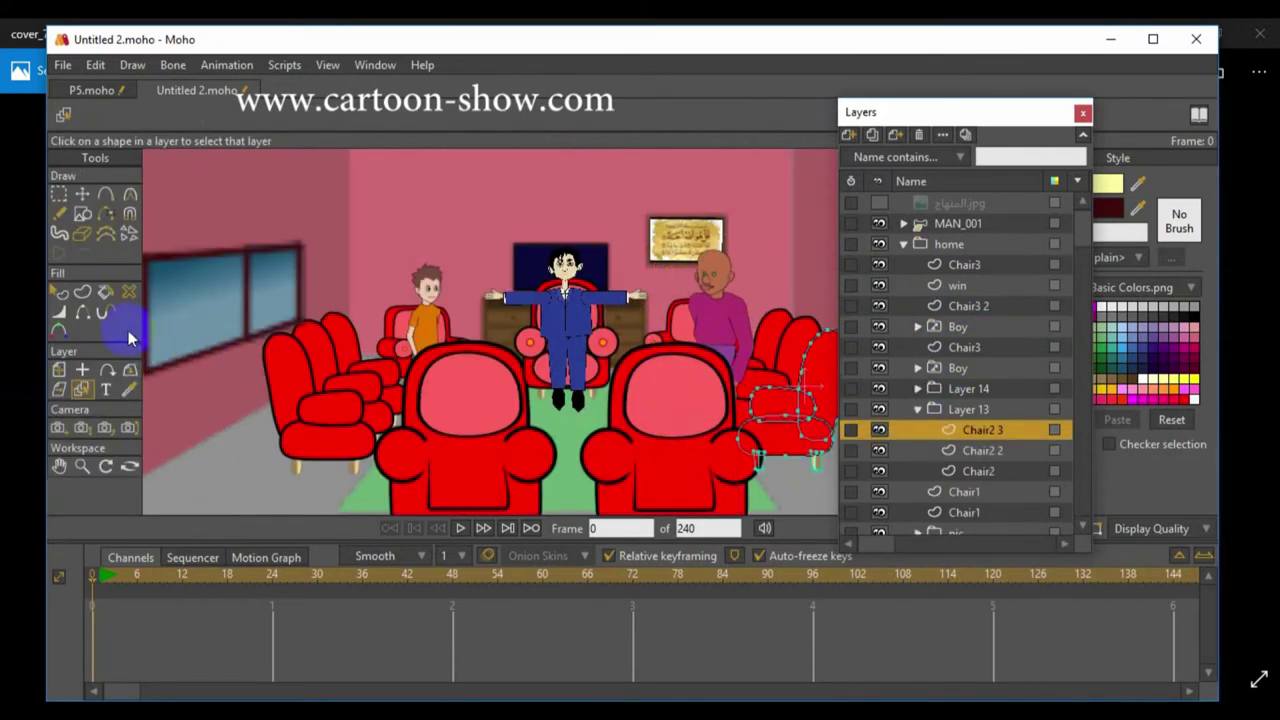
{"action": "left_click", "coordinate": [942, 370]}
{"action": "left_click", "coordinate": [922, 418]}
{"action": "left_click_drag", "start_coordinate": [931, 368], "coordinate": [931, 410]}
Step: Scale the bald man to about 0.0593, position him at about X 0.0575, Y 0.3533, and preview the rendered frame
{"action": "key", "text": "m"}
{"action": "left_click_drag", "start_coordinate": [755, 253], "coordinate": [746, 271]}
{"action": "left_click_drag", "start_coordinate": [700, 320], "coordinate": [670, 304]}
{"action": "left_click_drag", "start_coordinate": [719, 256], "coordinate": [709, 276]}
{"action": "left_click_drag", "start_coordinate": [700, 333], "coordinate": [690, 324]}
{"action": "key", "text": "ctrl+r"}
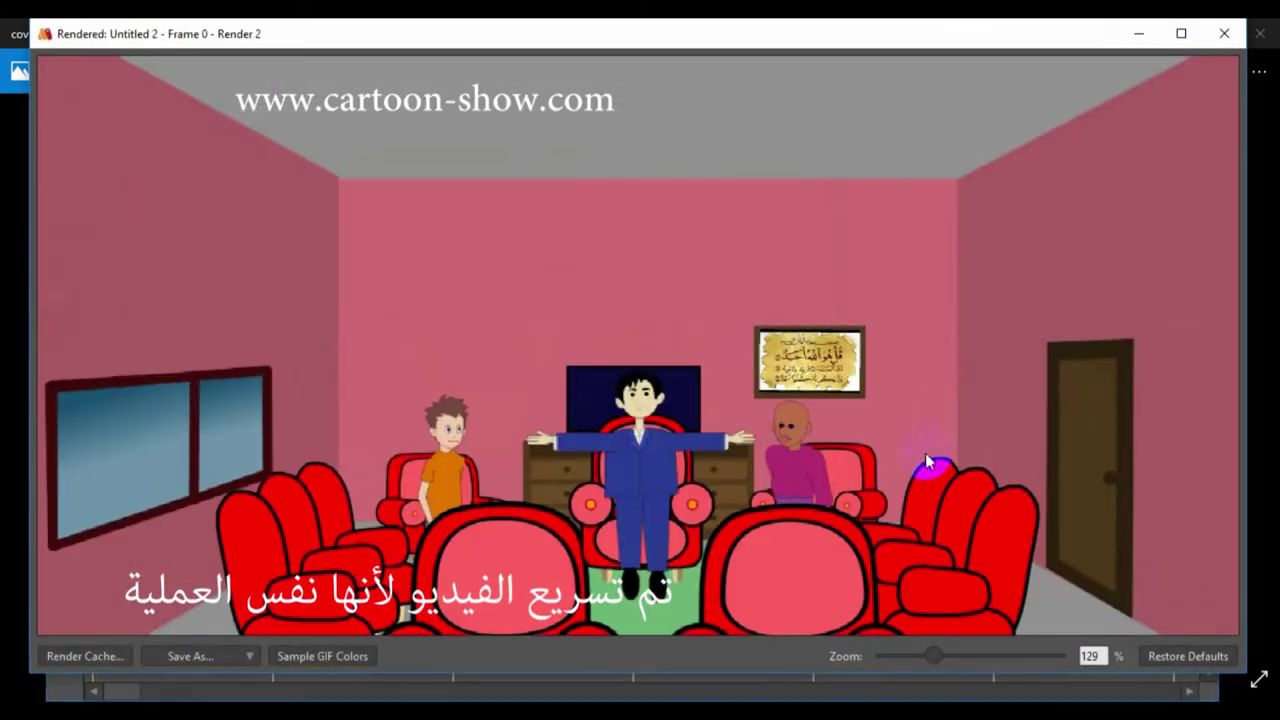
{"action": "left_click", "coordinate": [1224, 34]}
Step: Randomize another character in the Character Wizard and insert the blond man with a crimson T-shirt, brown trousers and sneakers
{"action": "left_click", "coordinate": [372, 66]}
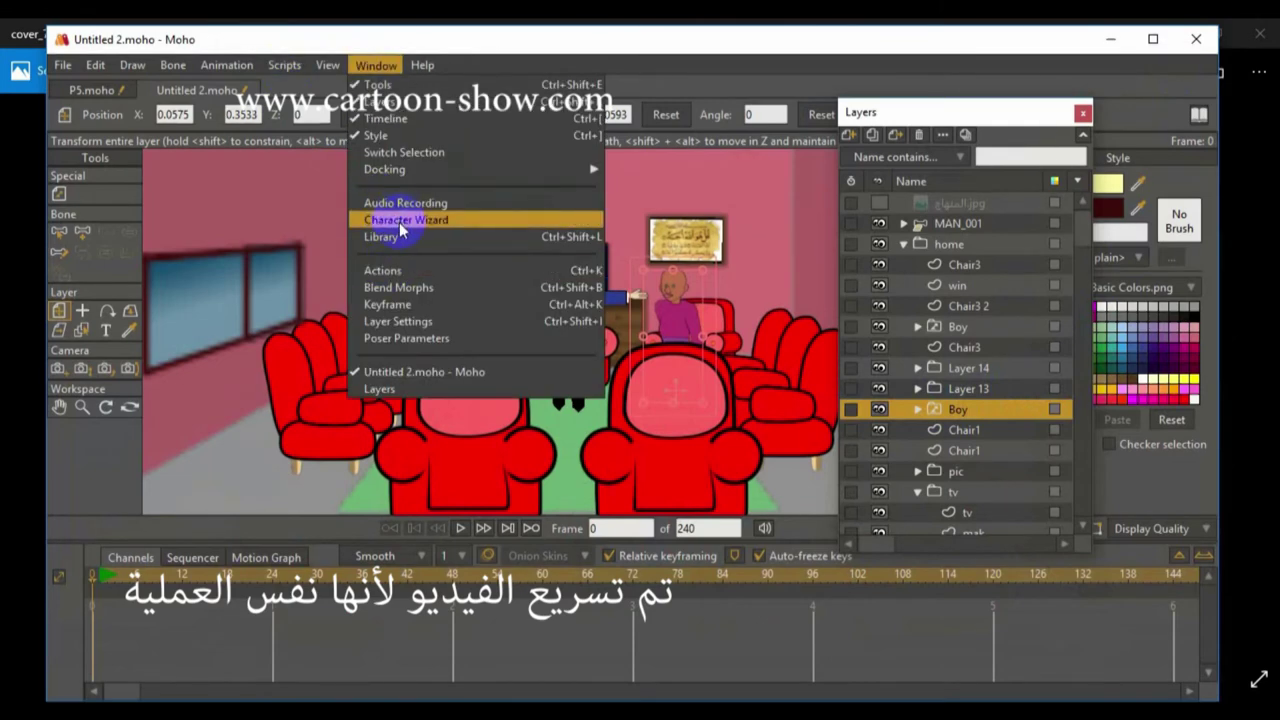
{"action": "left_click", "coordinate": [399, 219]}
{"action": "left_click", "coordinate": [957, 653]}
{"action": "left_click", "coordinate": [957, 653]}
{"action": "left_click", "coordinate": [957, 653]}
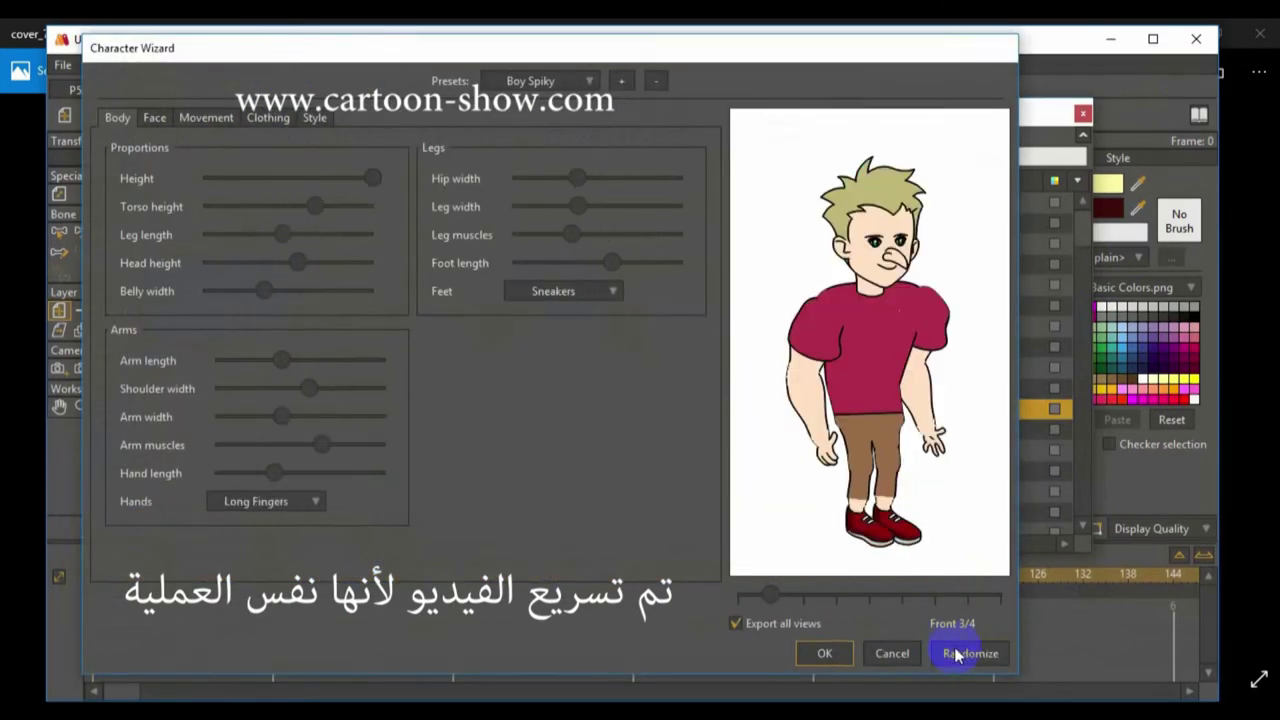
{"action": "left_click", "coordinate": [824, 653]}
Step: Switch the blond man to his Back view, scale him to about 0.1132 and place him at about X 0.0528, Y 0.1406
{"action": "left_click_drag", "start_coordinate": [615, 204], "coordinate": [590, 322]}
{"action": "right_click", "coordinate": [939, 410]}
{"action": "left_click", "coordinate": [966, 452]}
{"action": "scroll", "coordinate": [580, 333], "scroll_direction": "up", "scroll_amount": 10}
{"action": "left_click_drag", "start_coordinate": [600, 371], "coordinate": [663, 298]}
{"action": "left_click_drag", "start_coordinate": [637, 342], "coordinate": [641, 346]}
{"action": "left_click_drag", "start_coordinate": [674, 290], "coordinate": [671, 299]}
{"action": "left_click_drag", "start_coordinate": [643, 365], "coordinate": [642, 354]}
{"action": "scroll", "coordinate": [705, 374], "scroll_direction": "up", "scroll_amount": 5}
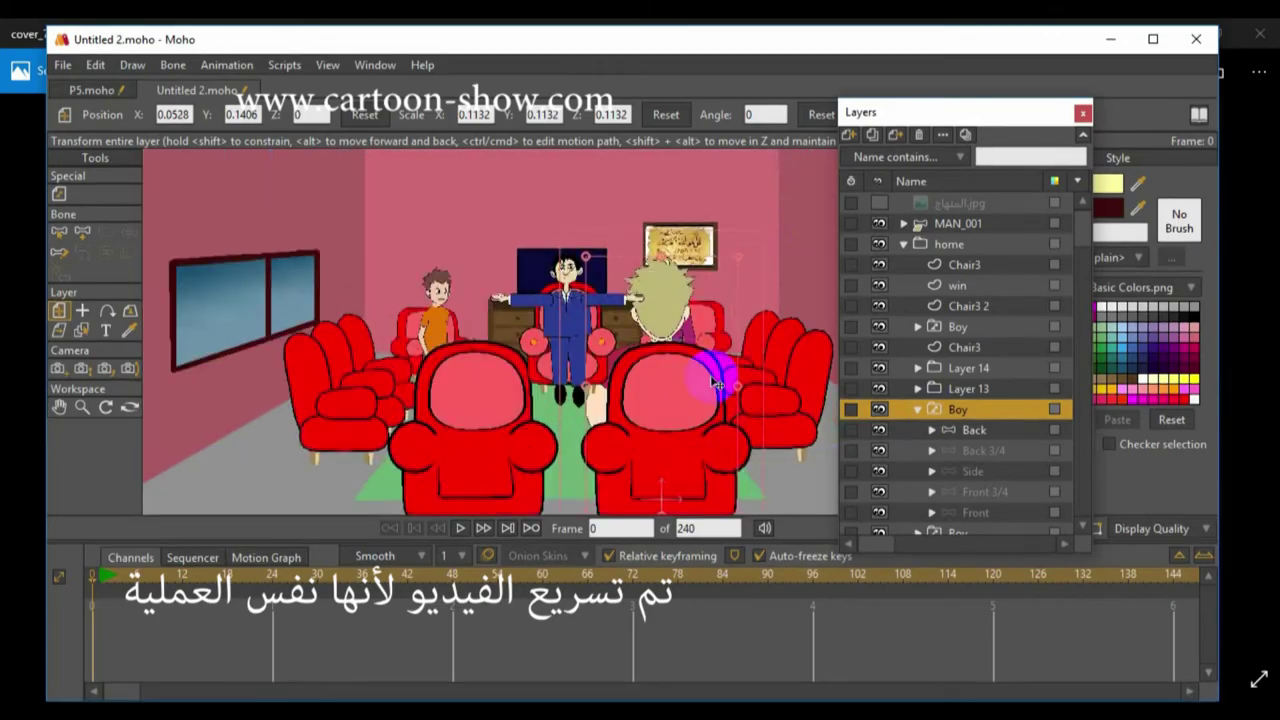
Step: Move the central armchair's Chair3 layer directly below the two lower Boy layers, previewing the render before and after
{"action": "key", "text": "ctrl+r"}
{"action": "left_click", "coordinate": [1224, 33]}
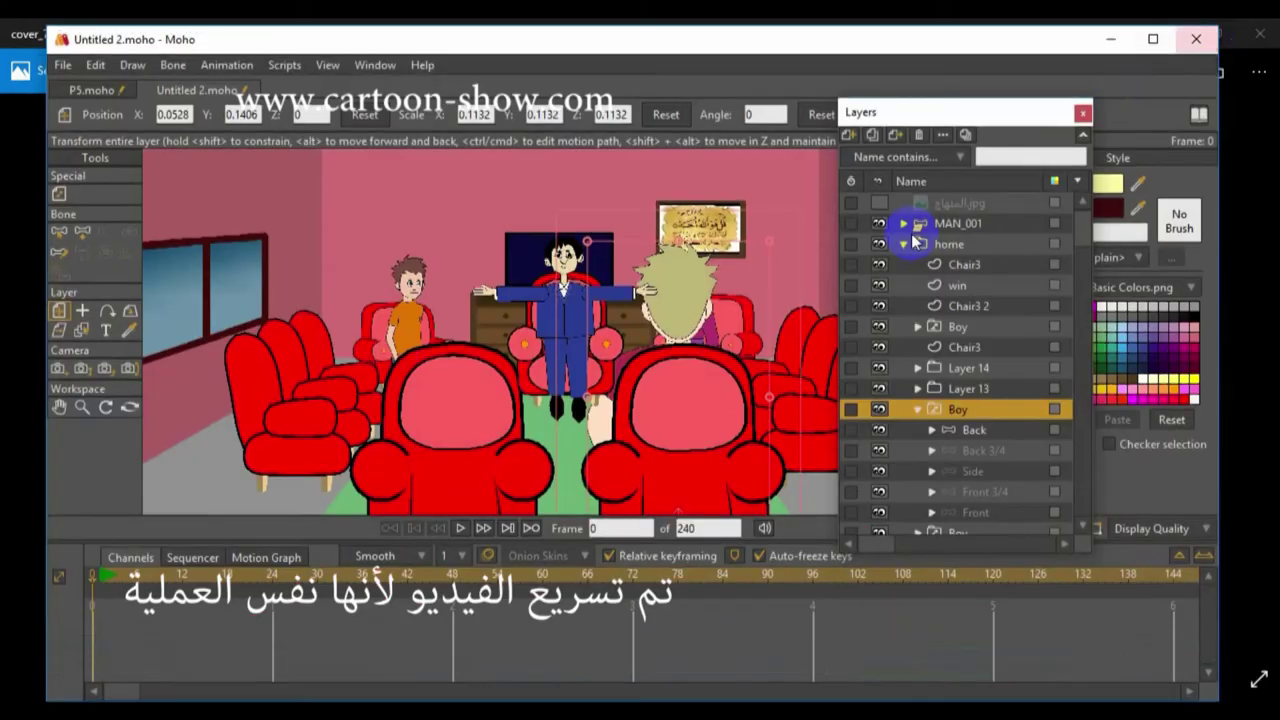
{"action": "left_click", "coordinate": [950, 266]}
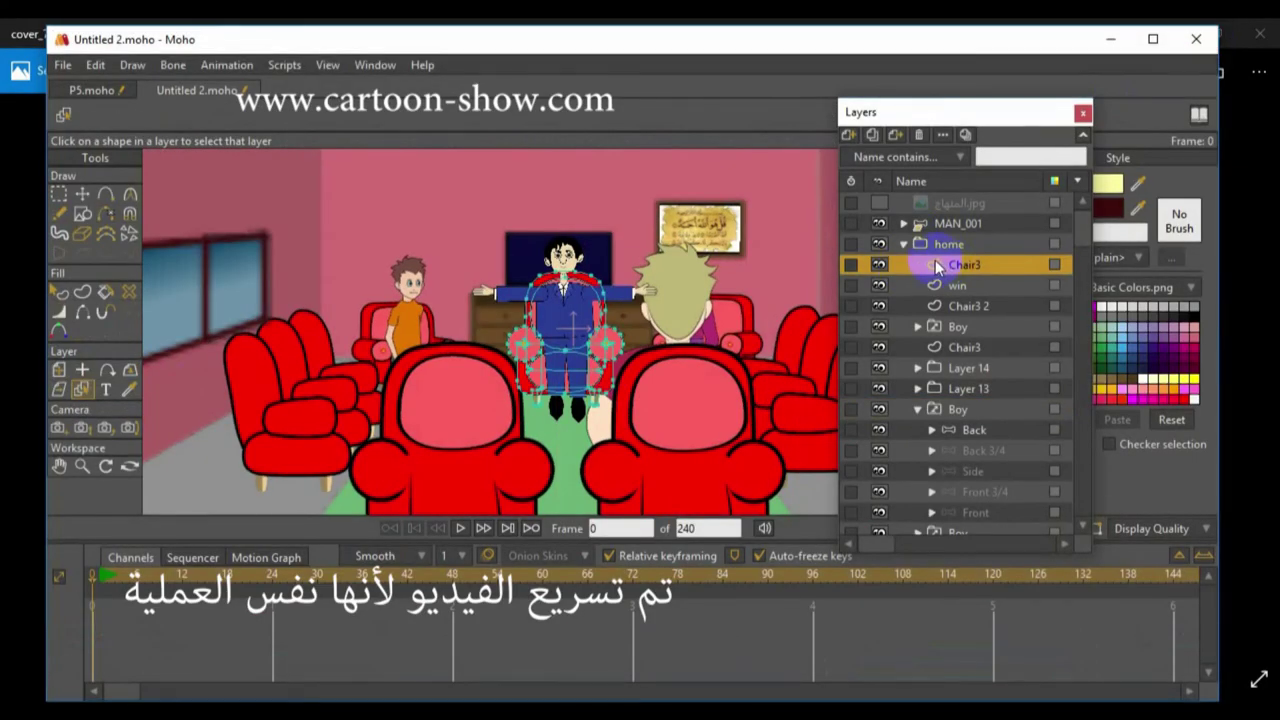
{"action": "left_click", "coordinate": [917, 409]}
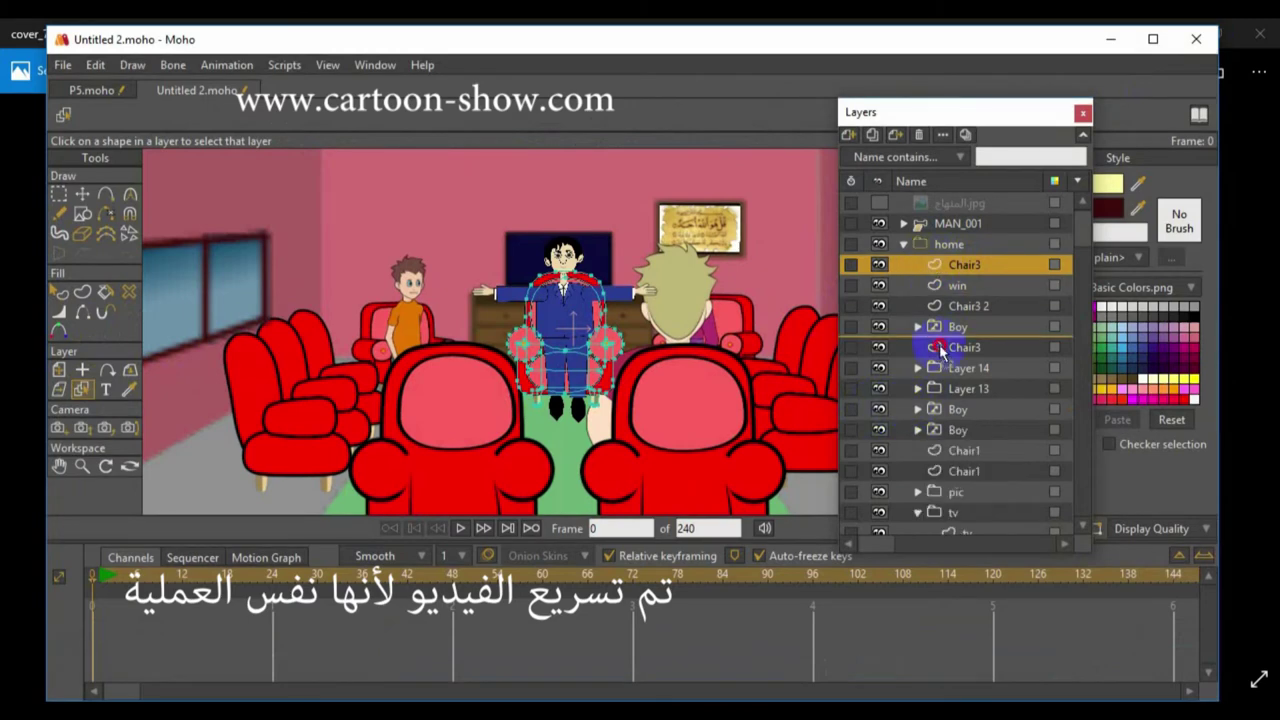
{"action": "left_click", "coordinate": [942, 448]}
{"action": "key", "text": "ctrl+r"}
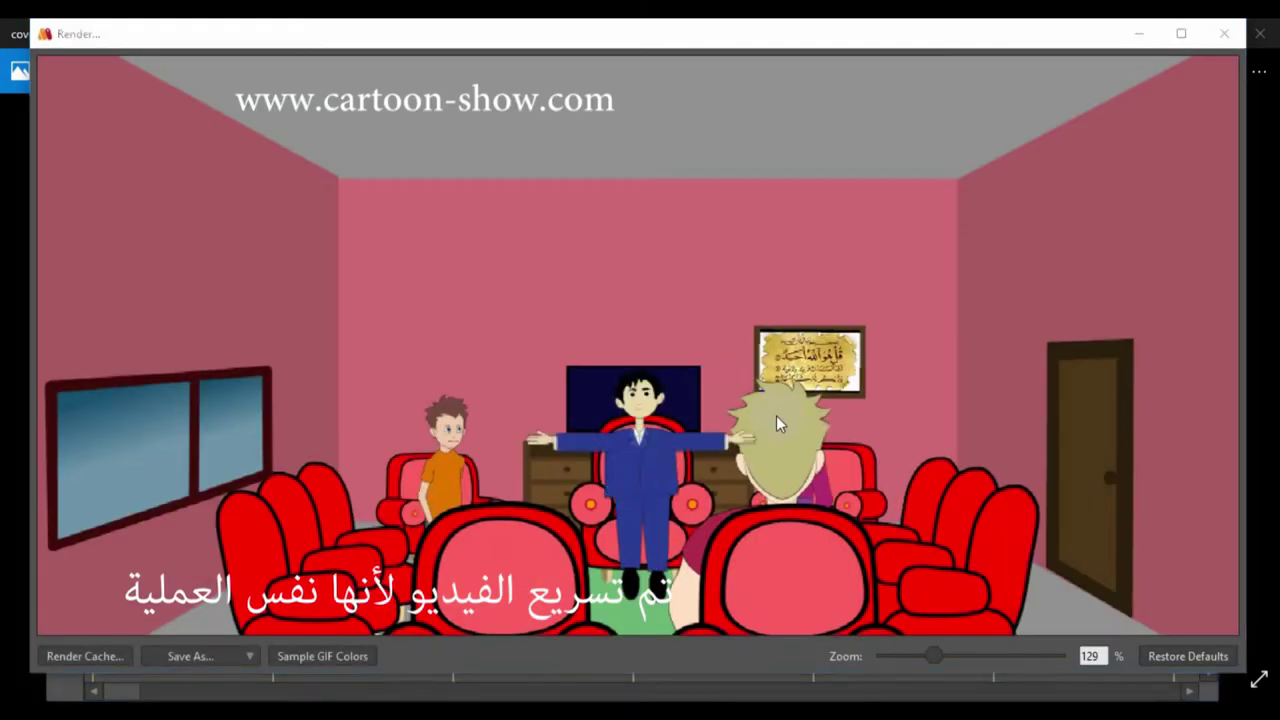
{"action": "left_click", "coordinate": [1224, 33]}
Step: Select the bald man's Boy layer and move him right to about X 0.0815, Y 0.3542
{"action": "left_click", "coordinate": [957, 389]}
{"action": "left_click", "coordinate": [955, 410]}
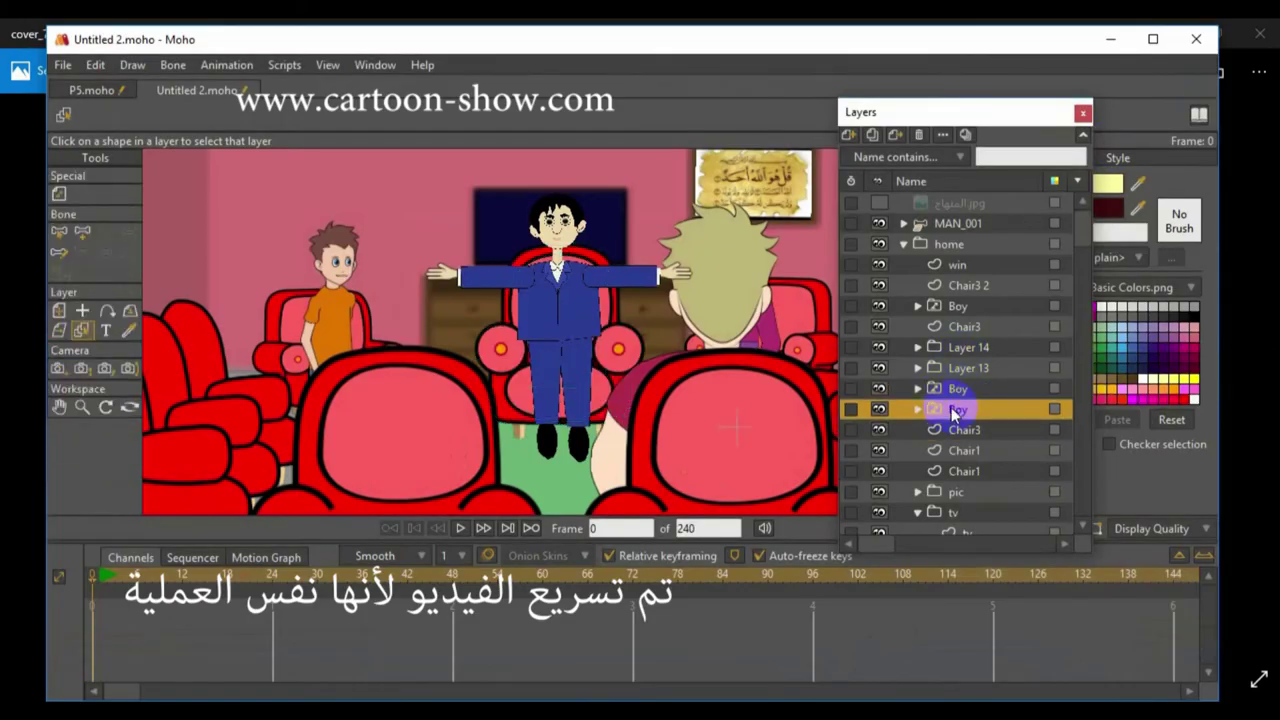
{"action": "left_click", "coordinate": [59, 310]}
{"action": "left_click_drag", "start_coordinate": [788, 346], "coordinate": [860, 345]}
{"action": "left_click_drag", "start_coordinate": [930, 112], "coordinate": [1125, 146]}
{"action": "left_click_drag", "start_coordinate": [826, 329], "coordinate": [808, 303]}
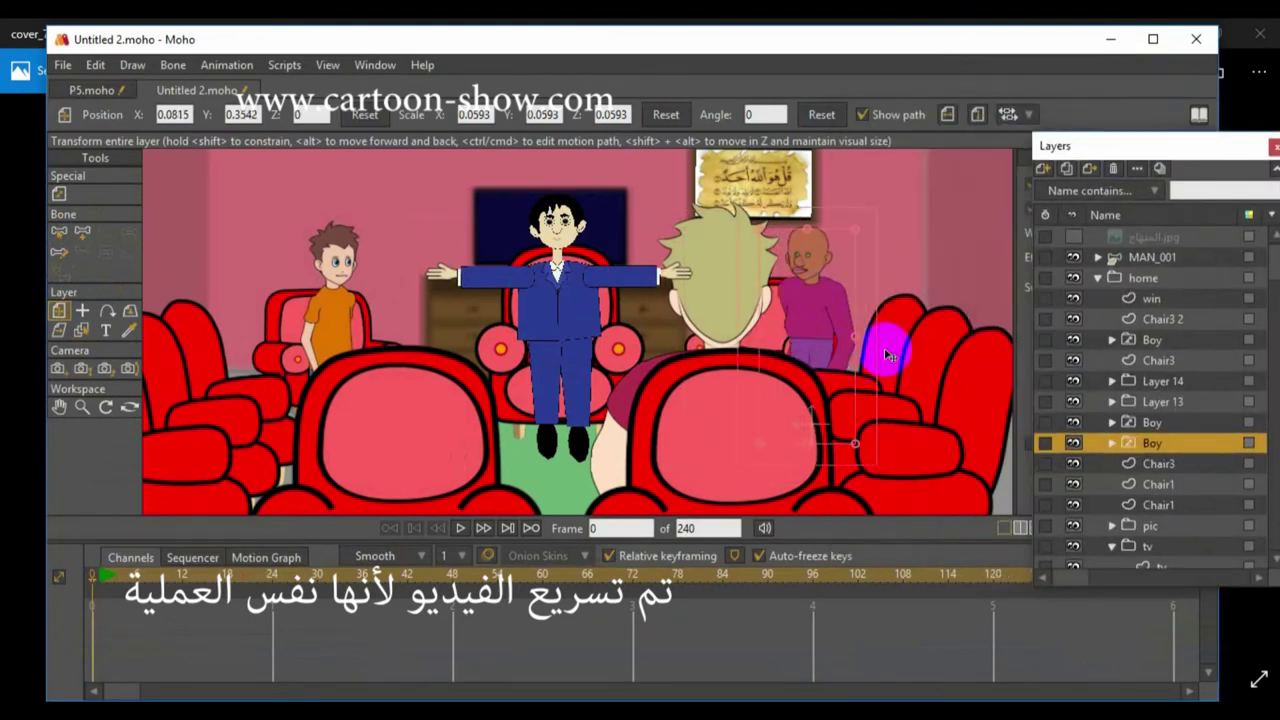
Step: Place the bald man's Boy layer inside Layer 13 between Chair2 2 and Chair2, and shift him onto the right-wall chair
{"action": "left_click", "coordinate": [81, 330]}
{"action": "left_click", "coordinate": [848, 383]}
{"action": "left_click", "coordinate": [1074, 485]}
{"action": "left_click", "coordinate": [1074, 485]}
{"action": "left_click", "coordinate": [1074, 506]}
{"action": "left_click", "coordinate": [1074, 506]}
{"action": "left_click_drag", "start_coordinate": [1130, 505], "coordinate": [1120, 462]}
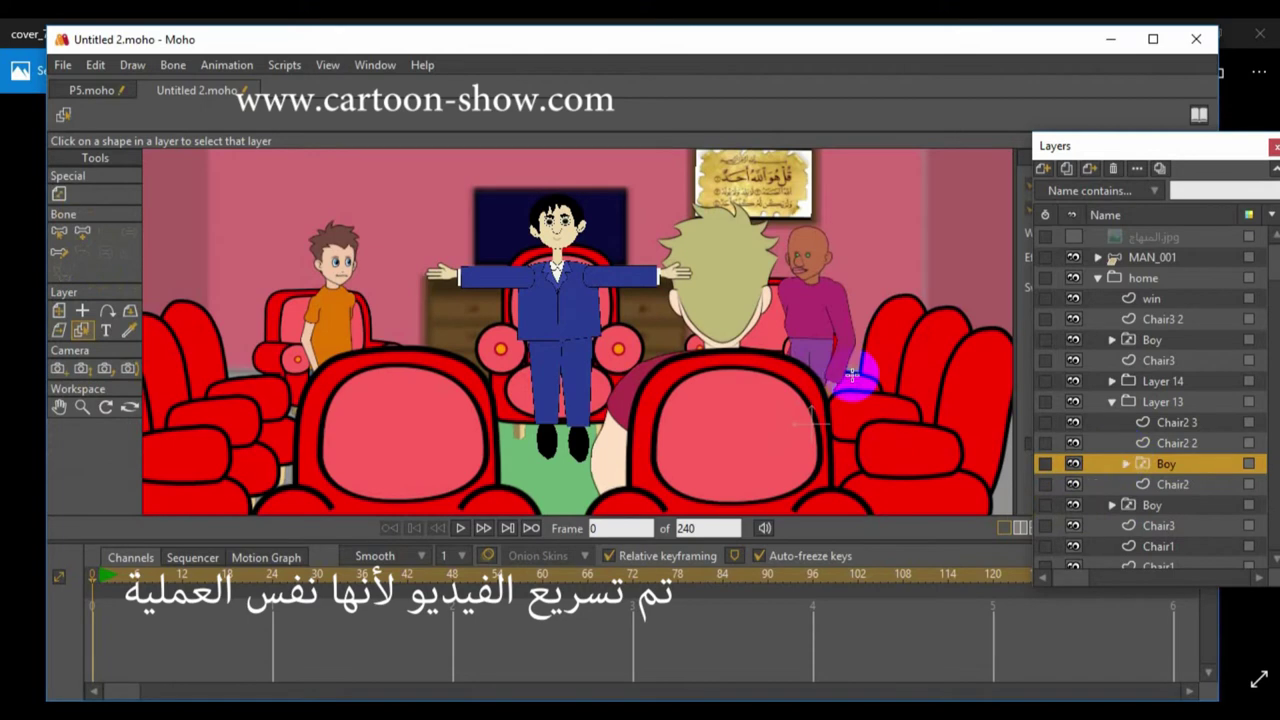
{"action": "left_click_drag", "start_coordinate": [850, 350], "coordinate": [859, 353]}
Step: At frame 1, pose the bones of the bald man's Front 3/4 layer into a seated position on the chair and preview the render
{"action": "left_click", "coordinate": [1126, 464]}
{"action": "left_click", "coordinate": [1168, 547]}
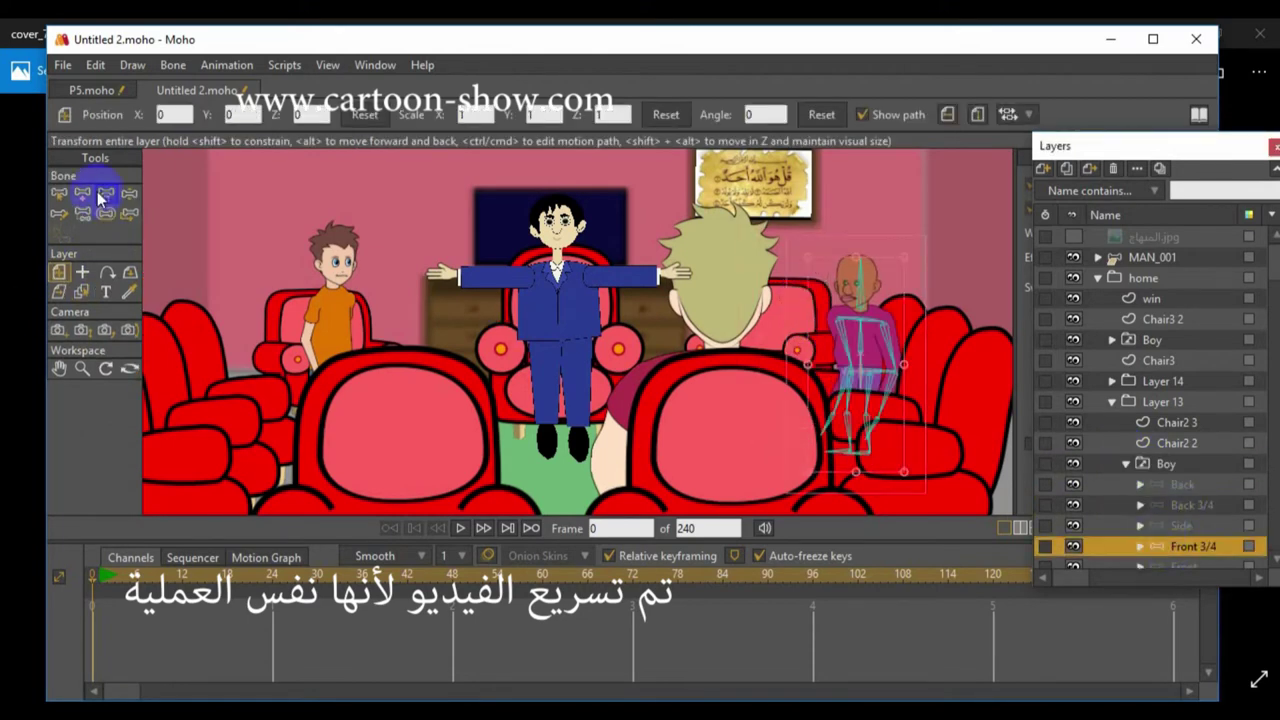
{"action": "left_click", "coordinate": [100, 575]}
{"action": "scroll", "coordinate": [731, 366], "scroll_direction": "up", "scroll_amount": 3}
{"action": "left_click", "coordinate": [57, 348]}
{"action": "left_click_drag", "start_coordinate": [566, 388], "coordinate": [280, 358]}
{"action": "left_click", "coordinate": [105, 195]}
{"action": "left_click_drag", "start_coordinate": [701, 337], "coordinate": [694, 343]}
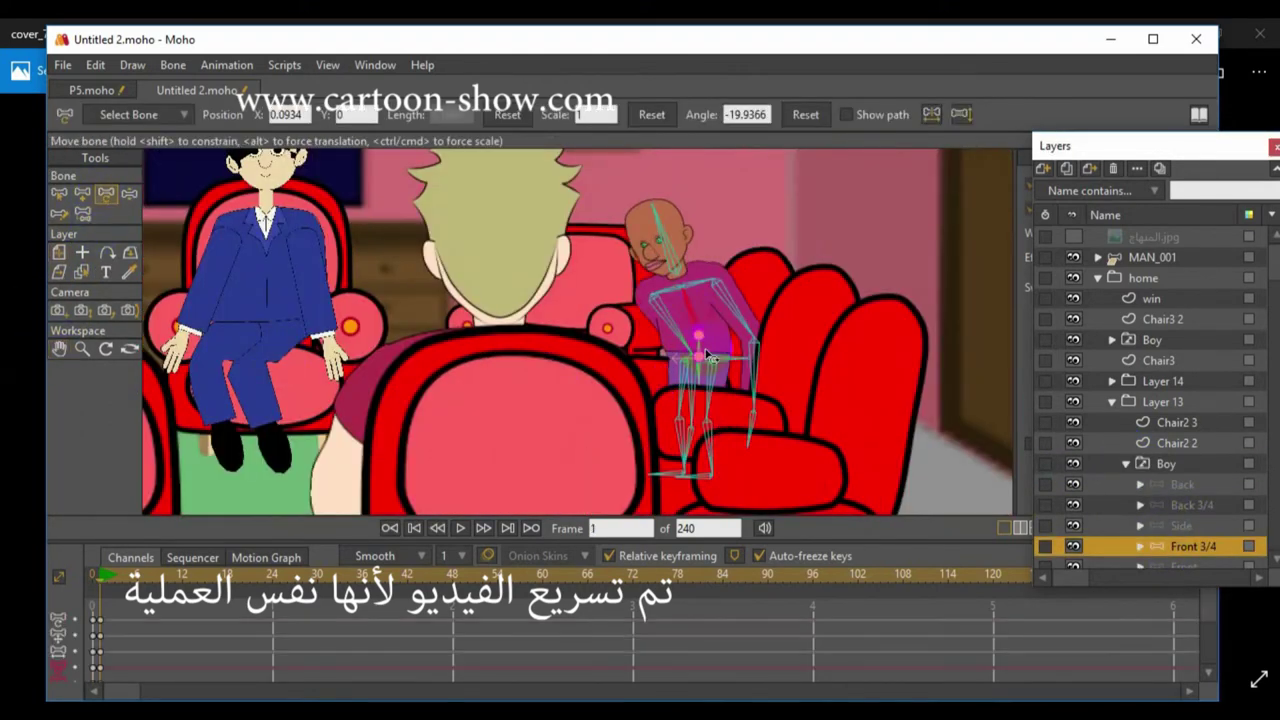
{"action": "left_click_drag", "start_coordinate": [638, 405], "coordinate": [620, 371]}
{"action": "left_click_drag", "start_coordinate": [736, 388], "coordinate": [670, 381]}
{"action": "left_click_drag", "start_coordinate": [750, 392], "coordinate": [720, 385]}
{"action": "left_click_drag", "start_coordinate": [690, 428], "coordinate": [672, 422]}
{"action": "left_click_drag", "start_coordinate": [713, 357], "coordinate": [698, 310]}
{"action": "left_click_drag", "start_coordinate": [628, 369], "coordinate": [645, 343]}
{"action": "left_click_drag", "start_coordinate": [704, 236], "coordinate": [713, 245]}
{"action": "scroll", "coordinate": [645, 358], "scroll_direction": "down", "scroll_amount": 4}
{"action": "key", "text": "ctrl+r"}
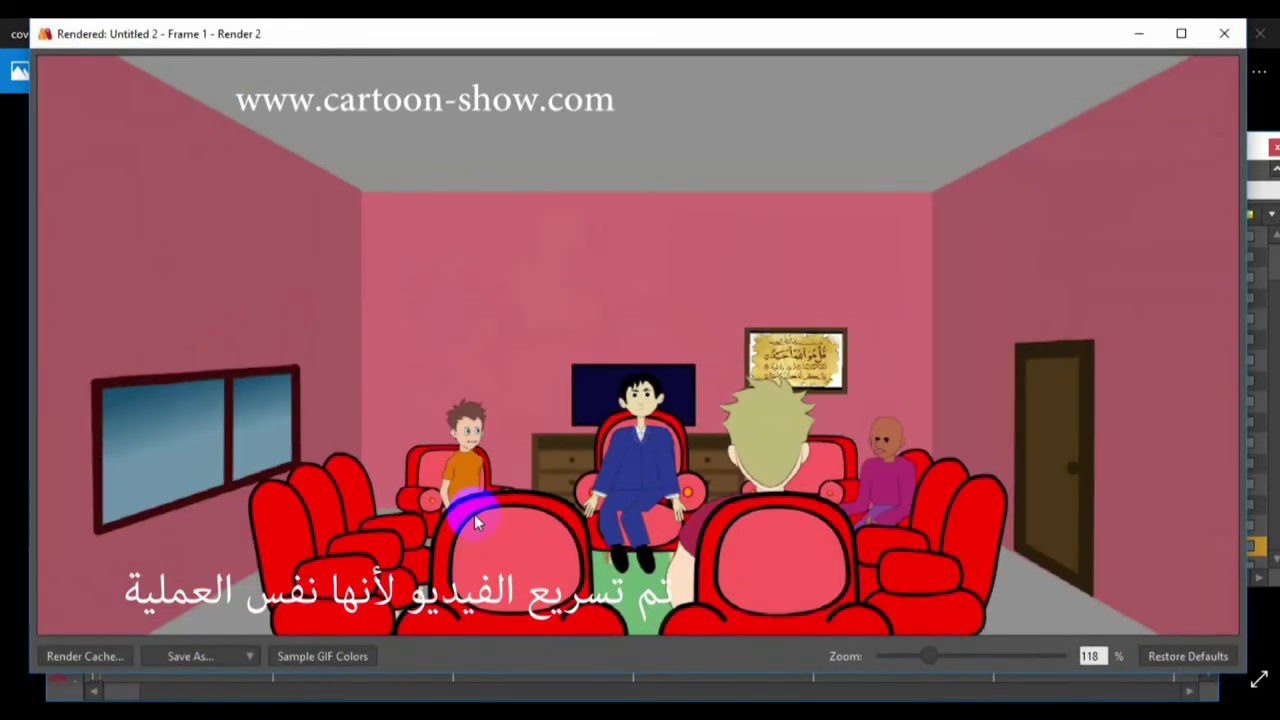
{"action": "left_click", "coordinate": [1234, 35]}
Step: At frame 0, collapse the home layer and group MAN_001, home and wal into a group named "all"
{"action": "scroll", "coordinate": [297, 395], "scroll_direction": "down", "scroll_amount": 3}
{"action": "left_click", "coordinate": [1097, 280]}
{"action": "scroll", "coordinate": [526, 337], "scroll_direction": "up", "scroll_amount": 4}
{"action": "scroll", "coordinate": [526, 337], "scroll_direction": "down", "scroll_amount": 4}
{"action": "left_click", "coordinate": [86, 587]}
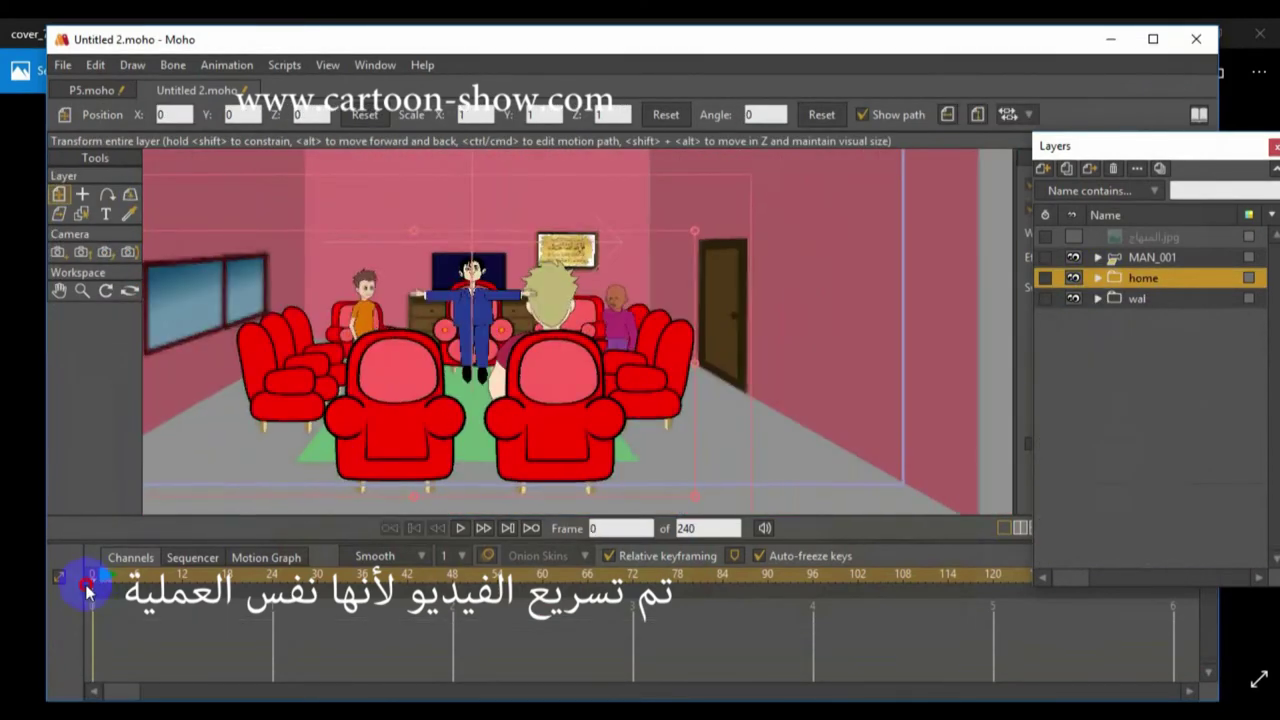
{"action": "left_click", "coordinate": [1145, 262], "text": "shift"}
{"action": "right_click", "coordinate": [1129, 290]}
{"action": "left_click", "coordinate": [1166, 446]}
{"action": "type", "text": "al"}
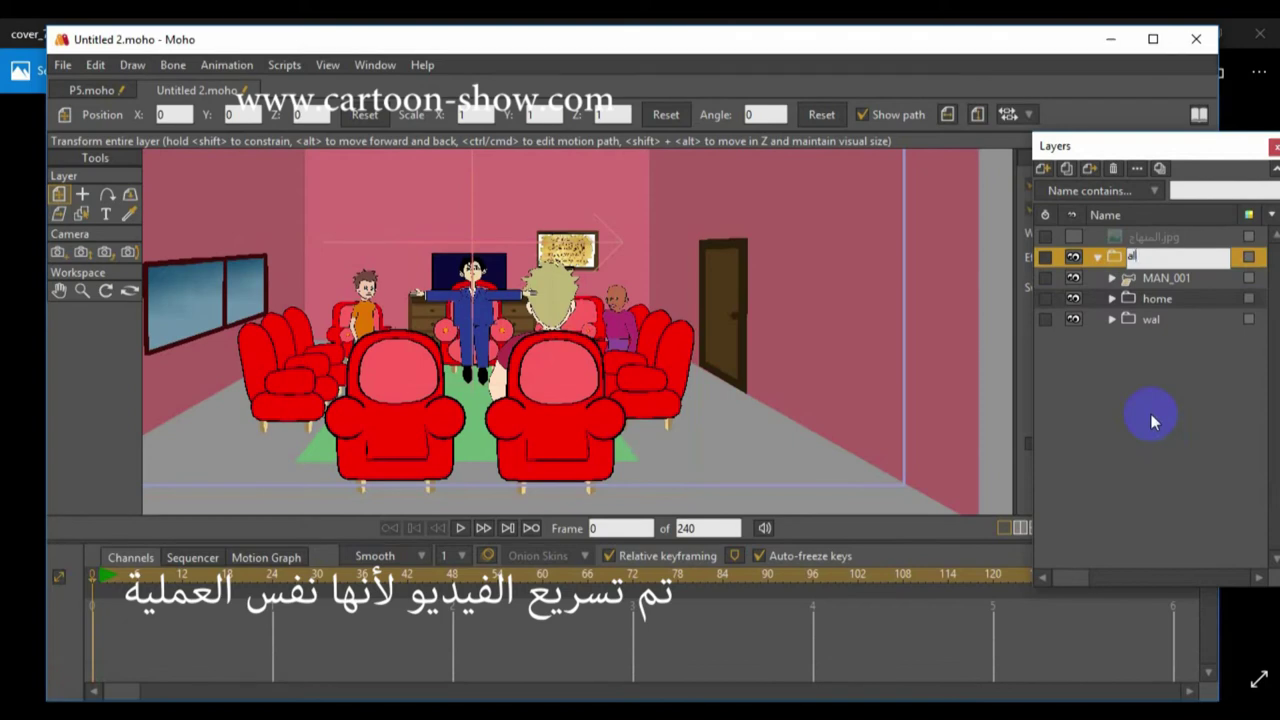
{"action": "type", "text": "l"}
{"action": "key", "text": "Return"}
{"action": "left_click", "coordinate": [1097, 258]}
Step: Scale the all group to about 2.5134 and position it at about X -0.0150, Y 0.1441 to frame the seated characters
{"action": "scroll", "coordinate": [862, 325], "scroll_direction": "down", "scroll_amount": 5}
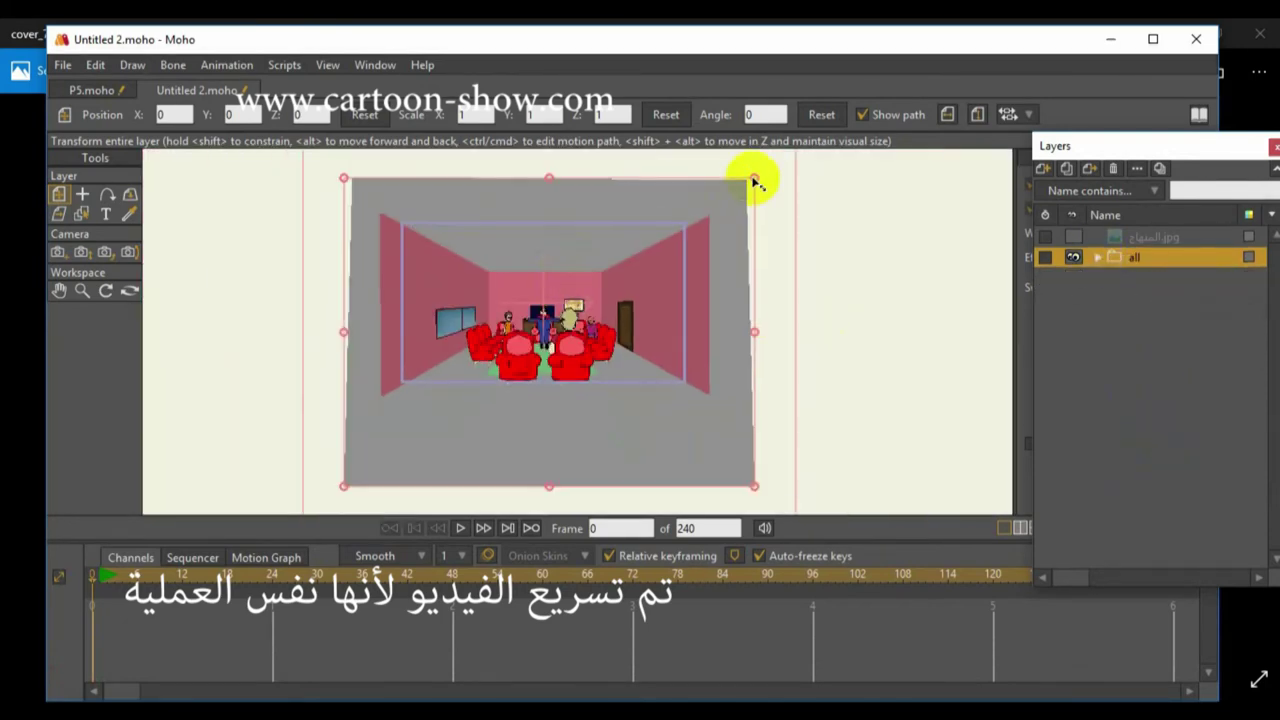
{"action": "left_click_drag", "start_coordinate": [755, 180], "coordinate": [771, 167]}
{"action": "left_click_drag", "start_coordinate": [640, 343], "coordinate": [640, 337]}
{"action": "left_click_drag", "start_coordinate": [771, 166], "coordinate": [908, 102]}
{"action": "left_click_drag", "start_coordinate": [678, 370], "coordinate": [677, 329]}
{"action": "scroll", "coordinate": [690, 300], "scroll_direction": "down", "scroll_amount": 5}
{"action": "scroll", "coordinate": [718, 210], "scroll_direction": "up", "scroll_amount": 1}
Step: Preview the renders of frames 0 and 1, return to frame 0, and move the layer list clear of the style settings
{"action": "key", "text": "ctrl+r"}
{"action": "left_click", "coordinate": [1220, 34]}
{"action": "key", "text": "Right"}
{"action": "key", "text": "ctrl+r"}
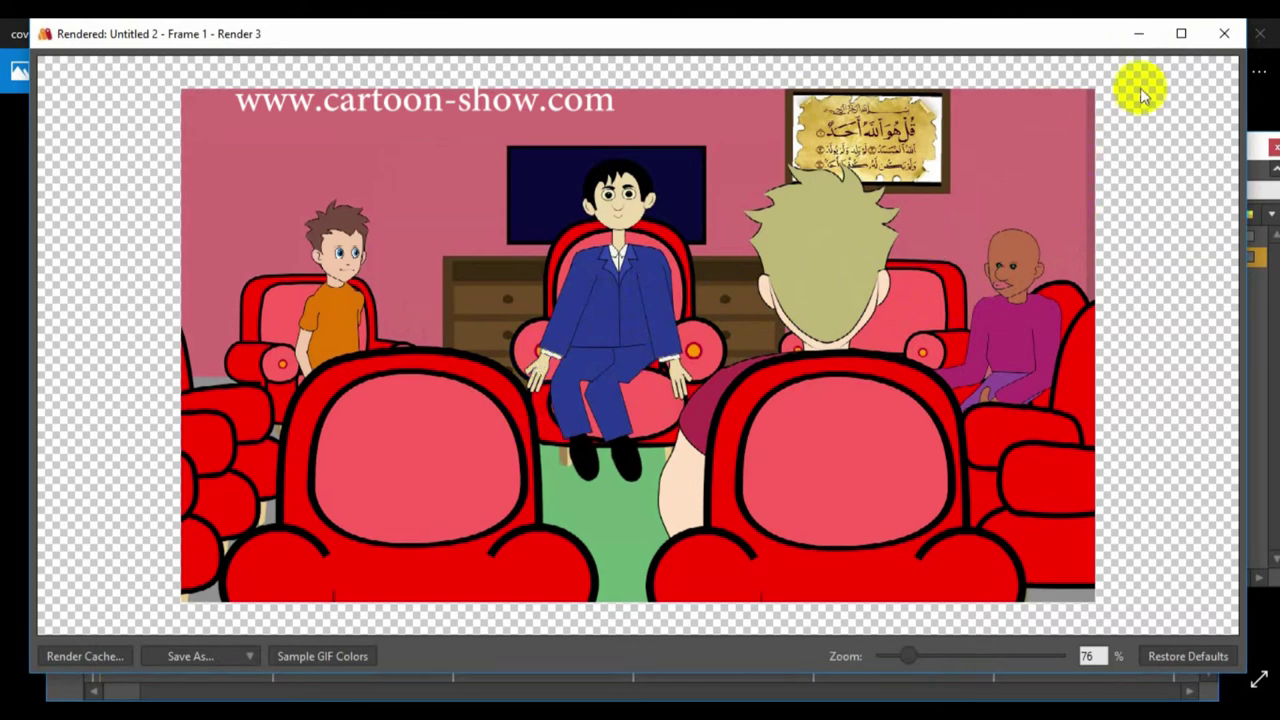
{"action": "left_click", "coordinate": [1224, 33]}
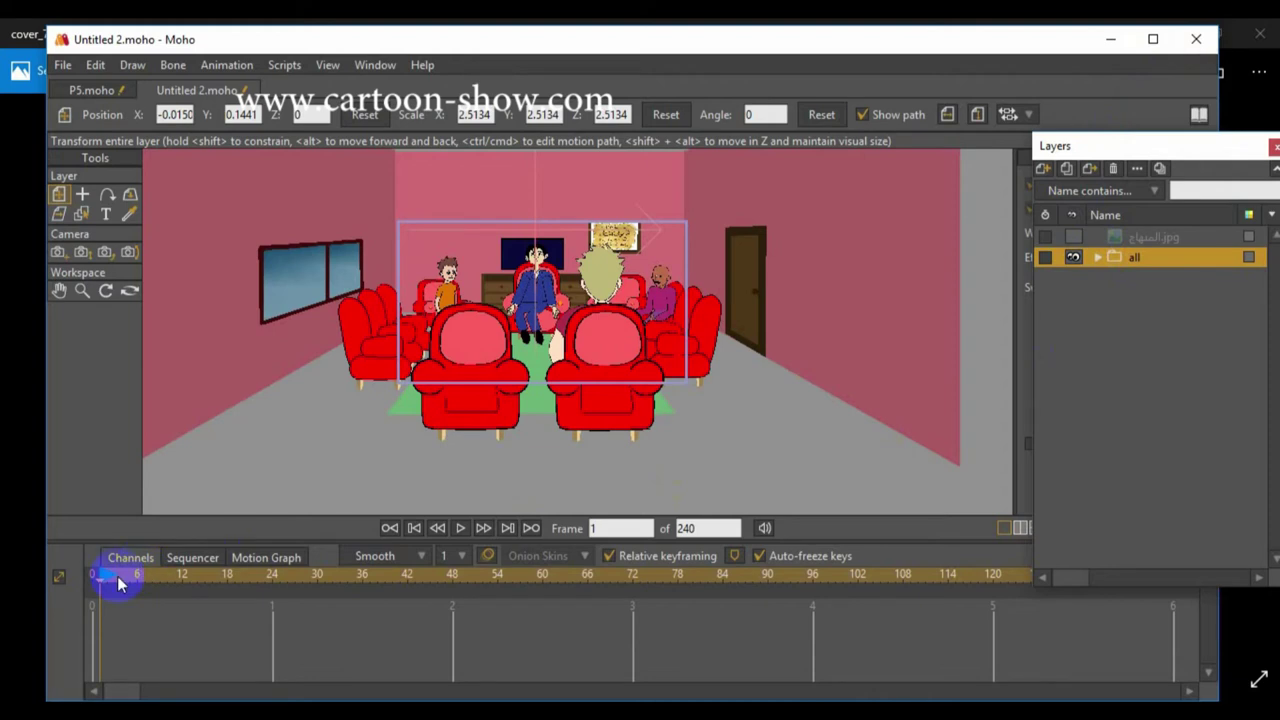
{"action": "left_click_drag", "start_coordinate": [97, 586], "coordinate": [69, 586]}
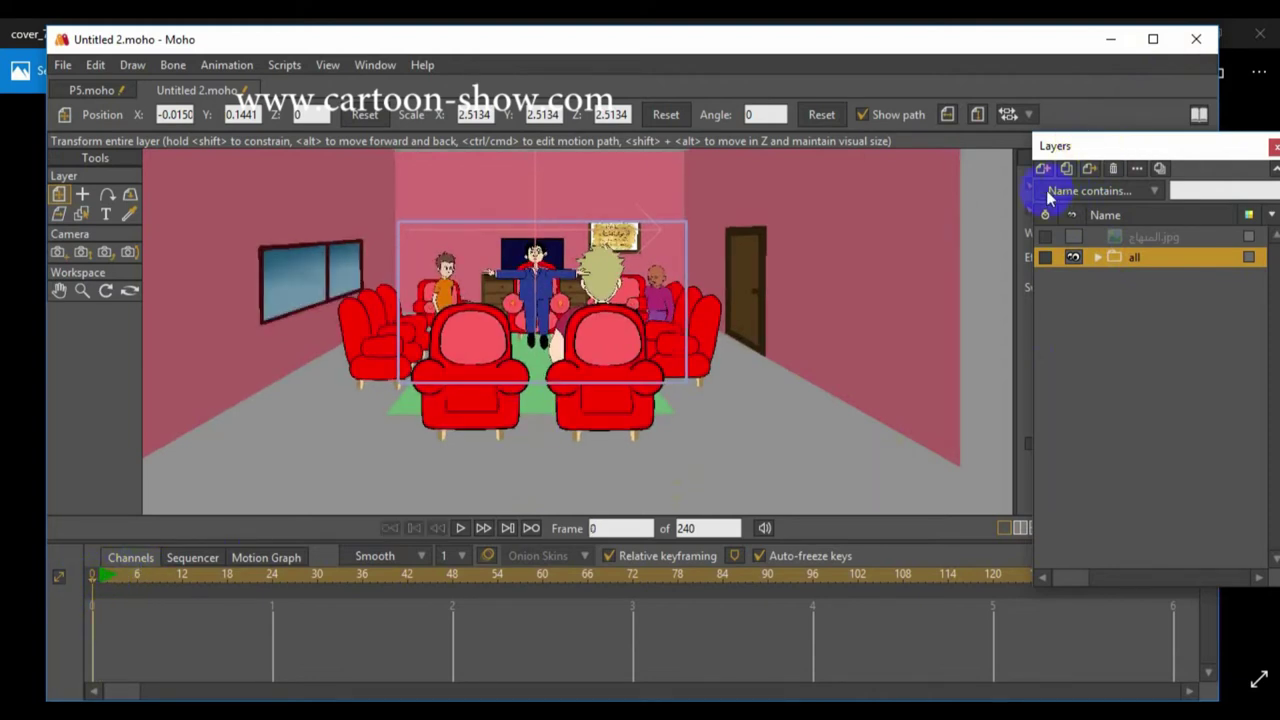
{"action": "left_click_drag", "start_coordinate": [1063, 145], "coordinate": [912, 66]}
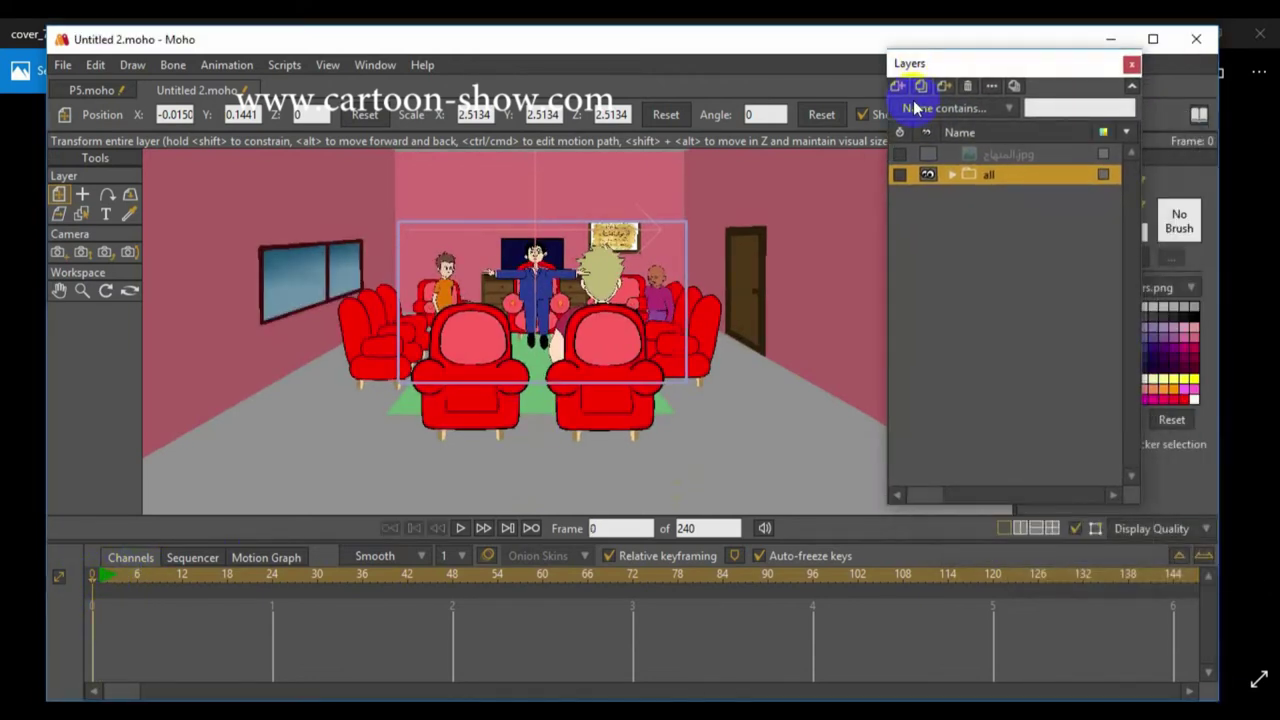
Step: Add an audio layer using ALL.mp3 from the folder above p_6
{"action": "left_click", "coordinate": [898, 89]}
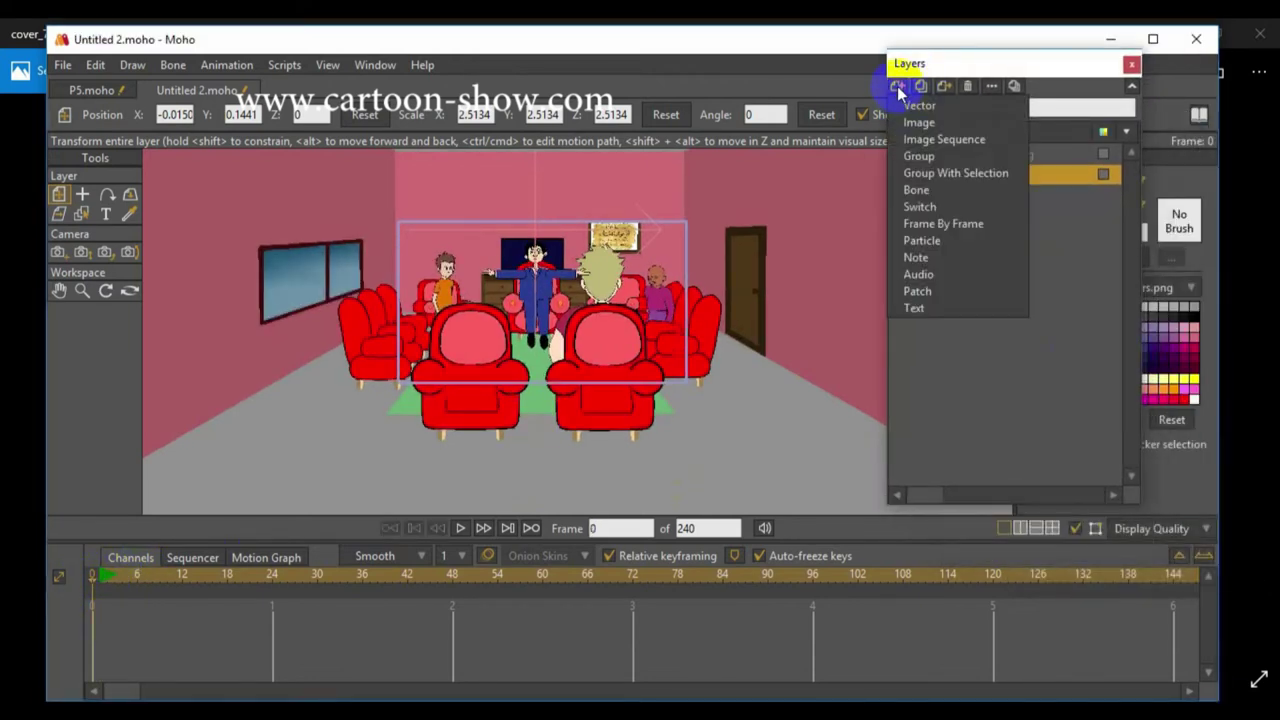
{"action": "left_click", "coordinate": [918, 274]}
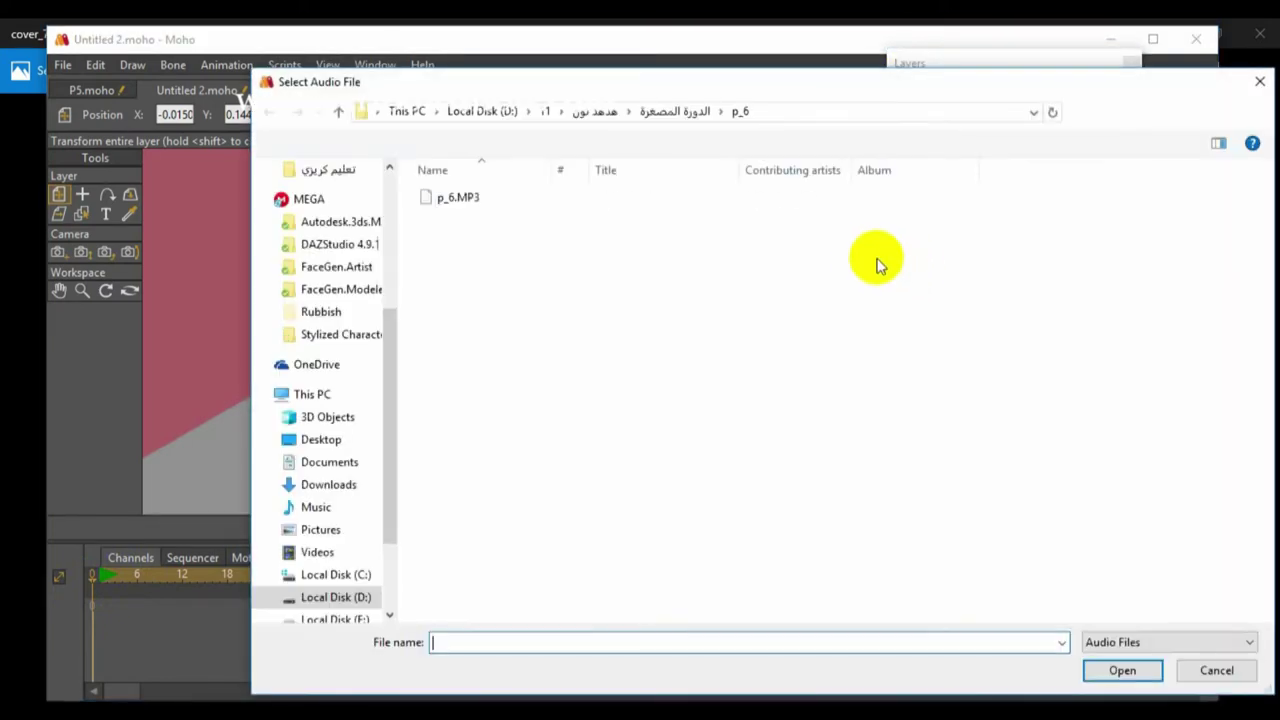
{"action": "left_click", "coordinate": [670, 109]}
{"action": "left_click", "coordinate": [664, 496]}
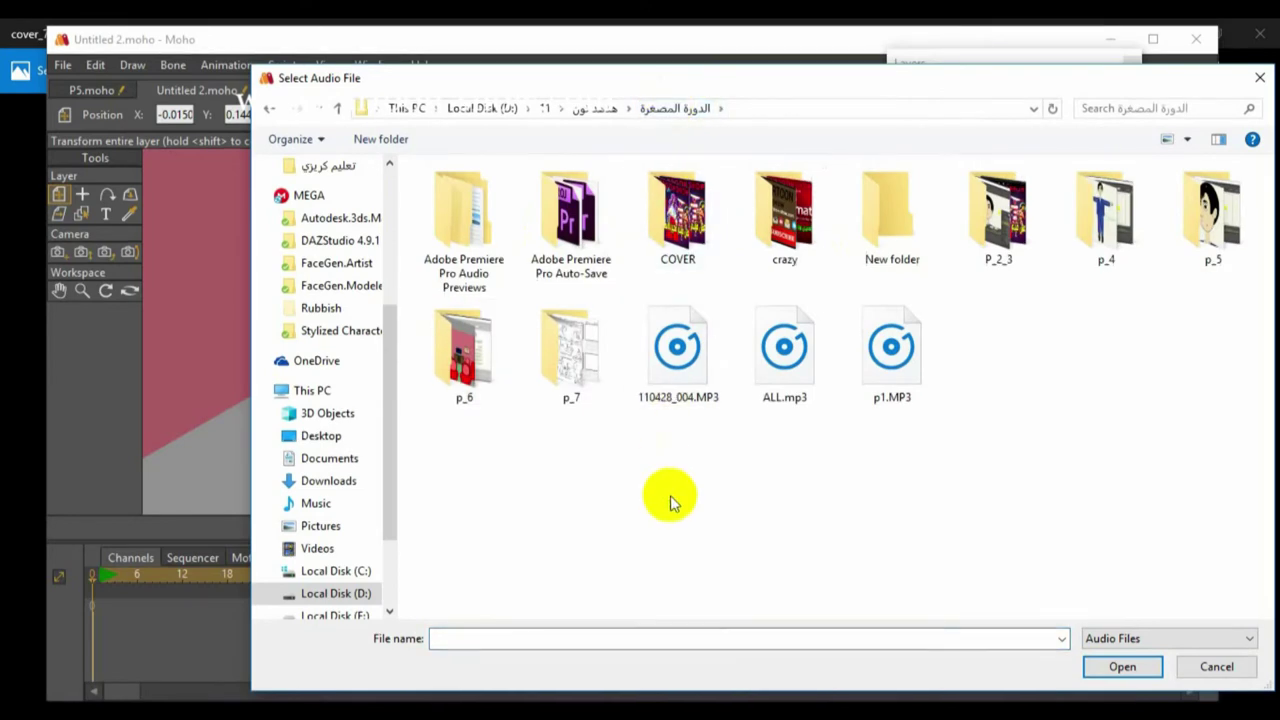
{"action": "left_click", "coordinate": [789, 375]}
{"action": "left_click", "coordinate": [789, 377]}
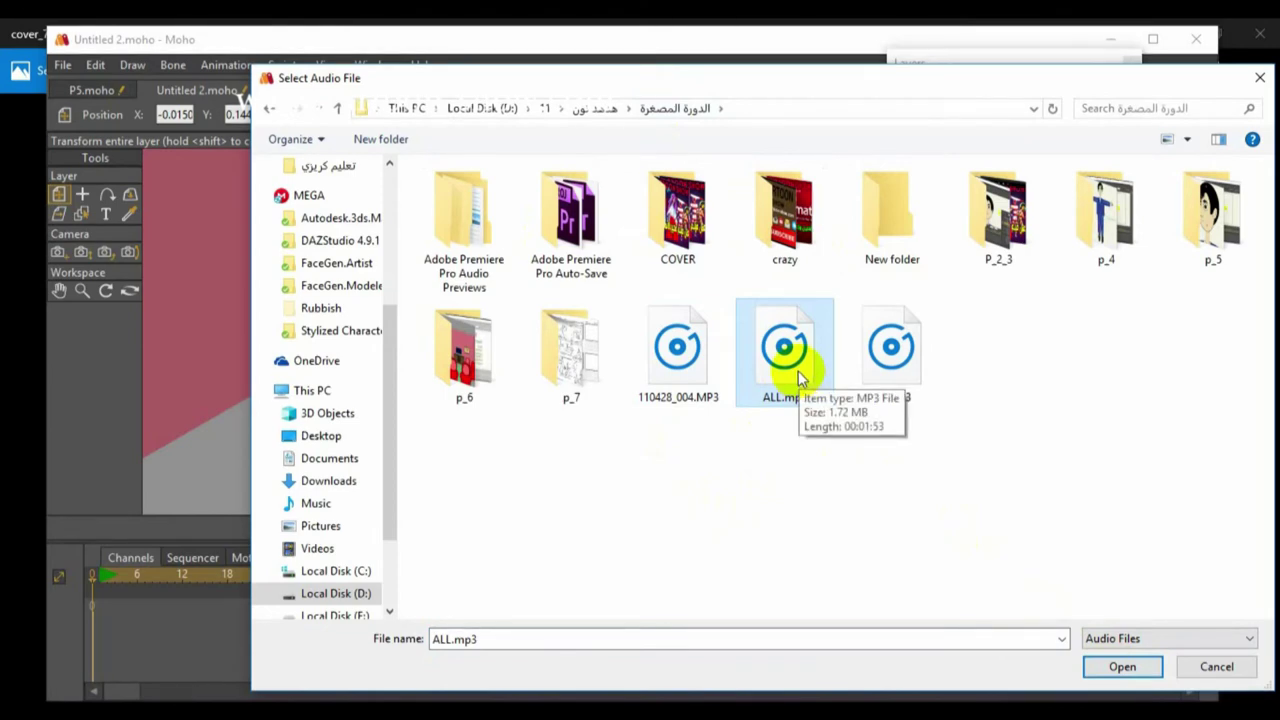
{"action": "left_click", "coordinate": [1113, 666]}
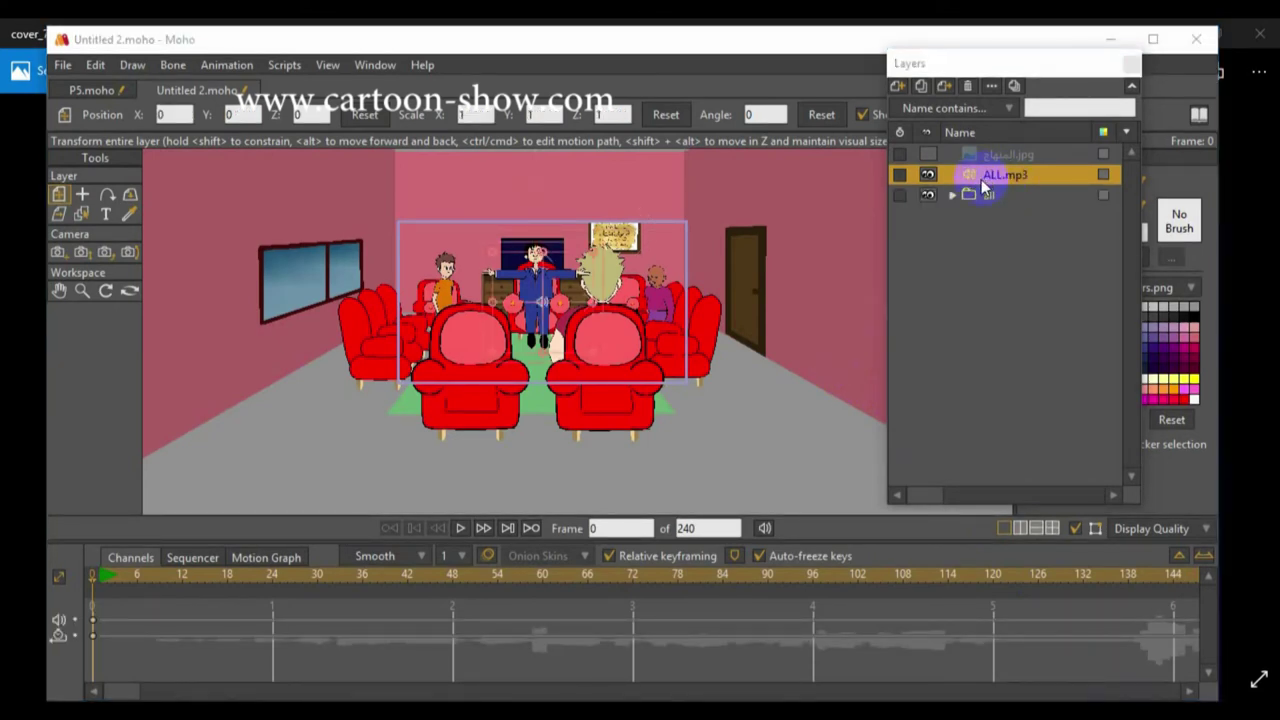
Step: Shift the ALL.mp3 audio layer to about X -0.0144, Y 0.0846 in the scene
{"action": "scroll", "coordinate": [760, 291], "scroll_direction": "up", "scroll_amount": 3}
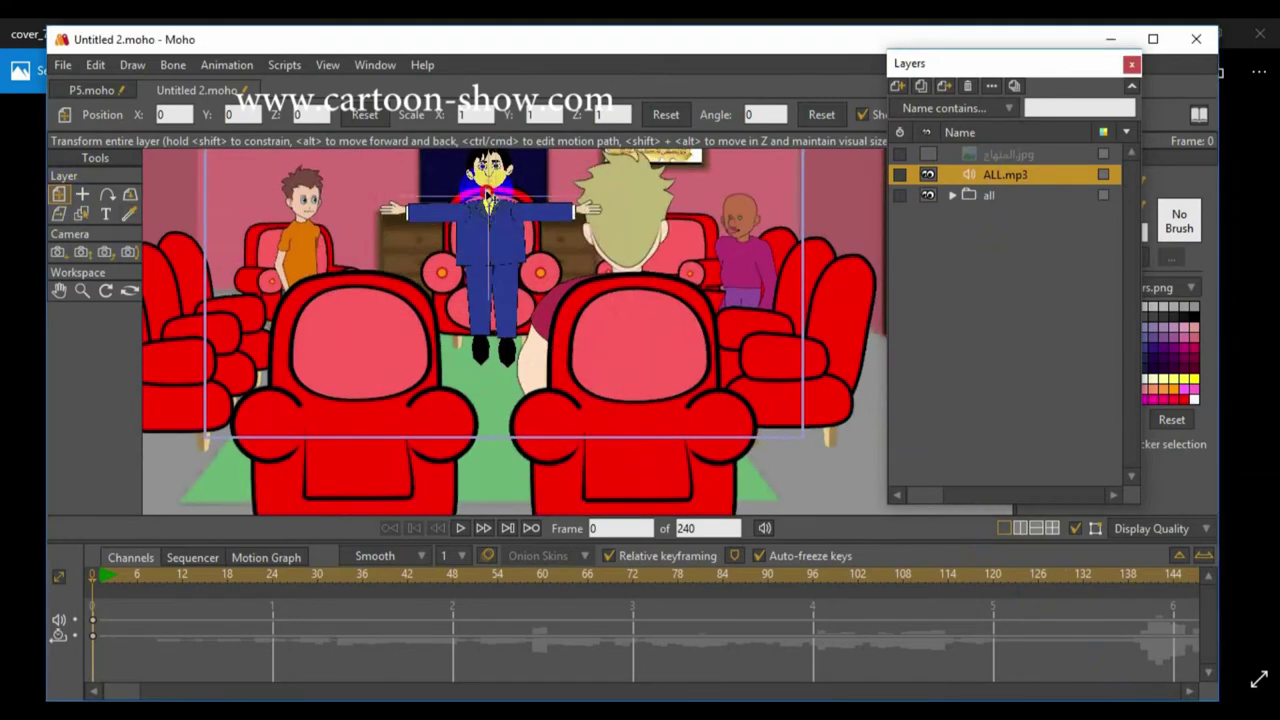
{"action": "left_click_drag", "start_coordinate": [488, 179], "coordinate": [490, 205]}
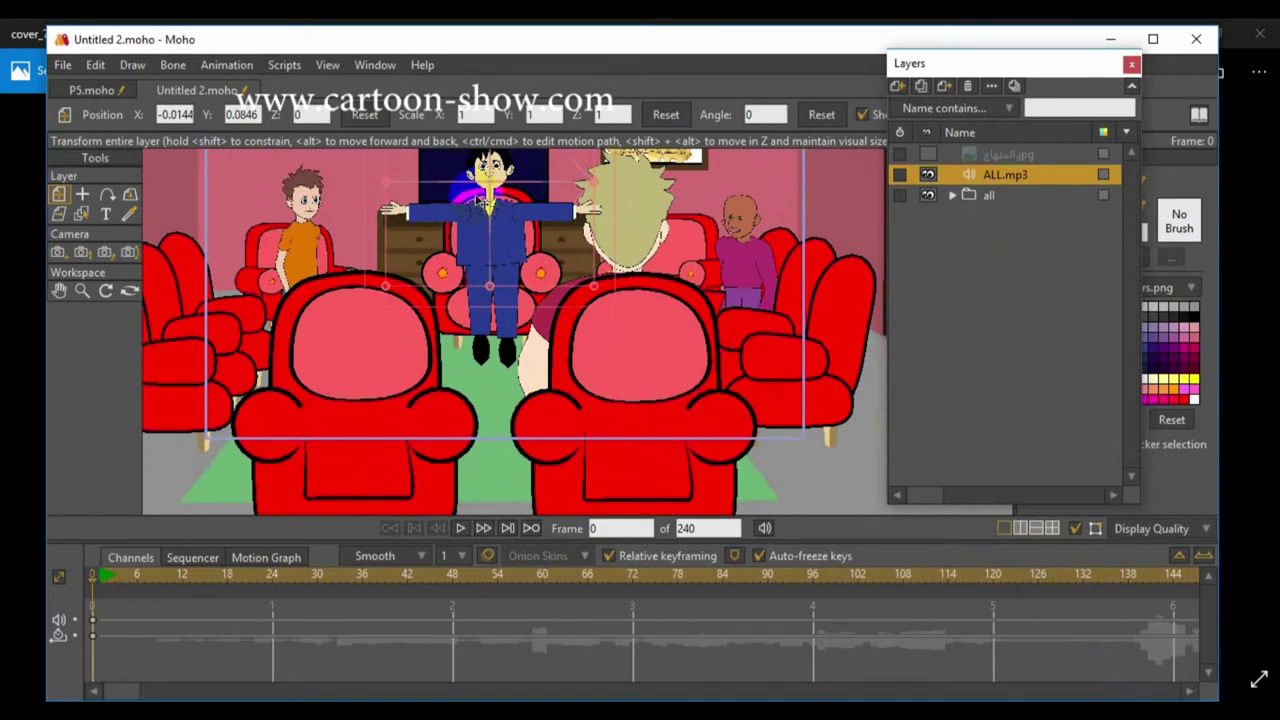
{"action": "left_click", "coordinate": [59, 290]}
{"action": "left_click_drag", "start_coordinate": [314, 247], "coordinate": [324, 317]}
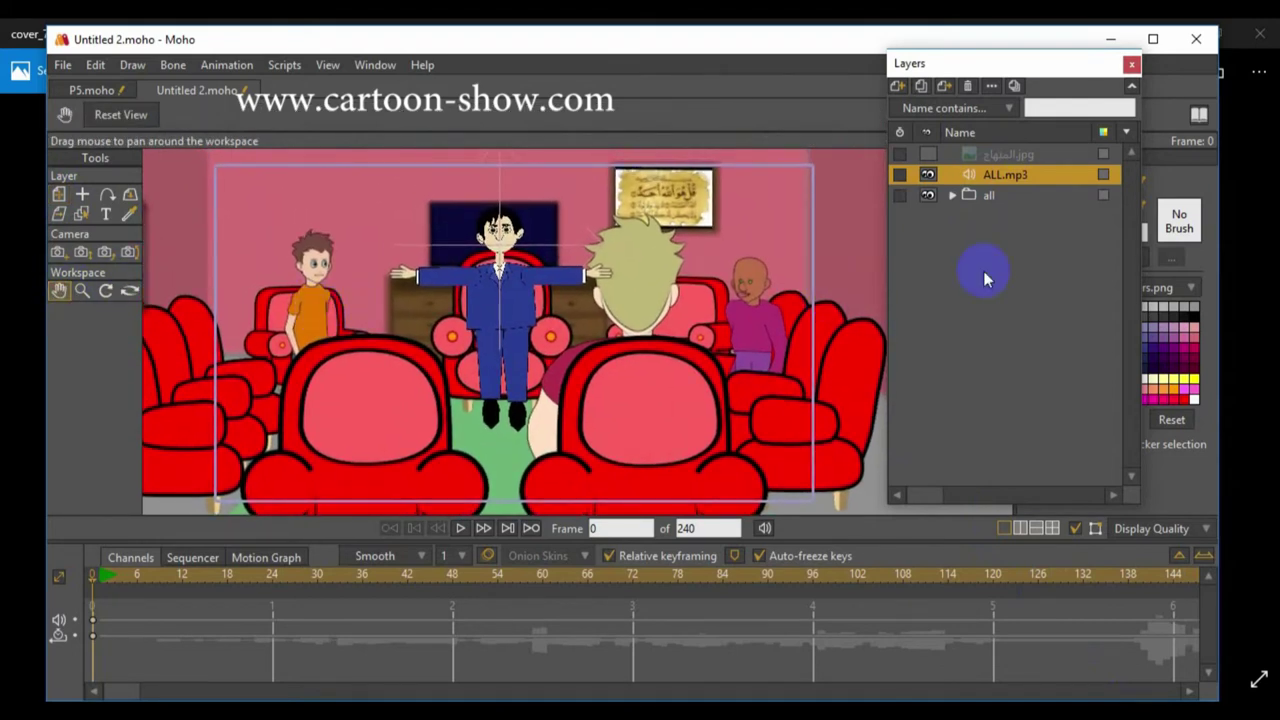
Step: Turn off spatial positioning in the audio settings of the ALL.mp3 layer
{"action": "double_click", "coordinate": [972, 174]}
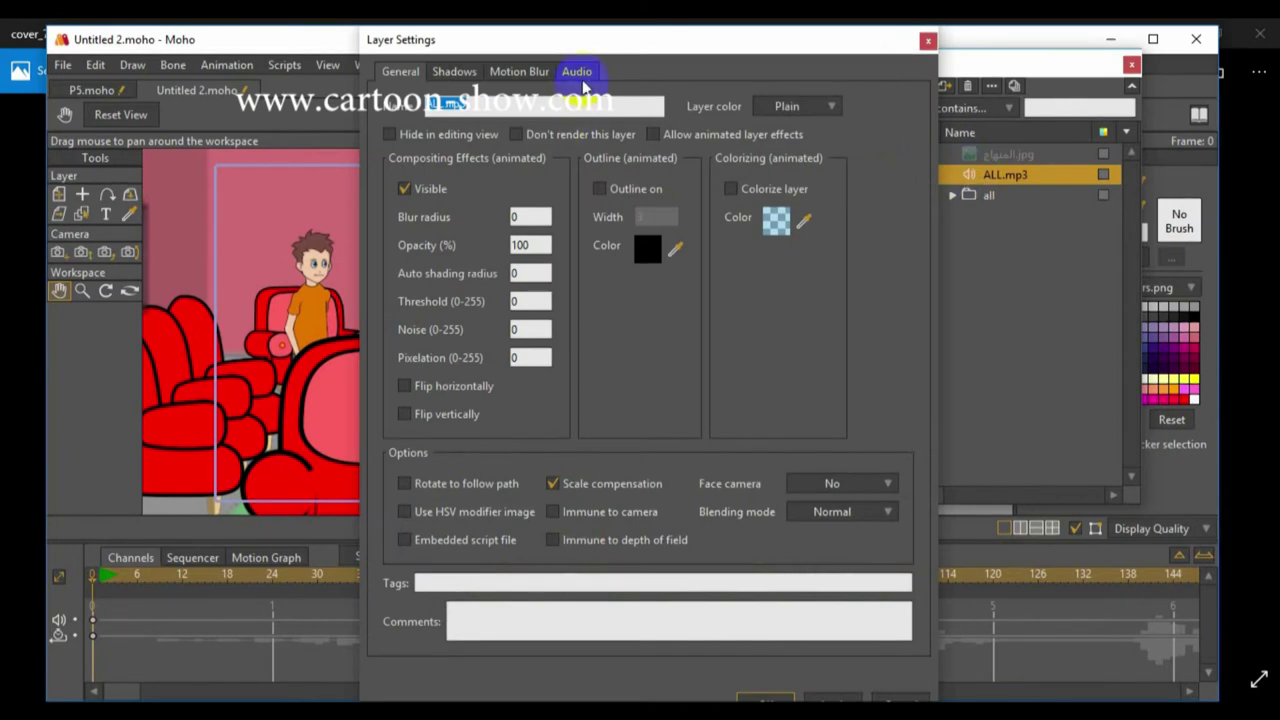
{"action": "left_click_drag", "start_coordinate": [586, 40], "coordinate": [596, 111]}
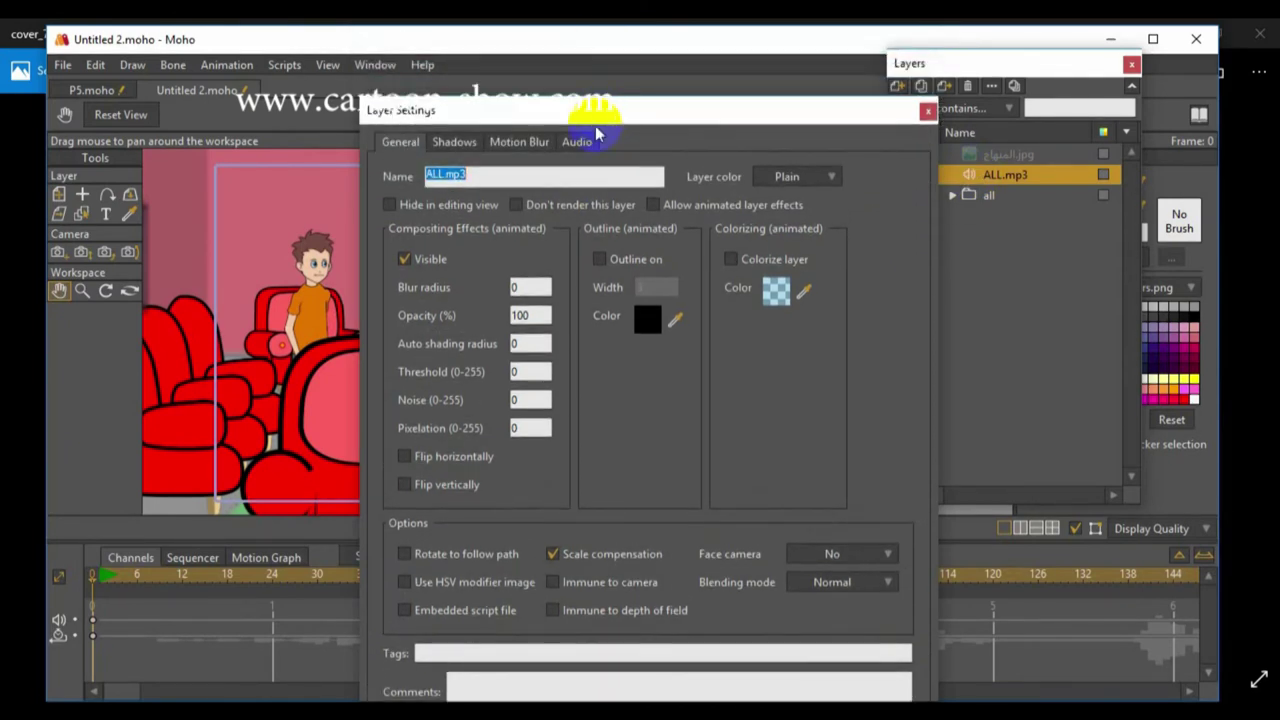
{"action": "left_click", "coordinate": [575, 143]}
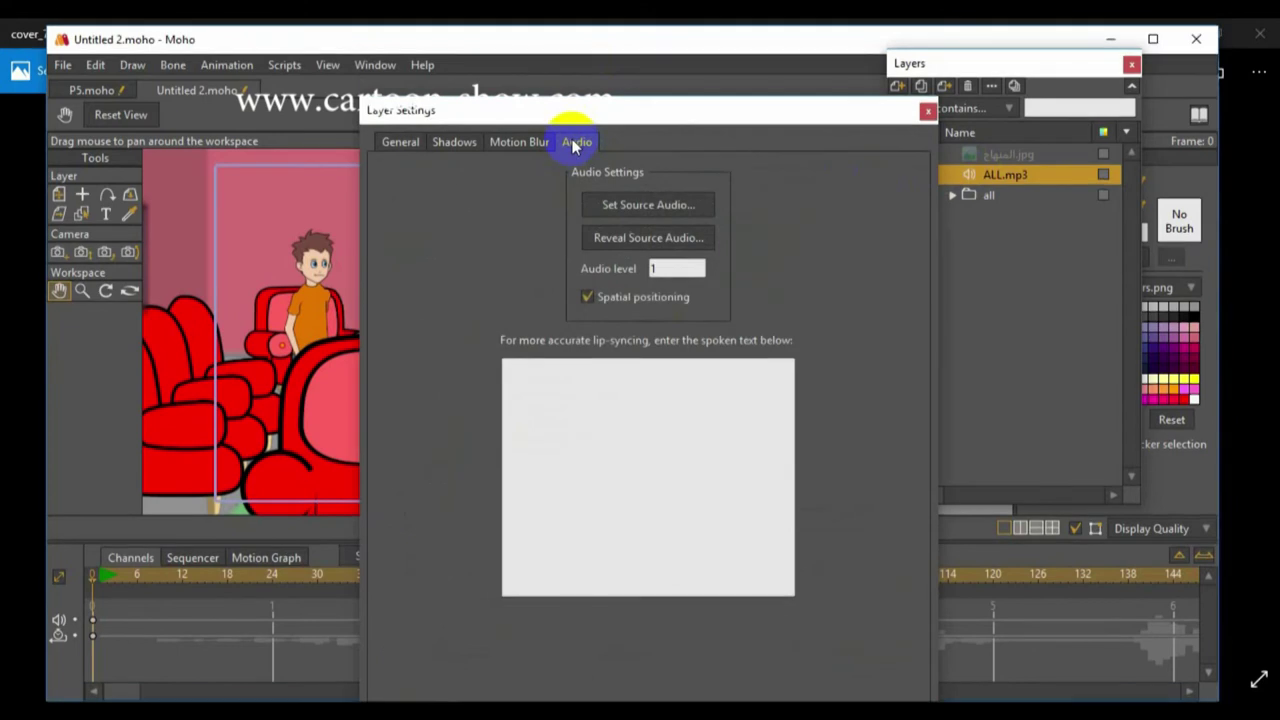
{"action": "left_click", "coordinate": [587, 297]}
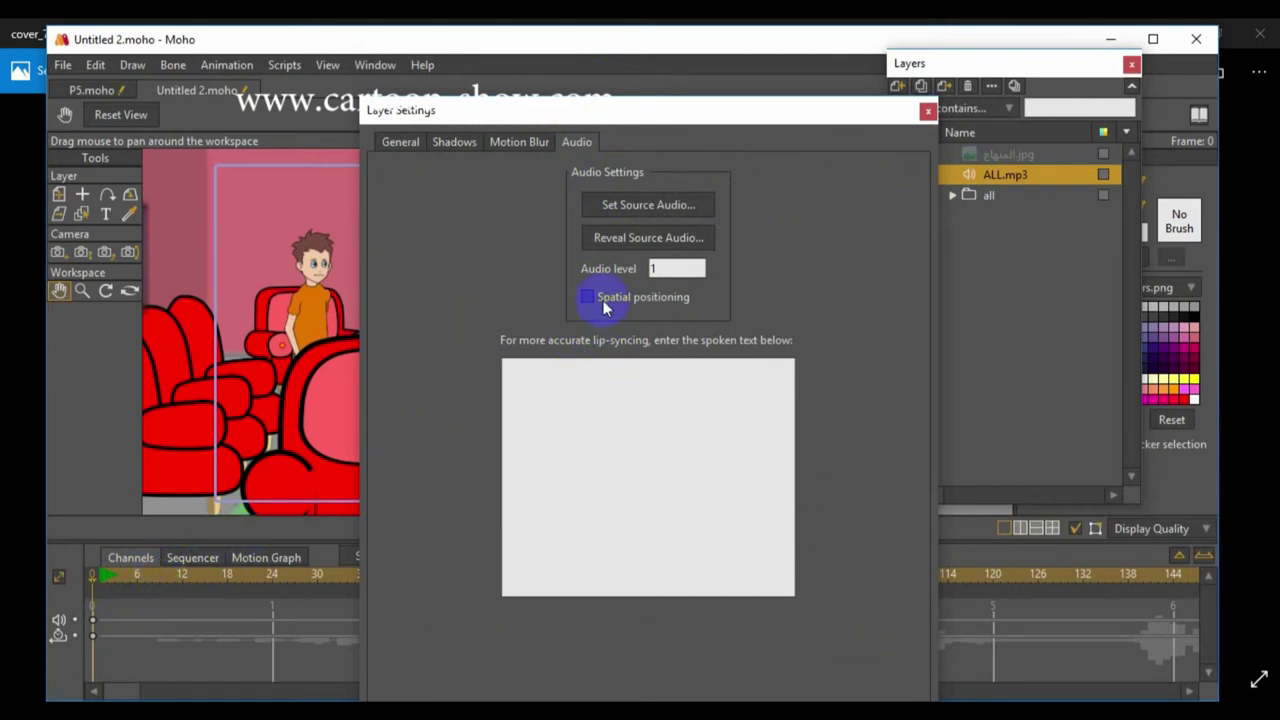
{"action": "left_click_drag", "start_coordinate": [686, 109], "coordinate": [689, 16]}
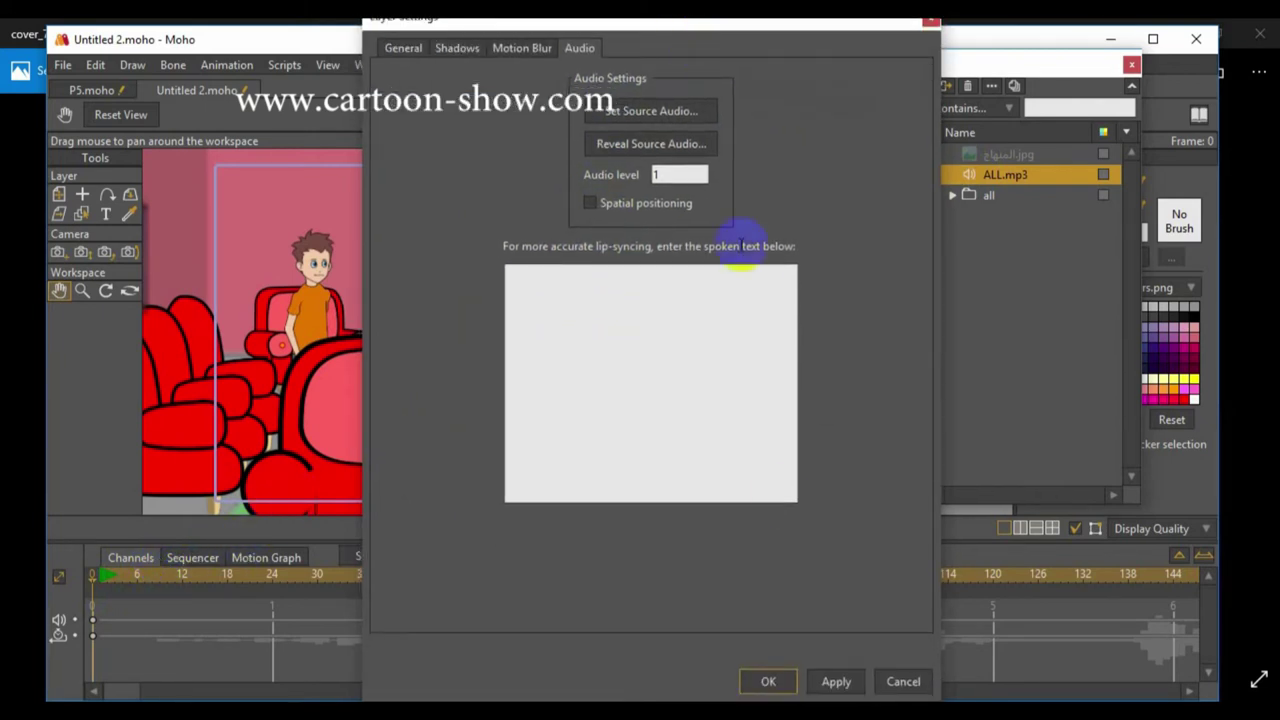
{"action": "left_click", "coordinate": [768, 680]}
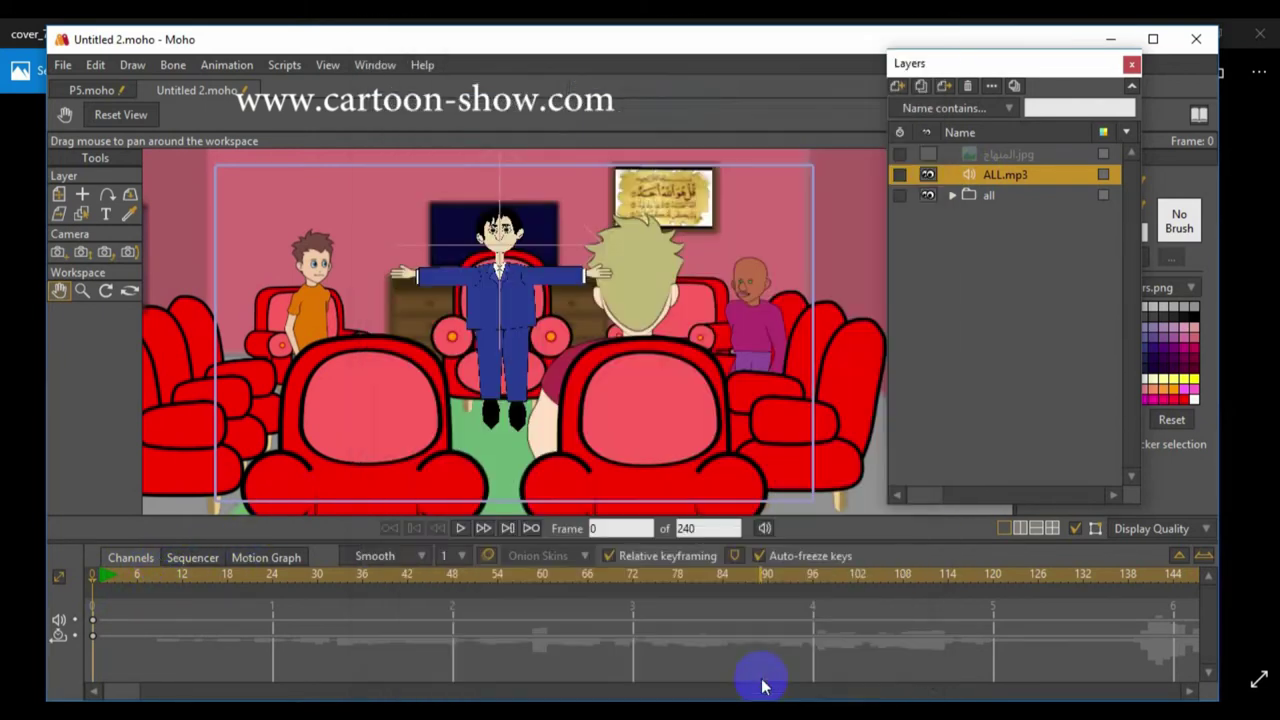
Step: Expand the all group and MAN_001, select the Mouth 2 switch layer, and move the layer list clear of the style settings
{"action": "left_click", "coordinate": [953, 196]}
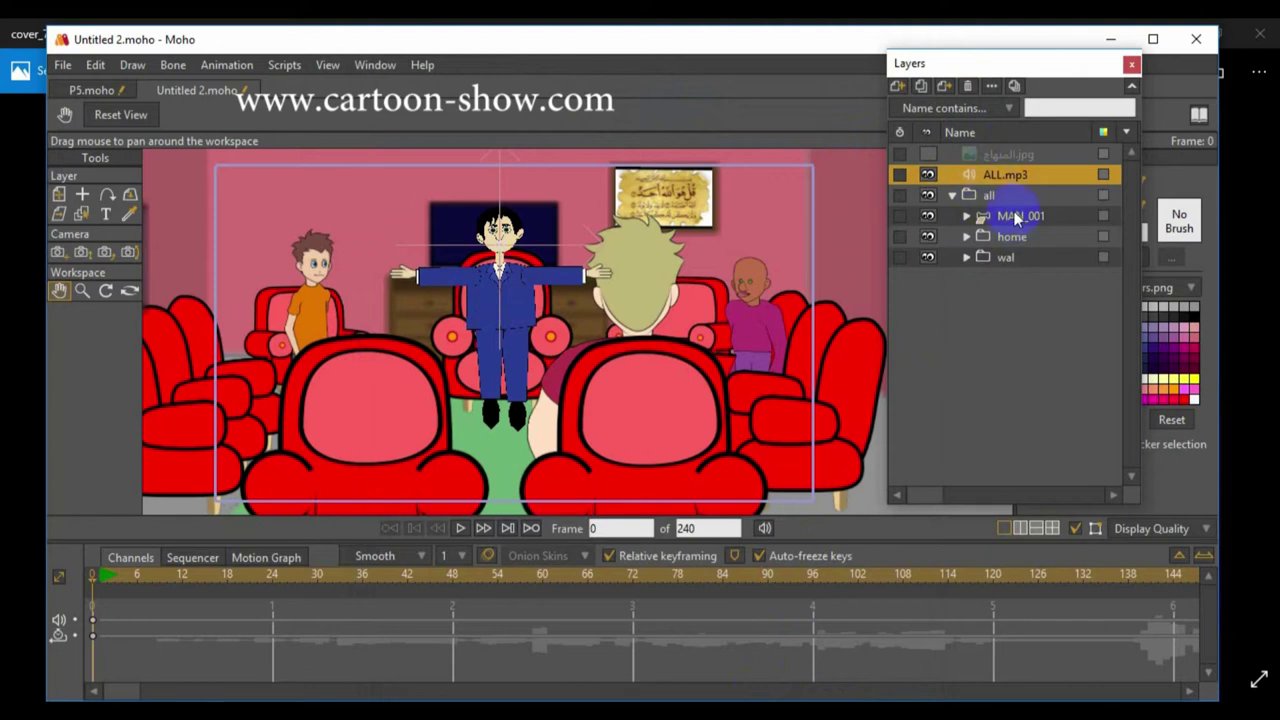
{"action": "left_click", "coordinate": [967, 217]}
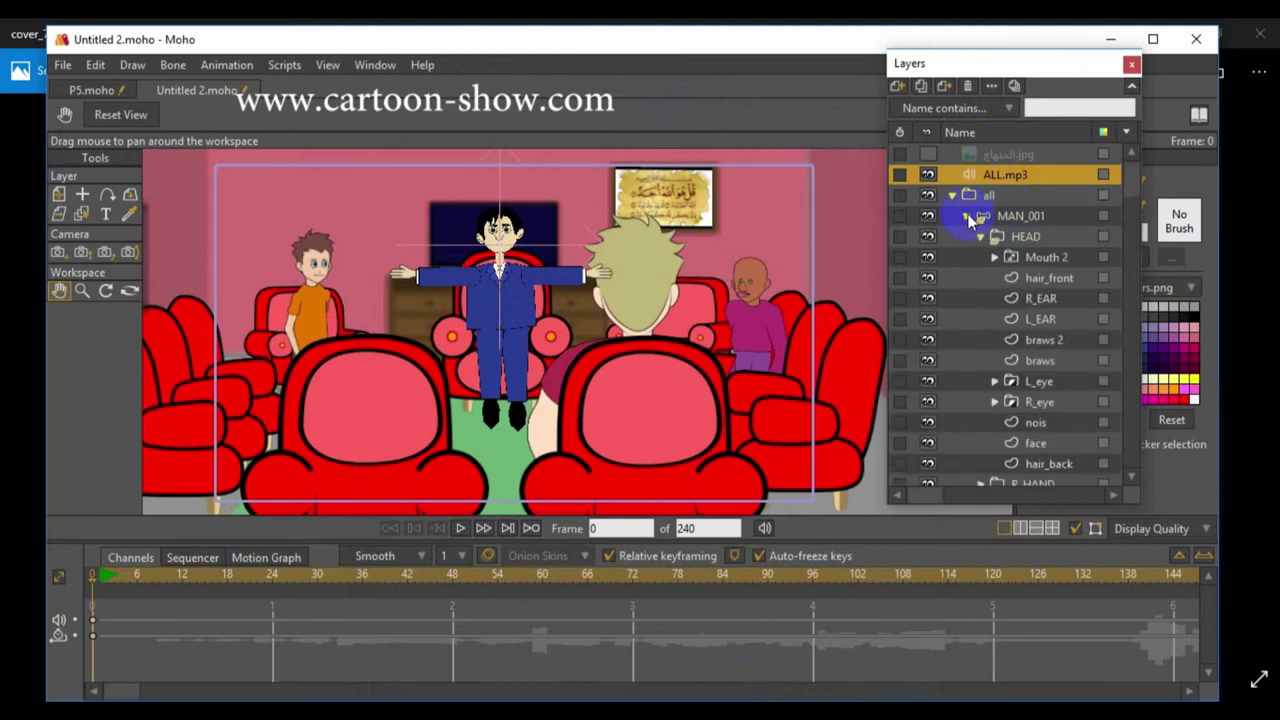
{"action": "left_click", "coordinate": [1030, 259]}
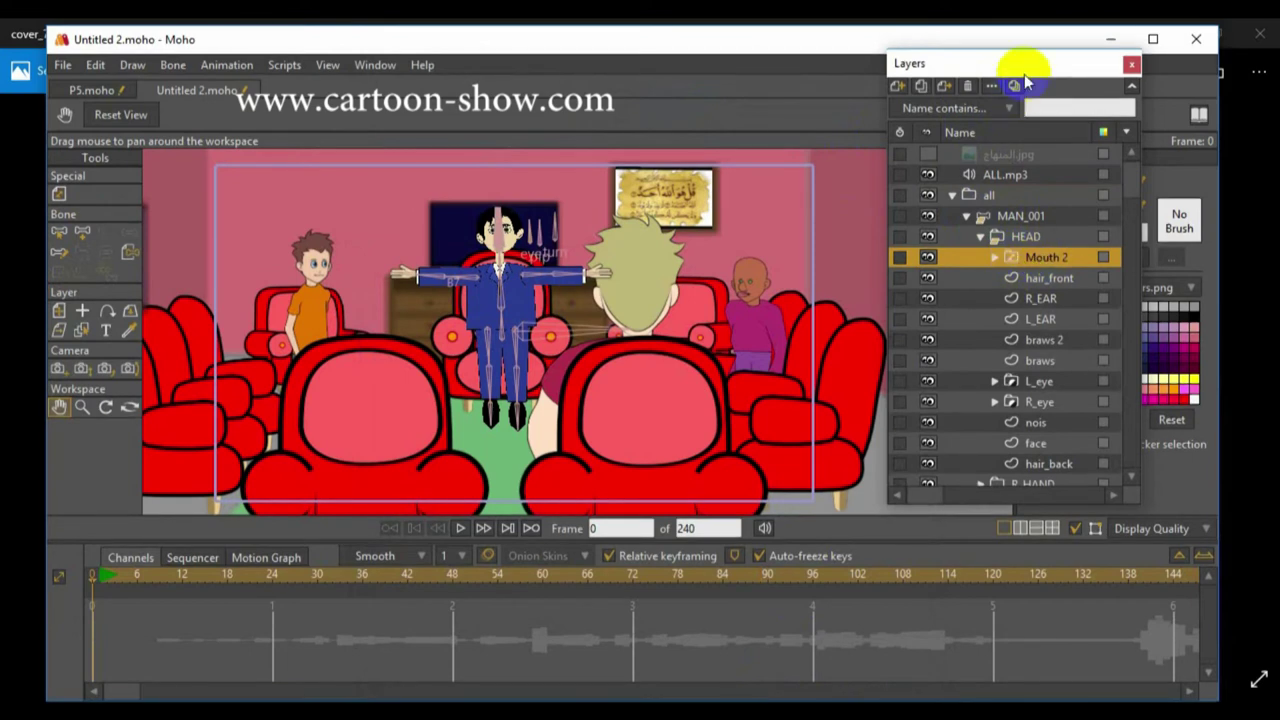
{"action": "left_click", "coordinate": [963, 72]}
{"action": "left_click_drag", "start_coordinate": [963, 72], "coordinate": [825, 91]}
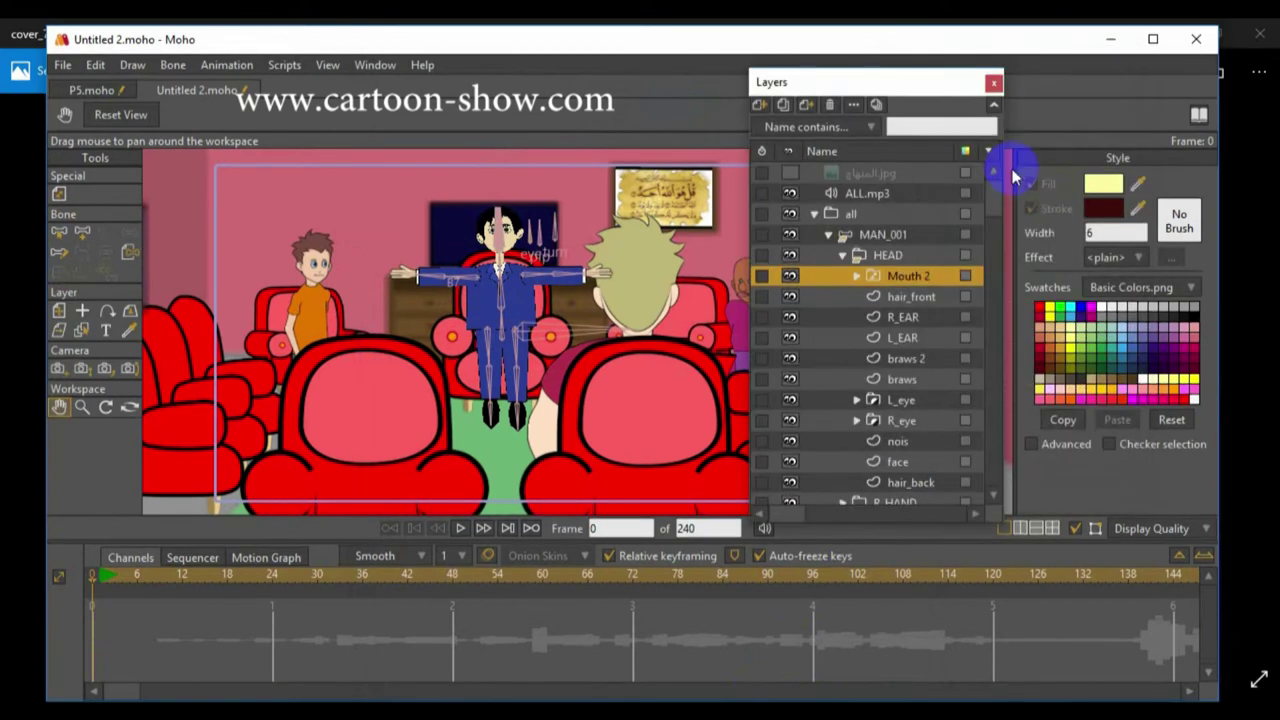
Step: Set the Mouth 2 layer's audio sync source to ALL.mp3 and enable interpolation of its sub-layers
{"action": "double_click", "coordinate": [875, 277]}
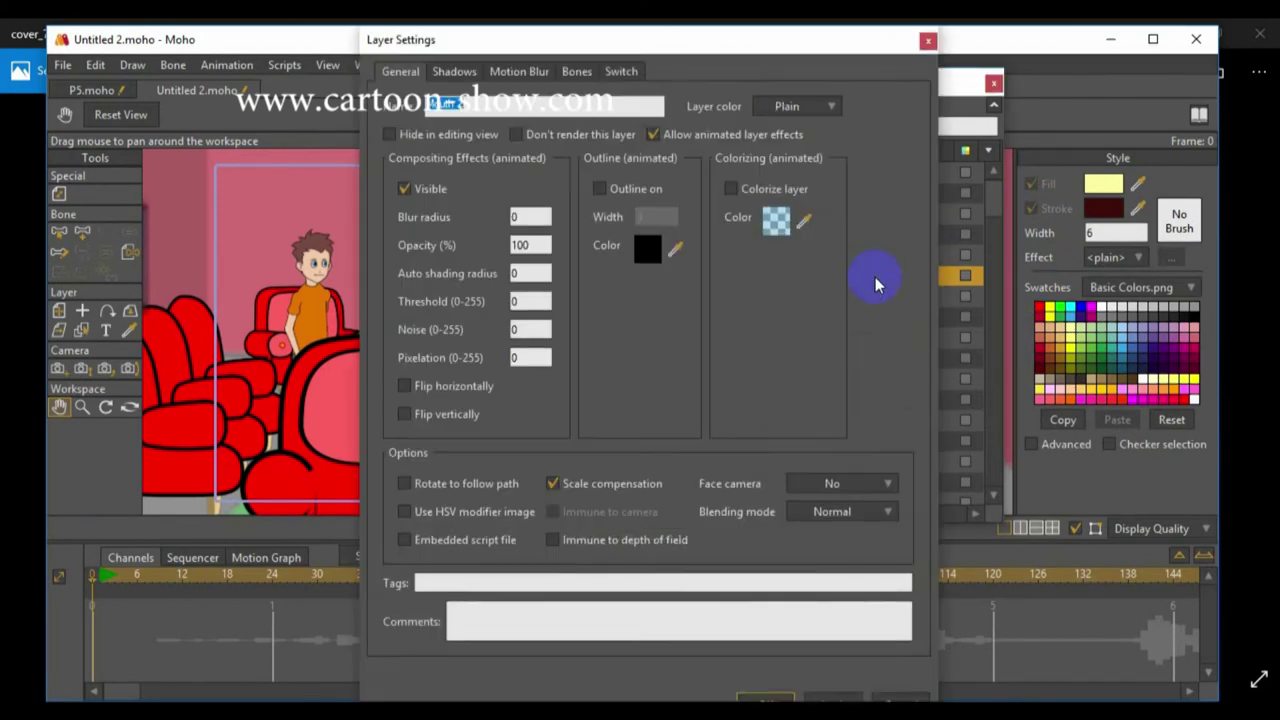
{"action": "left_click_drag", "start_coordinate": [731, 48], "coordinate": [963, 51]}
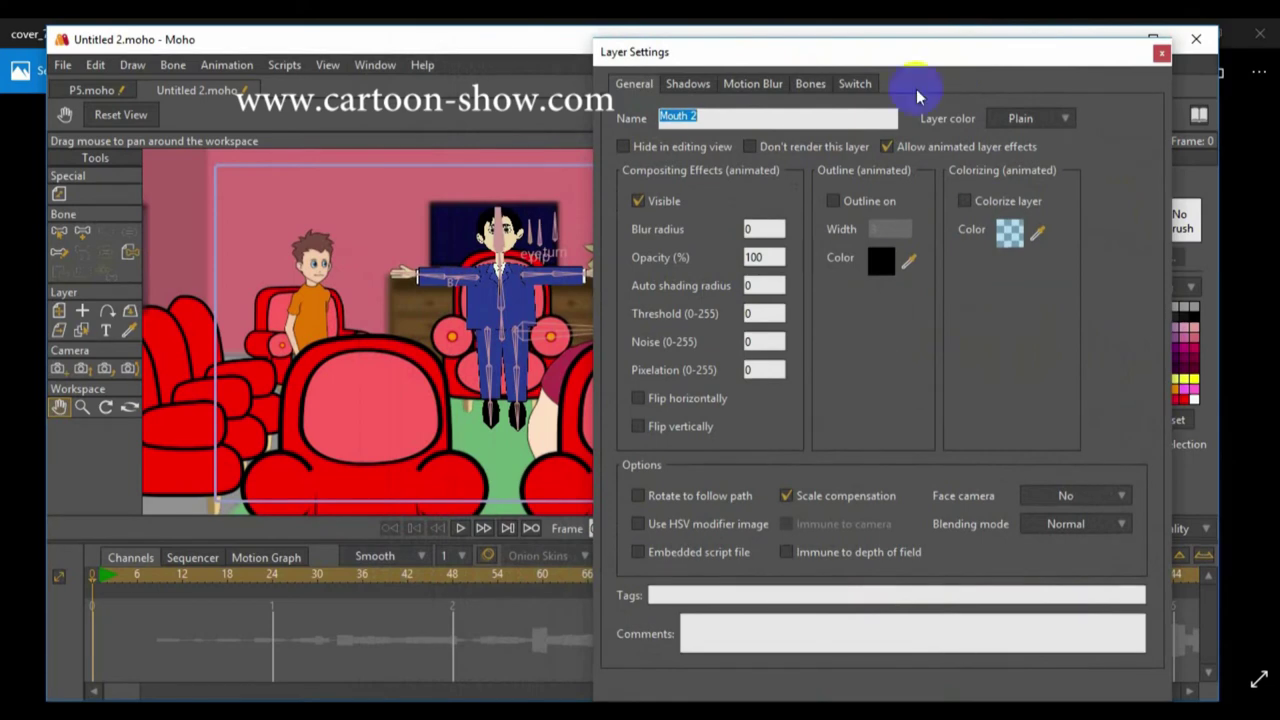
{"action": "left_click_drag", "start_coordinate": [886, 46], "coordinate": [856, 82]}
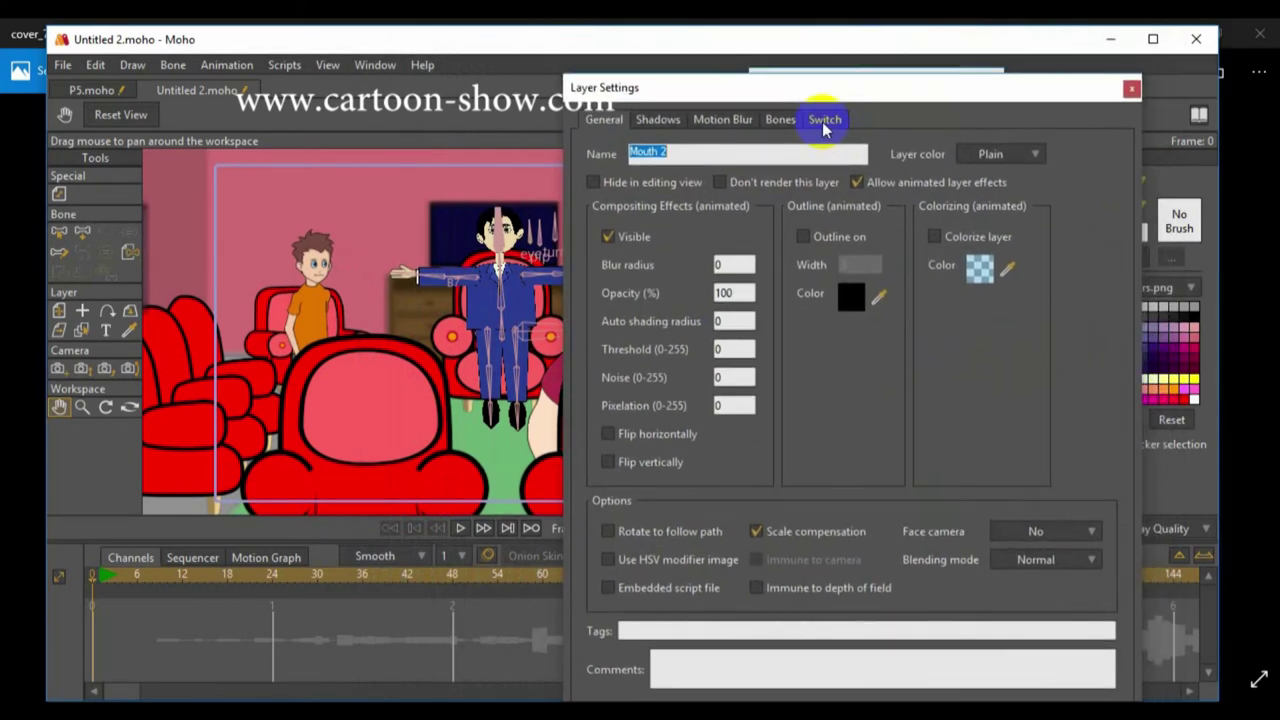
{"action": "left_click", "coordinate": [824, 120]}
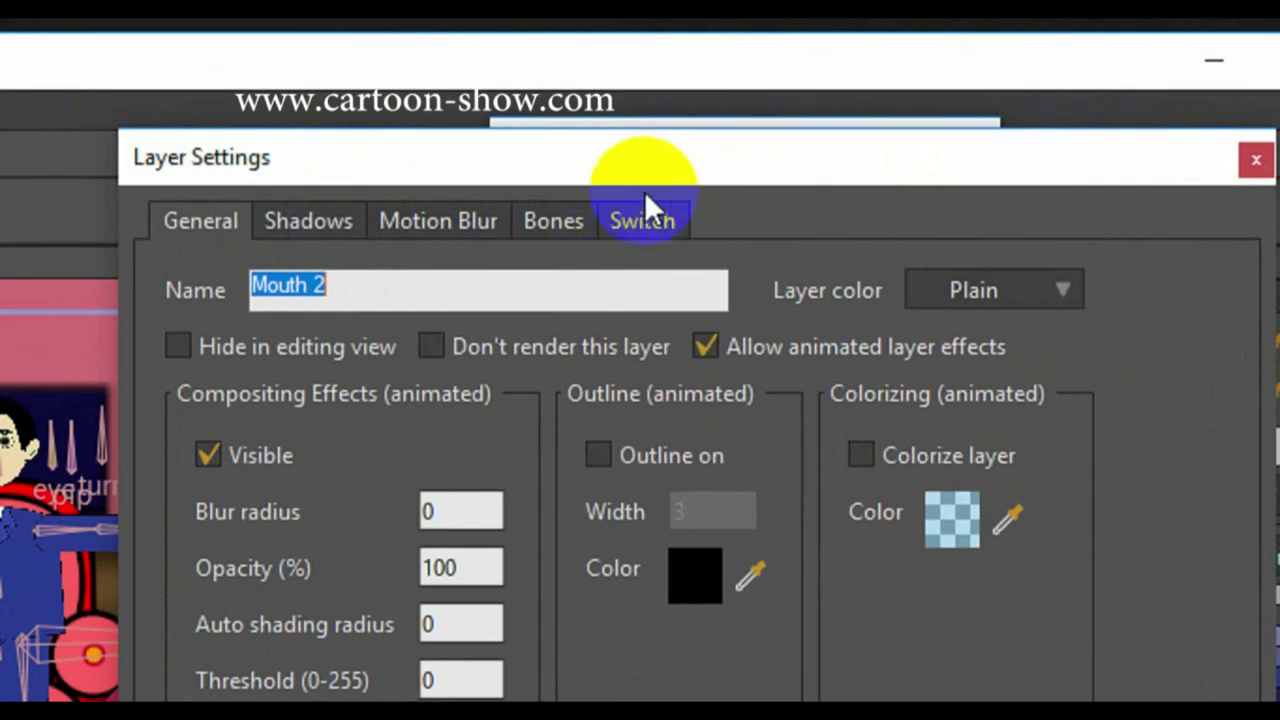
{"action": "left_click", "coordinate": [637, 215]}
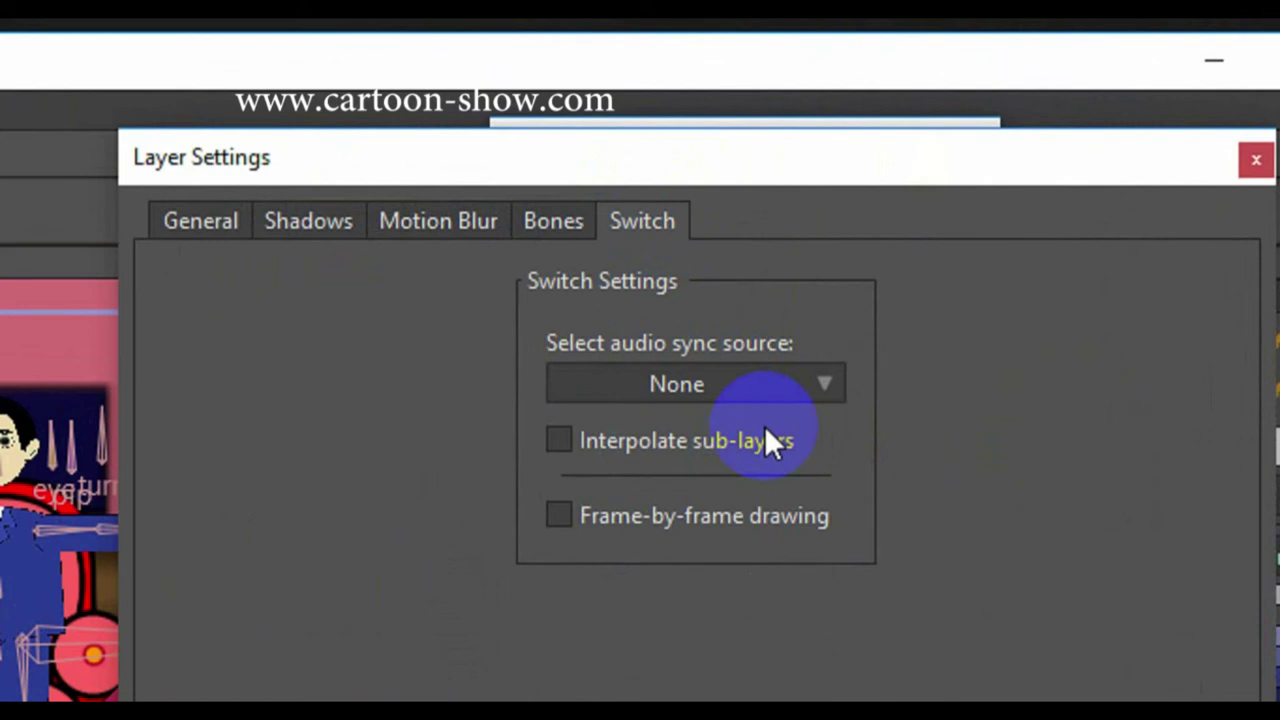
{"action": "left_click", "coordinate": [821, 382]}
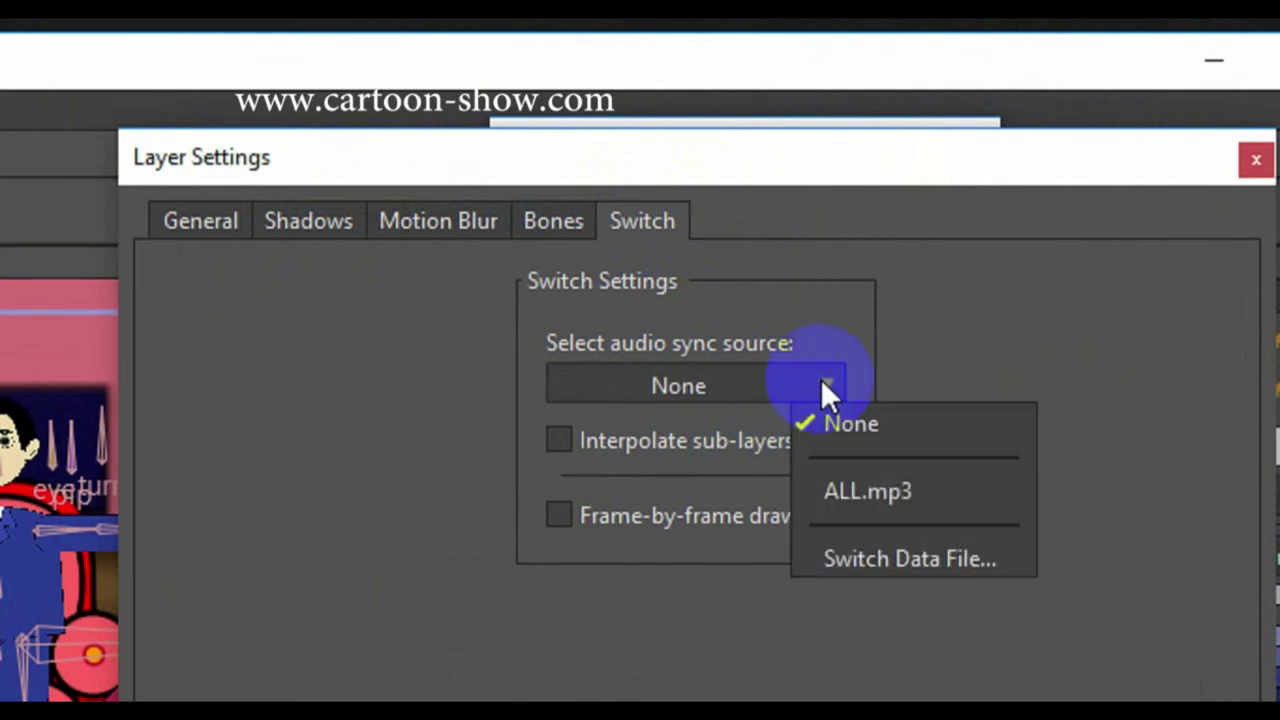
{"action": "left_click", "coordinate": [867, 482]}
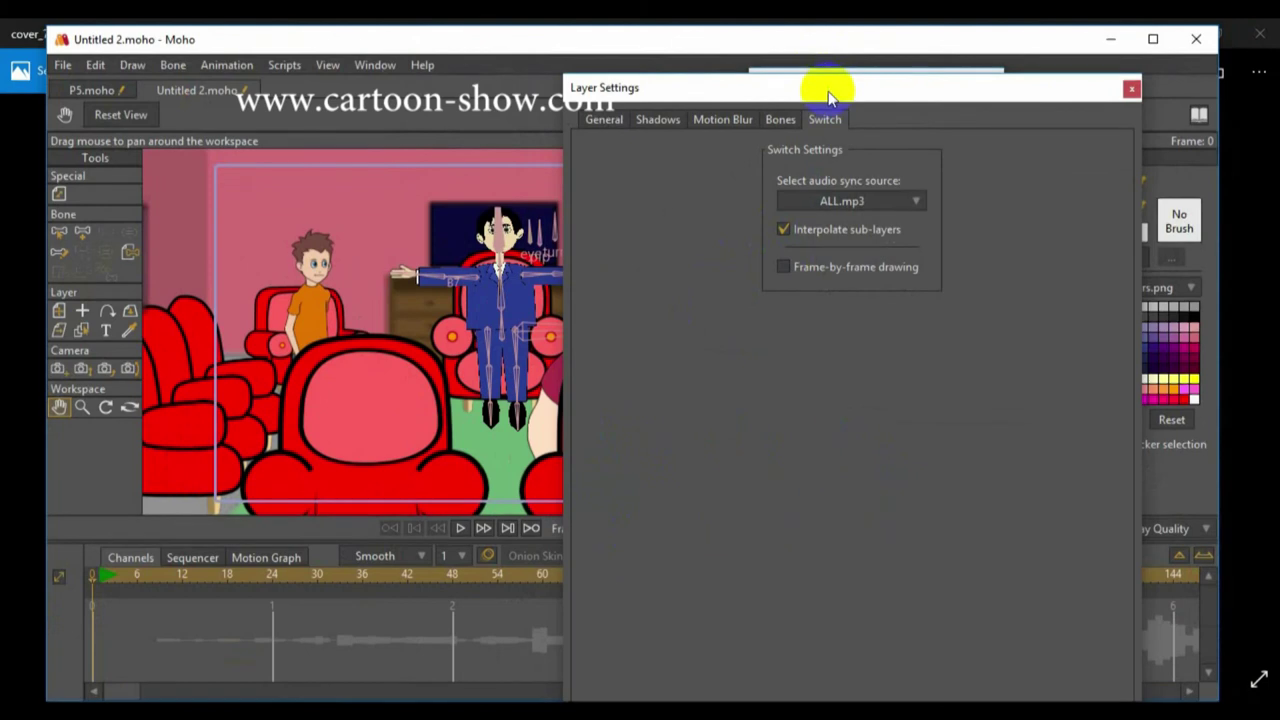
{"action": "left_click_drag", "start_coordinate": [642, 153], "coordinate": [606, 32]}
{"action": "left_click_drag", "start_coordinate": [805, 27], "coordinate": [798, 24]}
{"action": "left_click", "coordinate": [938, 680]}
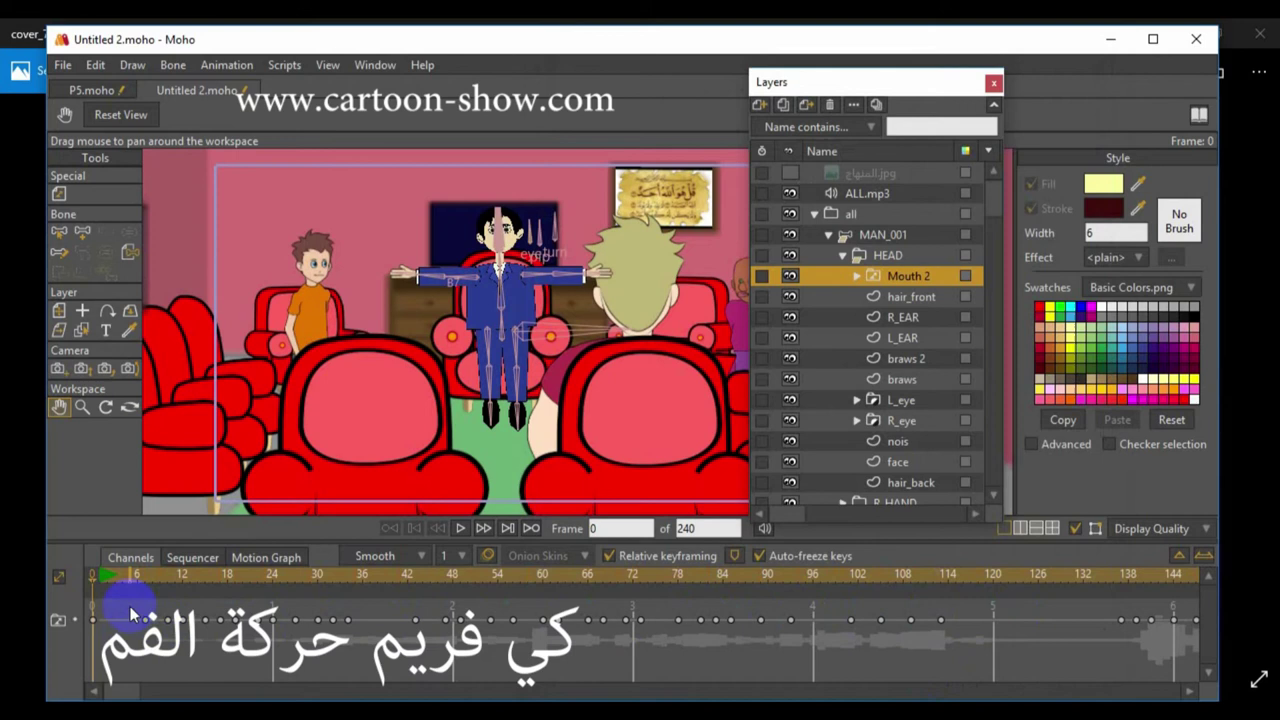
Step: Select the Mouth 2 keyframes within the first five seconds and hide the bone overlay on the suited man at frame 1
{"action": "left_click_drag", "start_coordinate": [132, 620], "coordinate": [975, 650]}
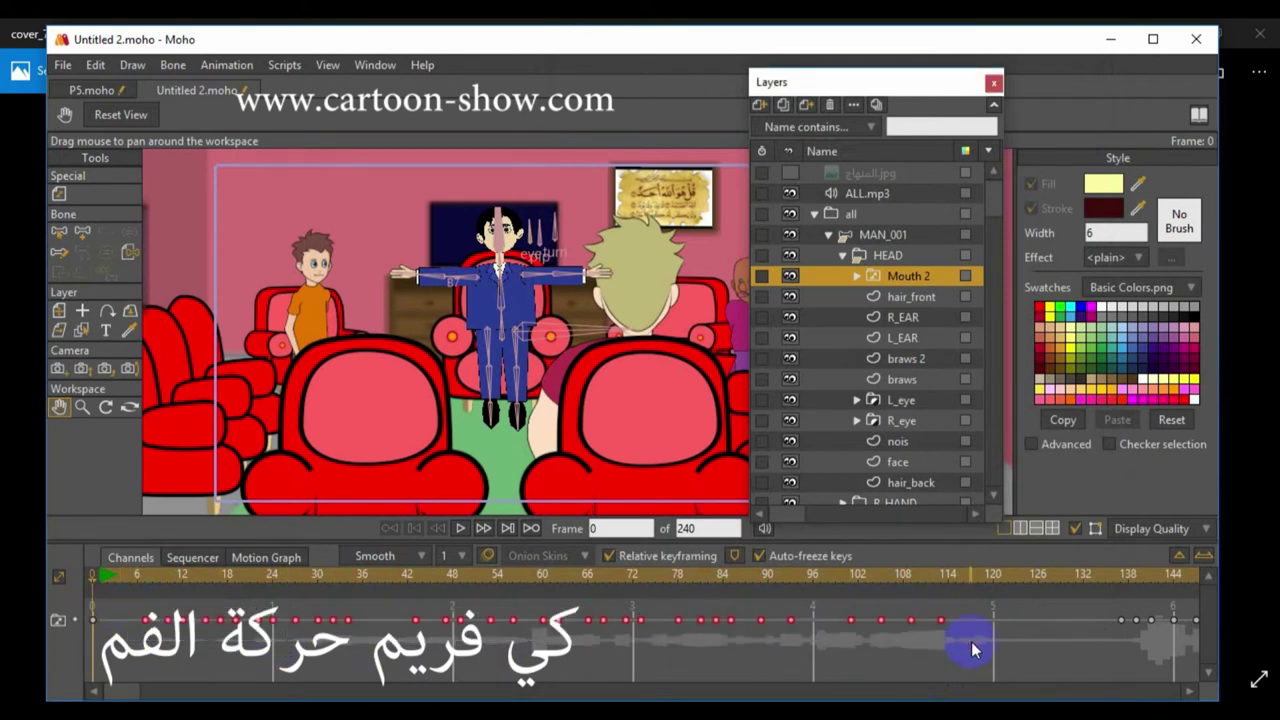
{"action": "left_click", "coordinate": [98, 576]}
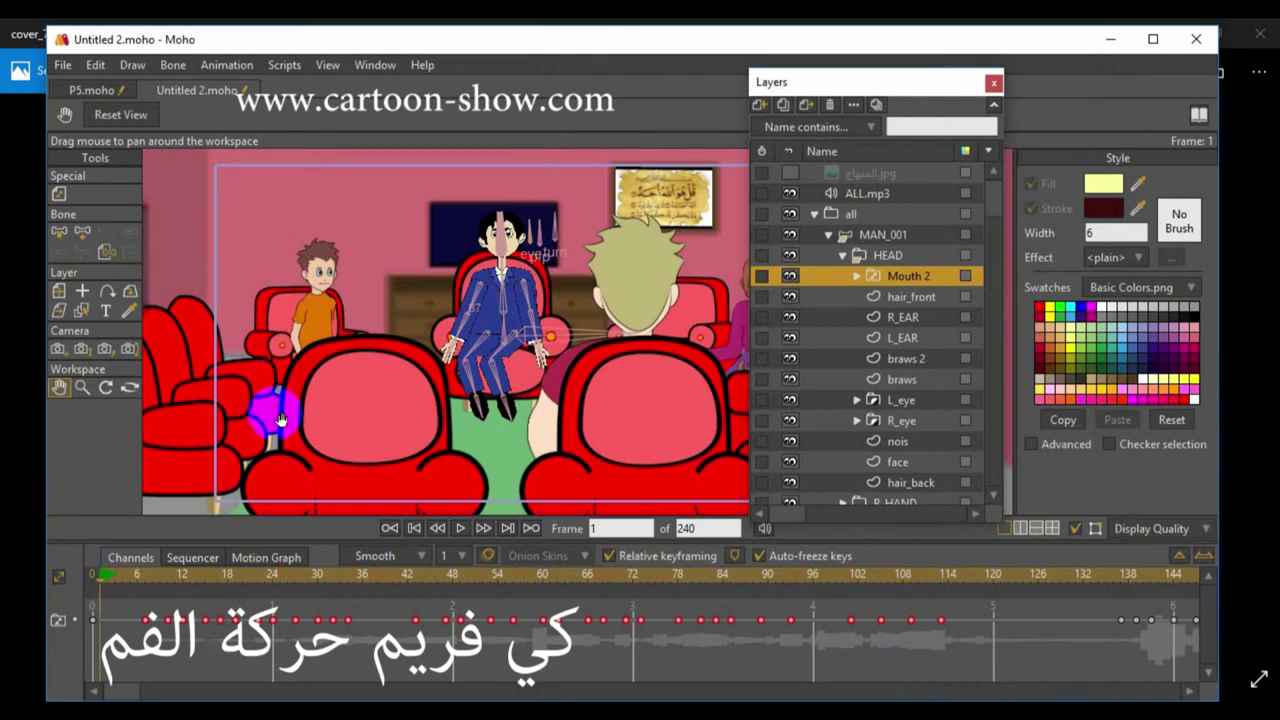
{"action": "scroll", "coordinate": [265, 390], "scroll_direction": "up", "scroll_amount": 3}
{"action": "left_click", "coordinate": [52, 392]}
{"action": "left_click", "coordinate": [337, 342]}
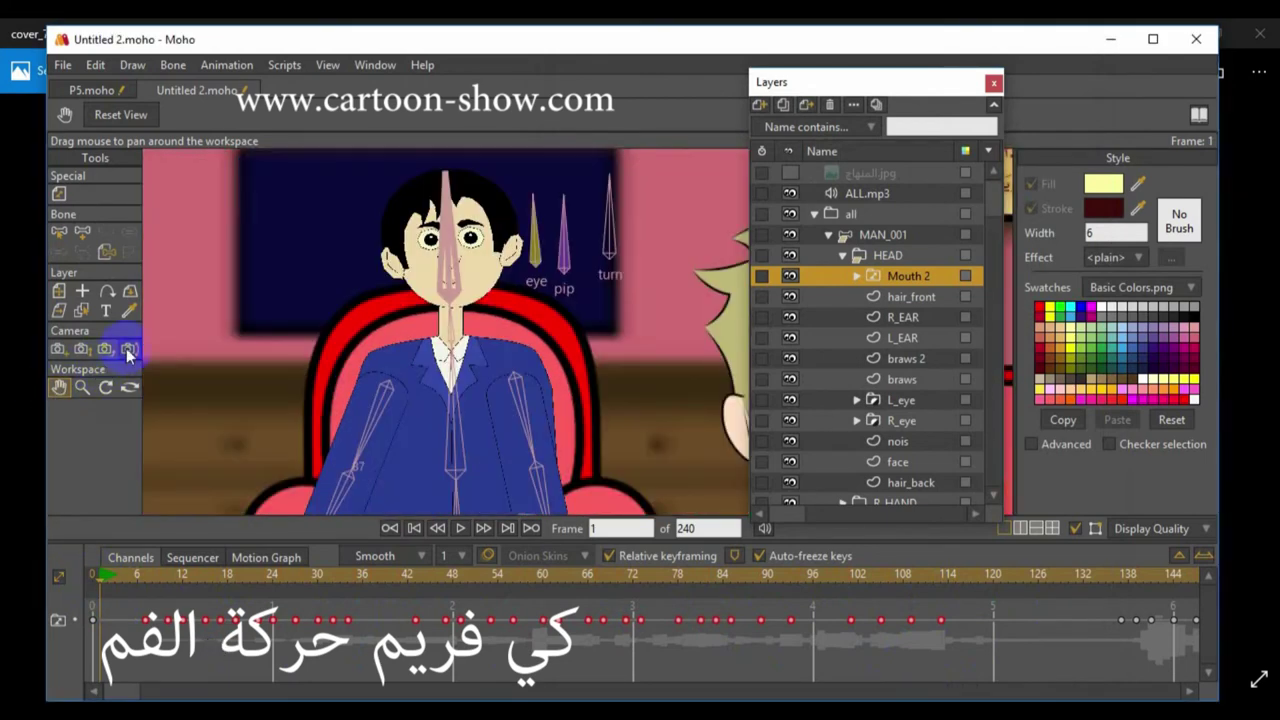
{"action": "left_click", "coordinate": [298, 288]}
{"action": "left_click_drag", "start_coordinate": [302, 291], "coordinate": [333, 366]}
{"action": "scroll", "coordinate": [337, 363], "scroll_direction": "up", "scroll_amount": 2}
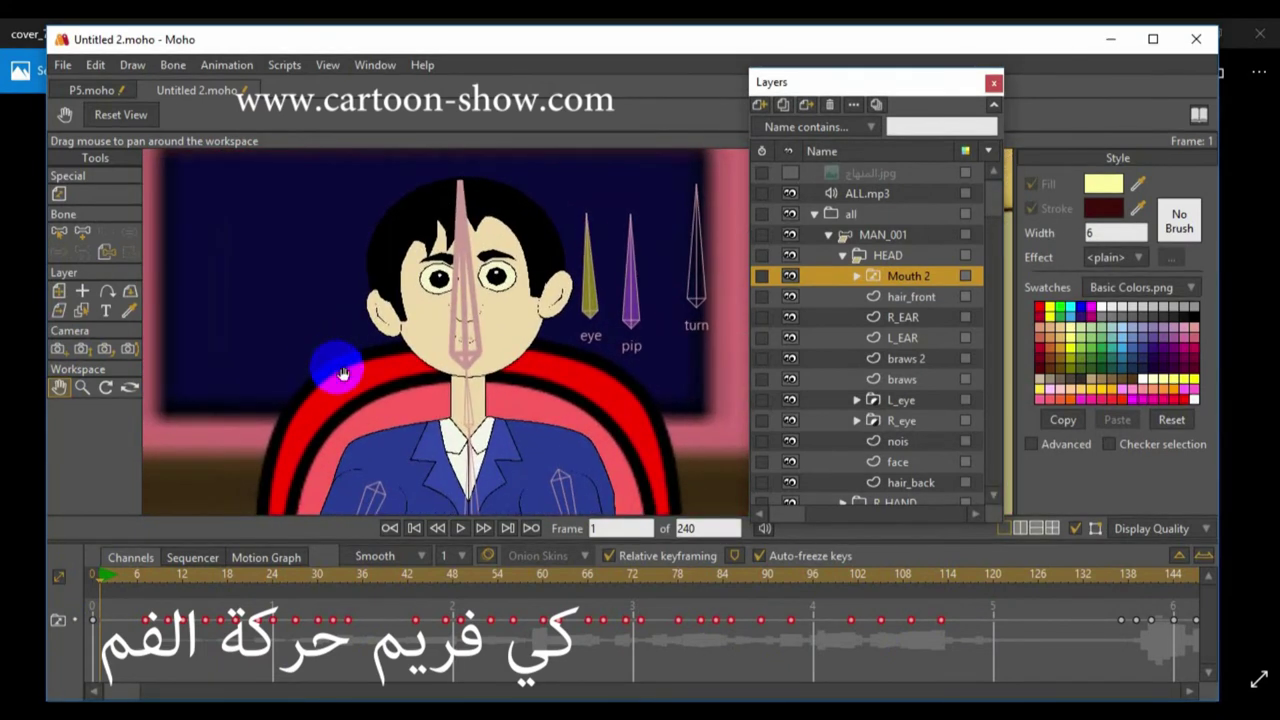
{"action": "left_click", "coordinate": [1075, 530]}
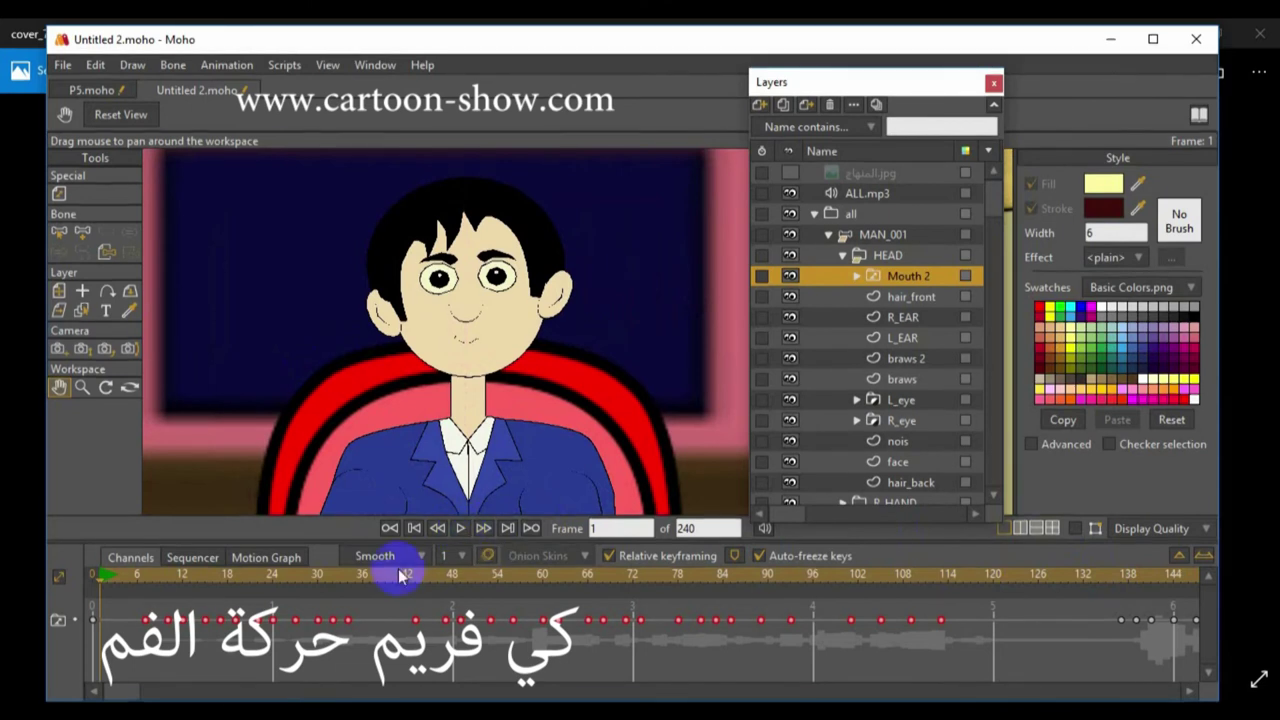
Step: Play the suited man's lip-sync animation, stop it, and move to frame 7 to inspect the mouth keyframes
{"action": "left_click", "coordinate": [459, 530]}
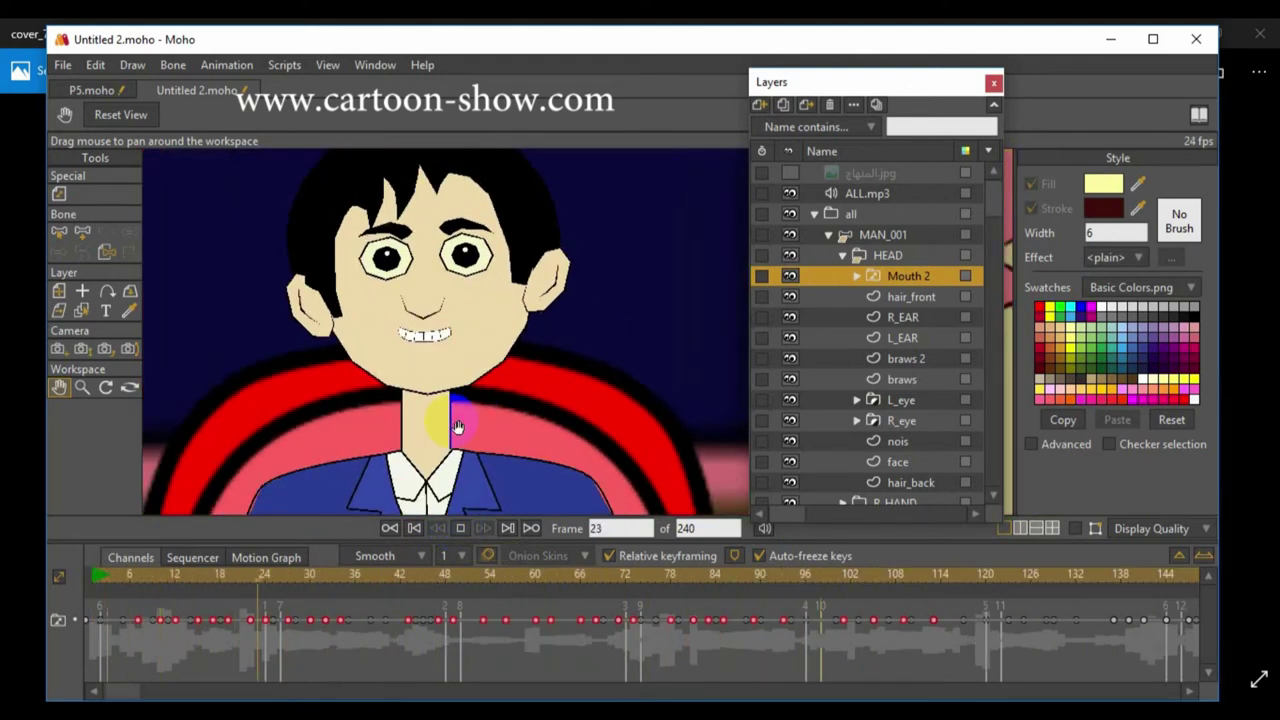
{"action": "left_click", "coordinate": [459, 530]}
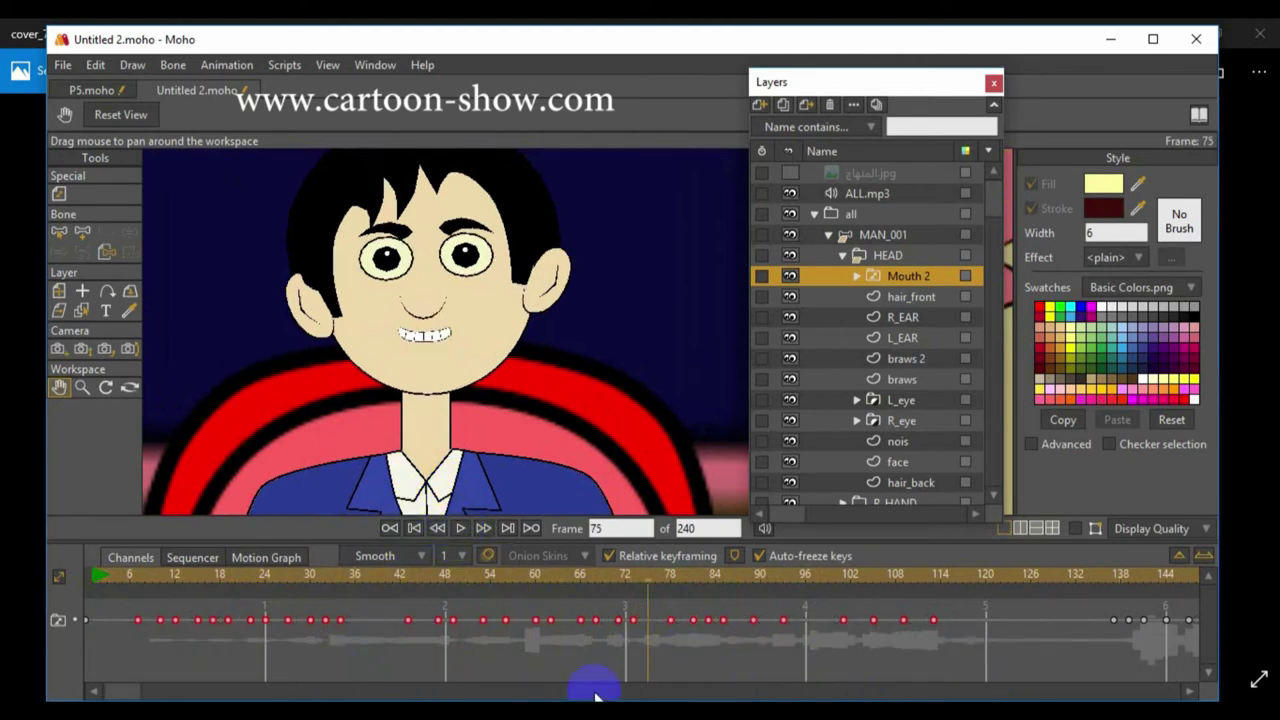
{"action": "left_click_drag", "start_coordinate": [145, 689], "coordinate": [106, 693]}
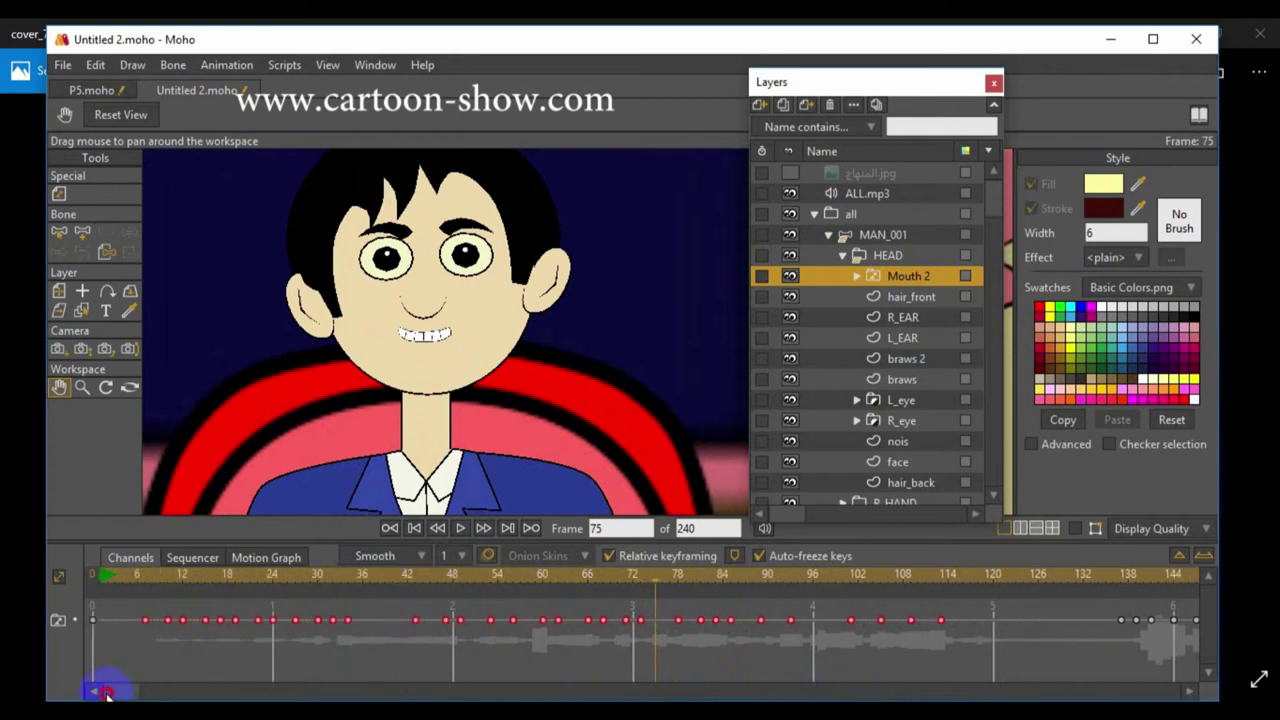
{"action": "left_click_drag", "start_coordinate": [131, 578], "coordinate": [143, 640]}
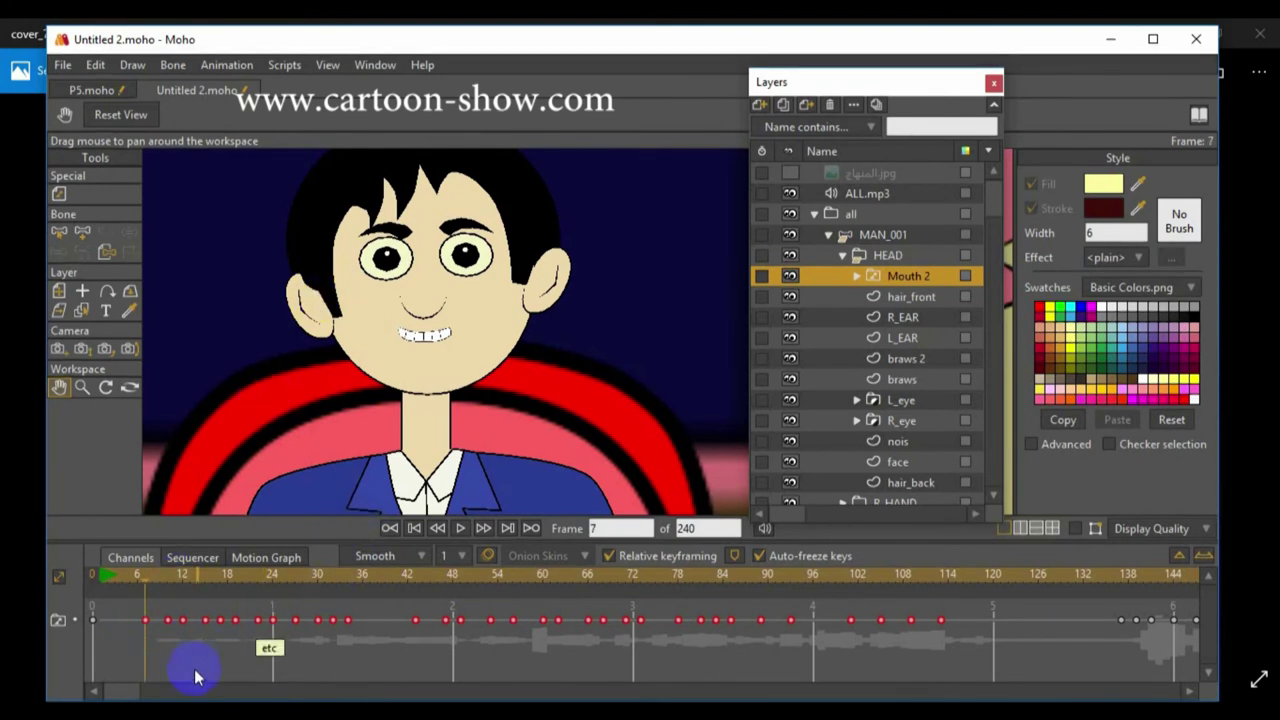
Step: Move to frame 6, open the switch selection for the Mouth 2 layer, and place its preview clear of the suited man
{"action": "left_click", "coordinate": [128, 584]}
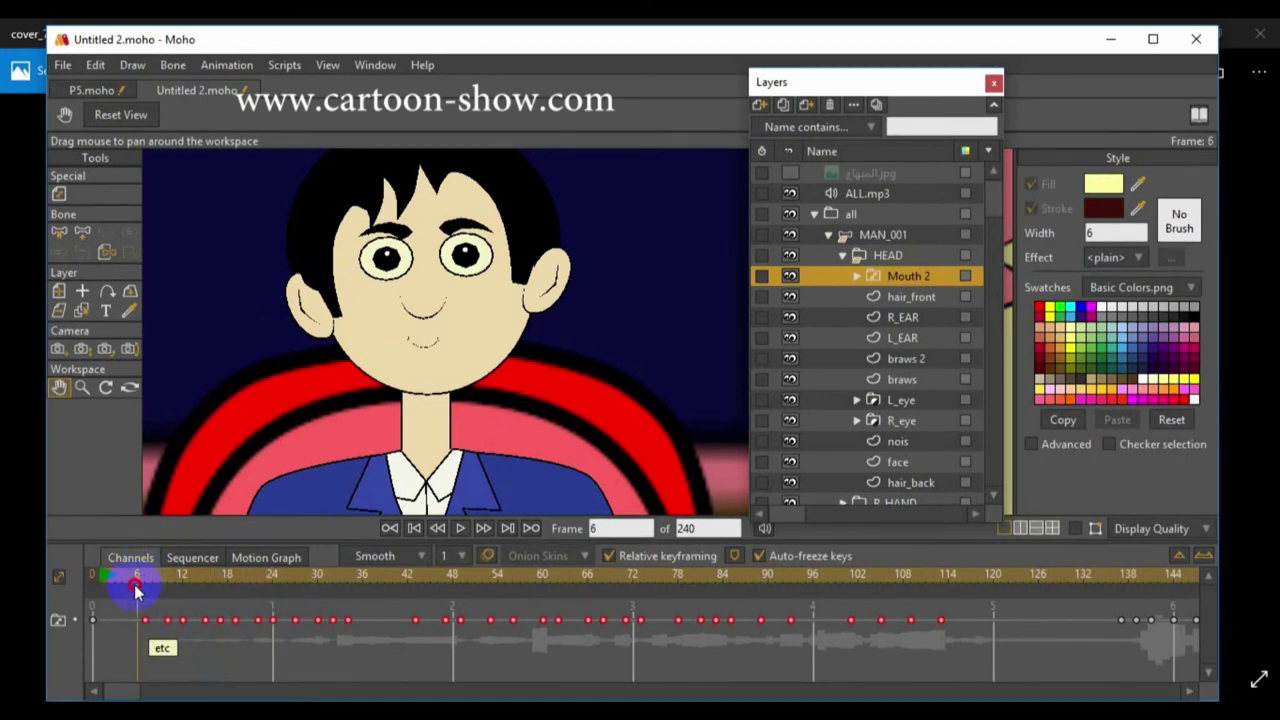
{"action": "left_click_drag", "start_coordinate": [128, 586], "coordinate": [137, 588]}
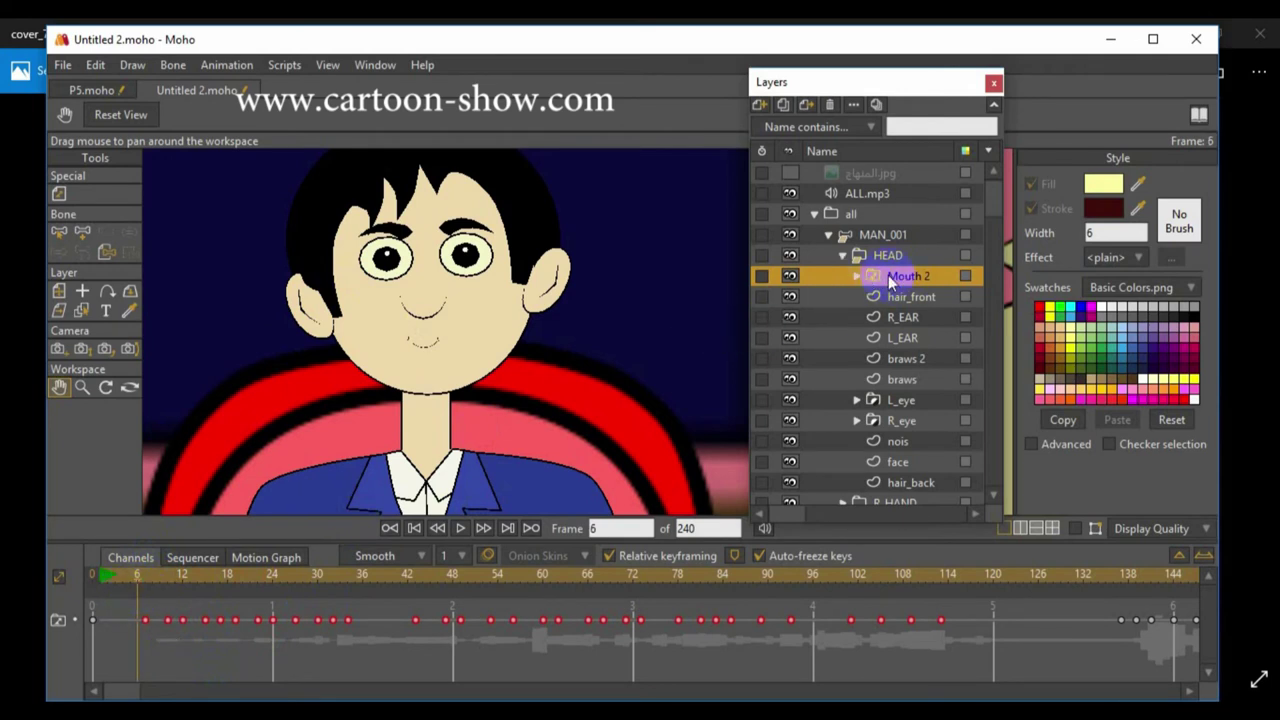
{"action": "left_click", "coordinate": [373, 65]}
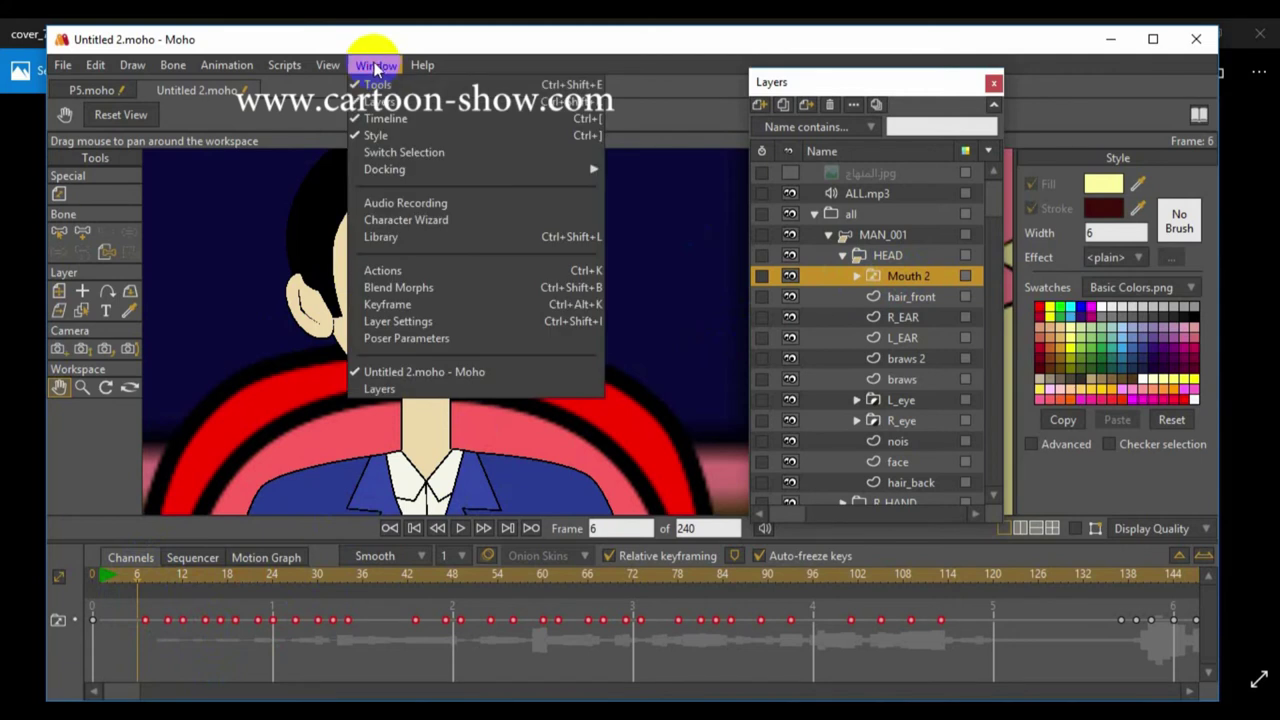
{"action": "left_click", "coordinate": [402, 153]}
{"action": "left_click_drag", "start_coordinate": [227, 128], "coordinate": [1089, 59]}
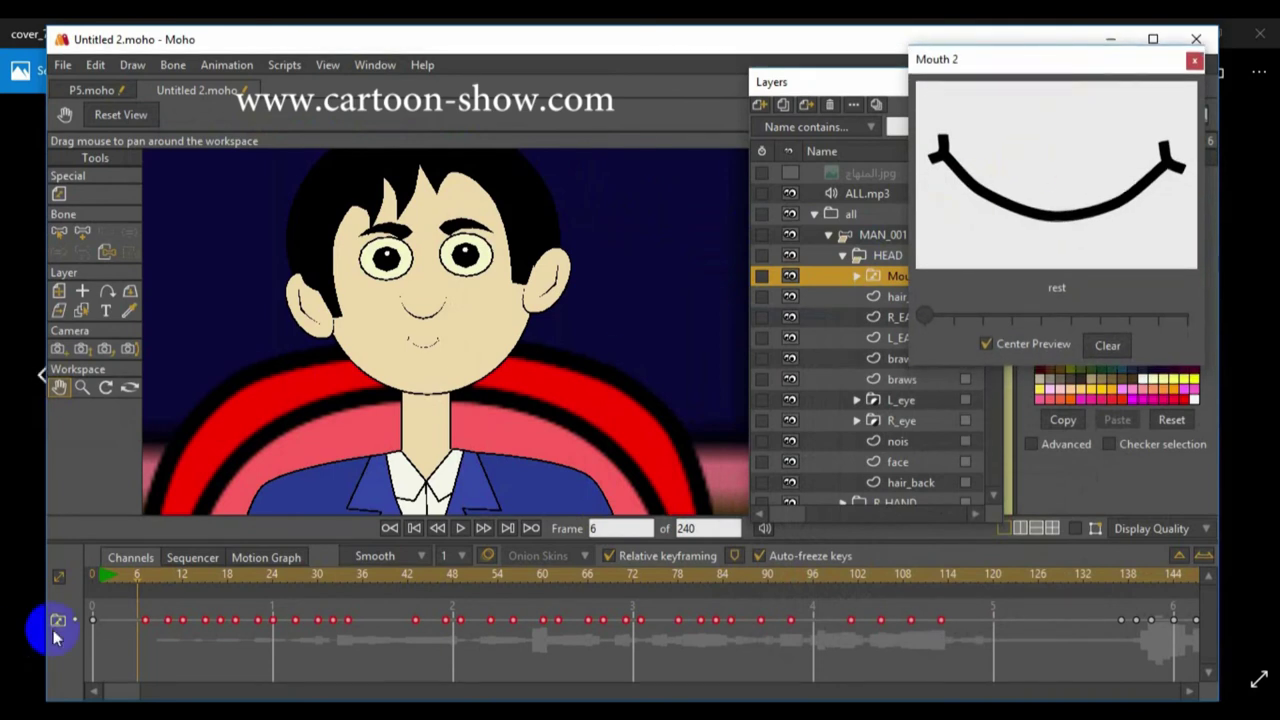
Step: Scrub and play through frames 6 to 19 to compare the mouth shapes, moving the Mouth 2 preview closer to the suited man's face
{"action": "left_click", "coordinate": [159, 578]}
{"action": "left_click_drag", "start_coordinate": [164, 583], "coordinate": [198, 586]}
{"action": "mouse_move", "coordinate": [162, 584]}
{"action": "left_mouse_down"}
{"action": "mouse_move", "coordinate": [189, 582]}
{"action": "mouse_move", "coordinate": [137, 574]}
{"action": "mouse_move", "coordinate": [168, 582]}
{"action": "left_mouse_up"}
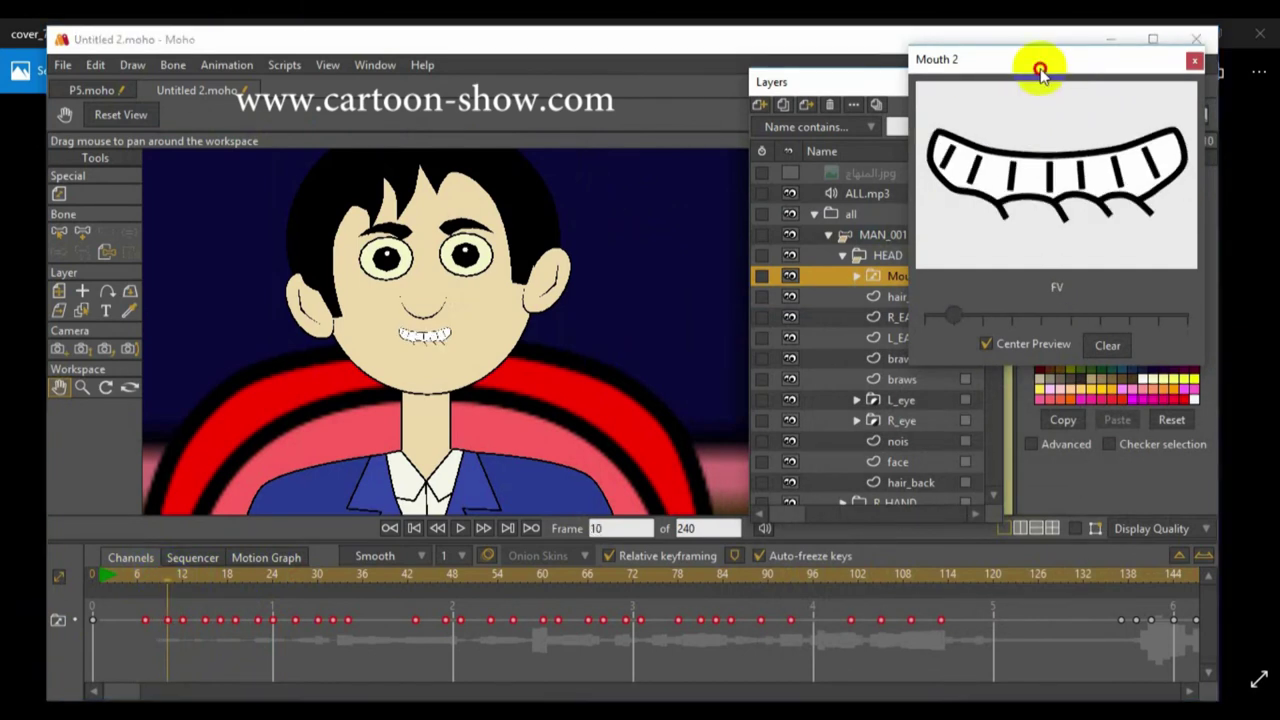
{"action": "left_click_drag", "start_coordinate": [1037, 63], "coordinate": [812, 91]}
{"action": "left_click_drag", "start_coordinate": [166, 590], "coordinate": [240, 590]}
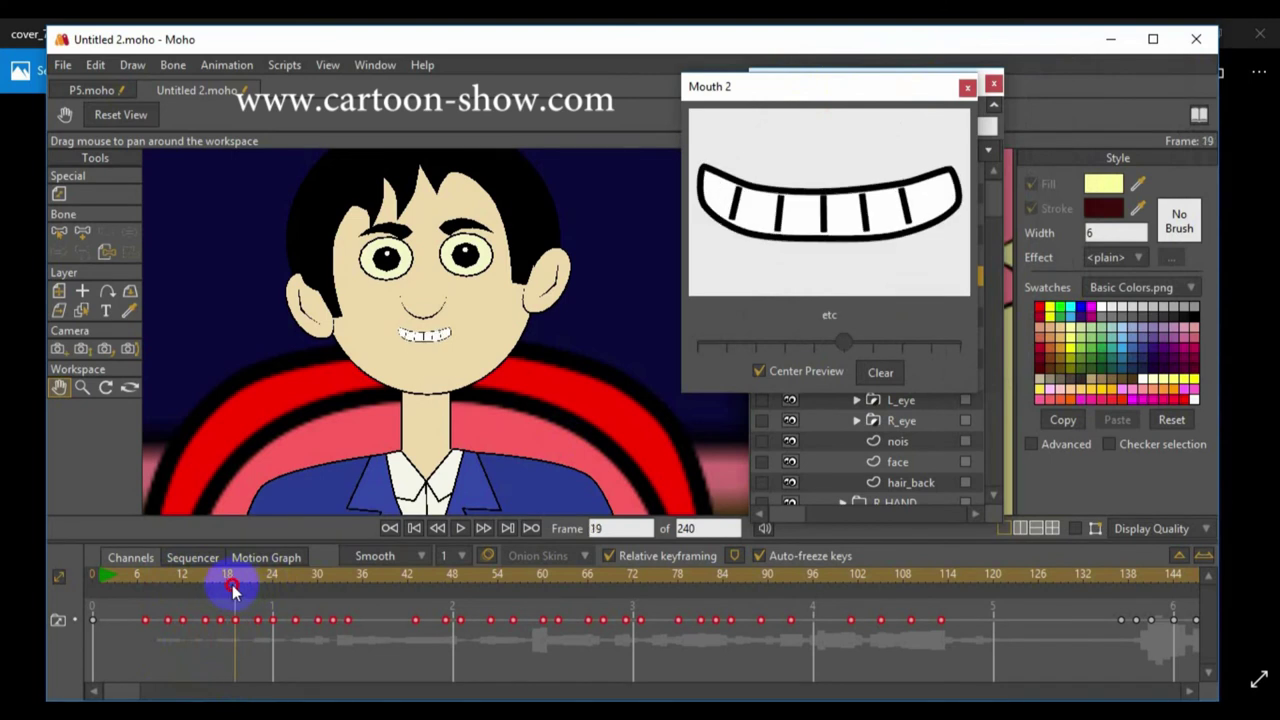
{"action": "left_click_drag", "start_coordinate": [232, 590], "coordinate": [178, 588]}
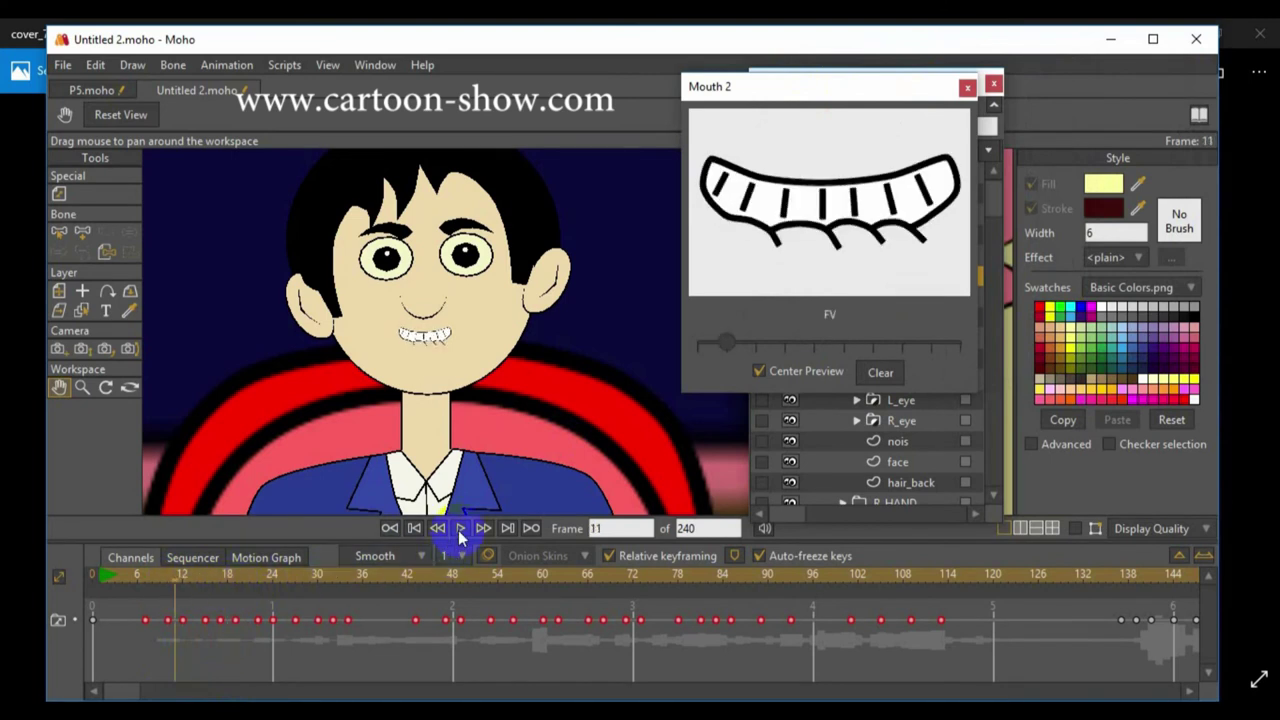
{"action": "left_click", "coordinate": [460, 529]}
{"action": "left_click", "coordinate": [203, 581]}
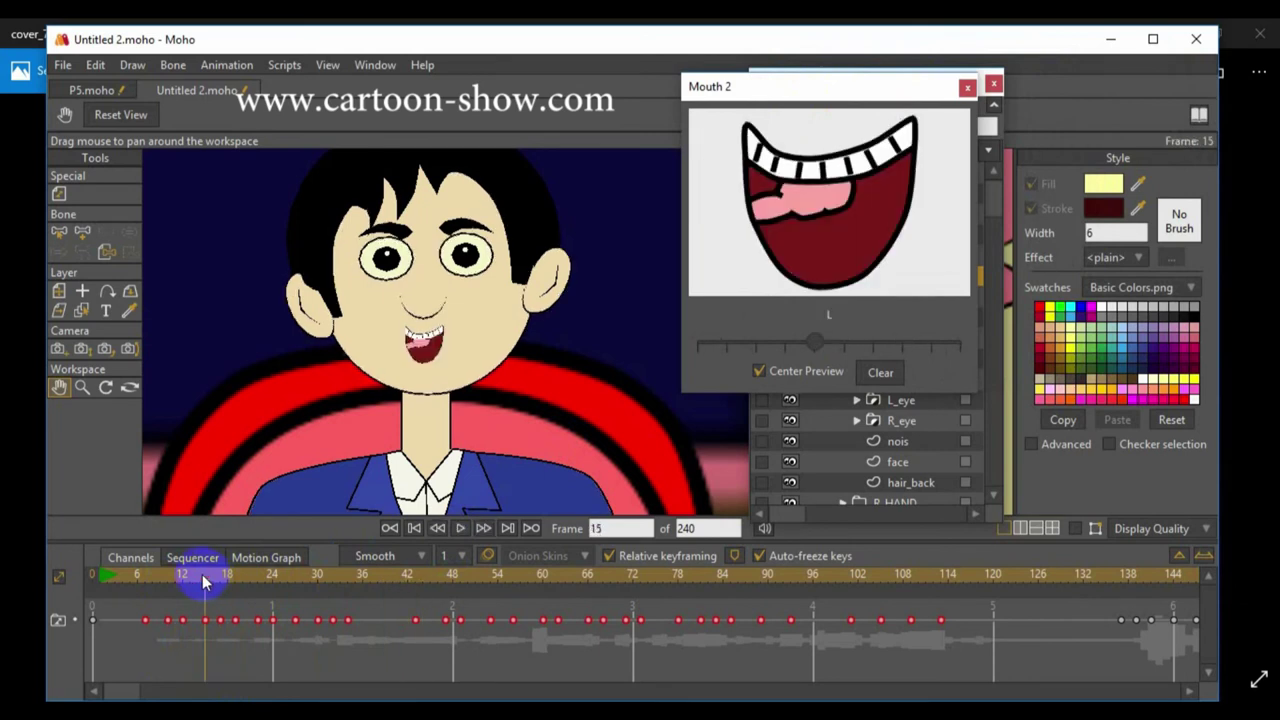
Step: Change the suited man's mouth shape at frame 17 to MBP
{"action": "left_click_drag", "start_coordinate": [203, 574], "coordinate": [223, 580]}
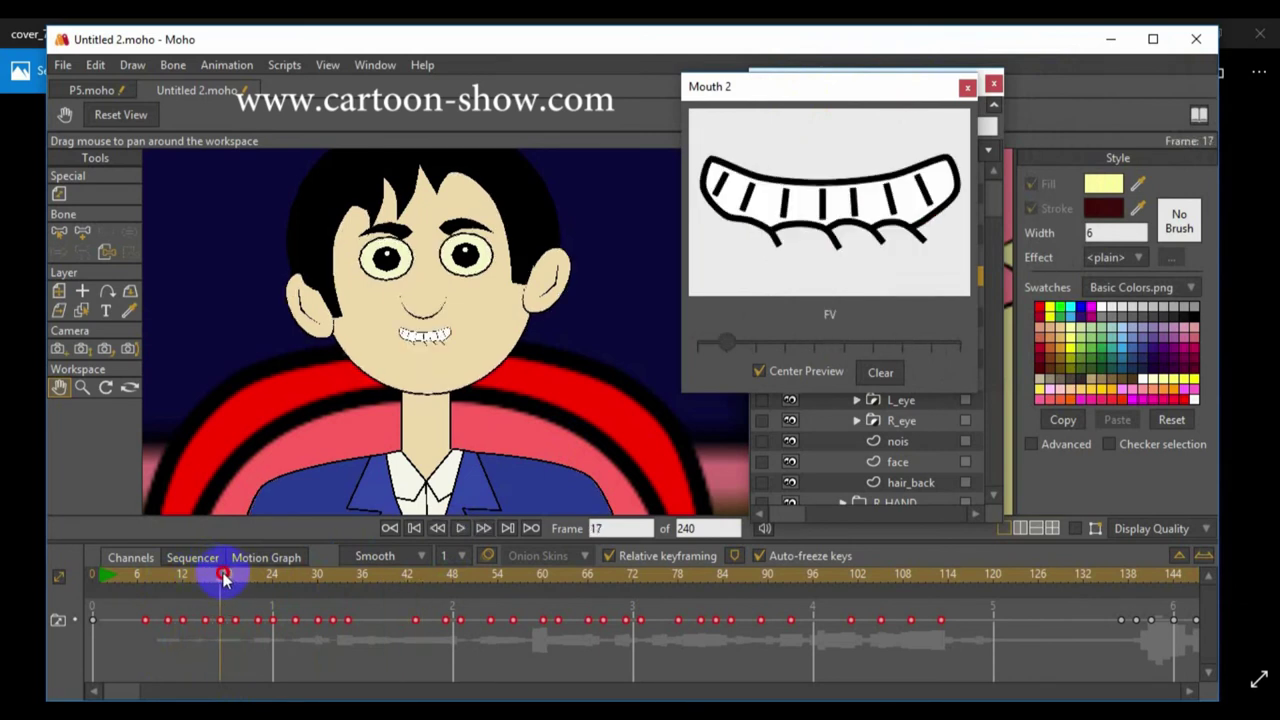
{"action": "left_click", "coordinate": [726, 348]}
{"action": "left_click_drag", "start_coordinate": [738, 344], "coordinate": [767, 348]}
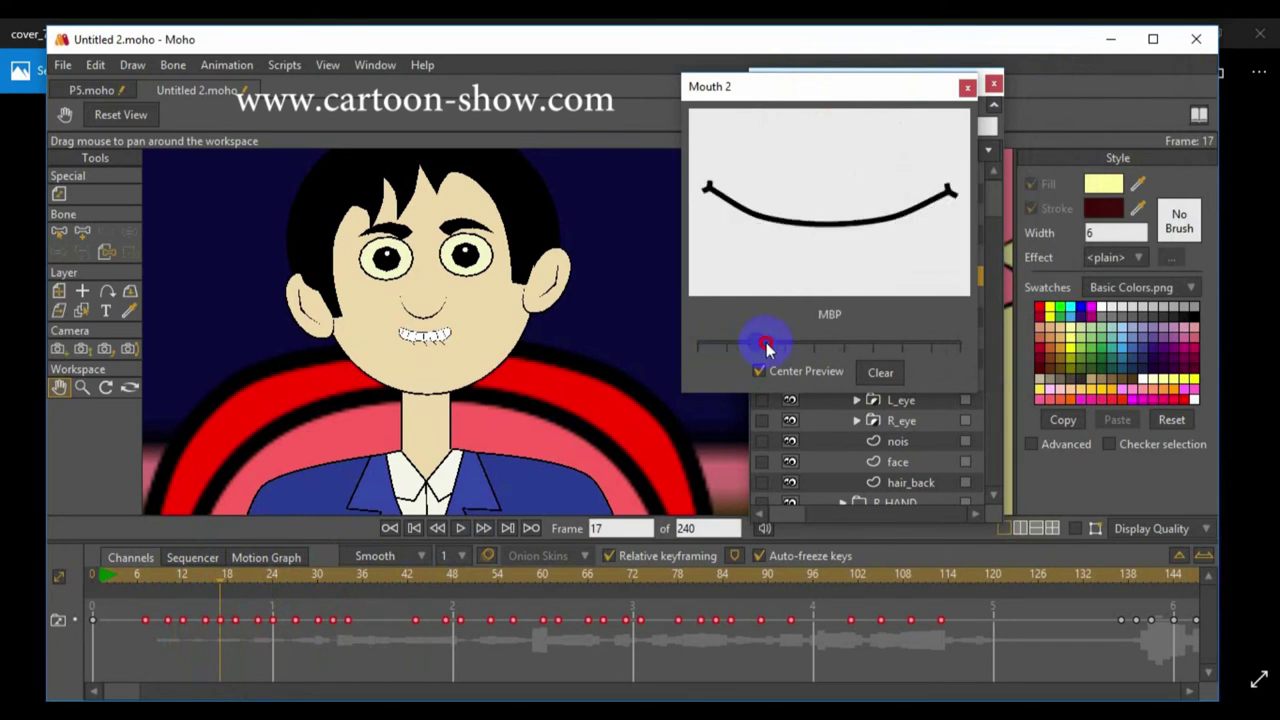
{"action": "left_click", "coordinate": [230, 578]}
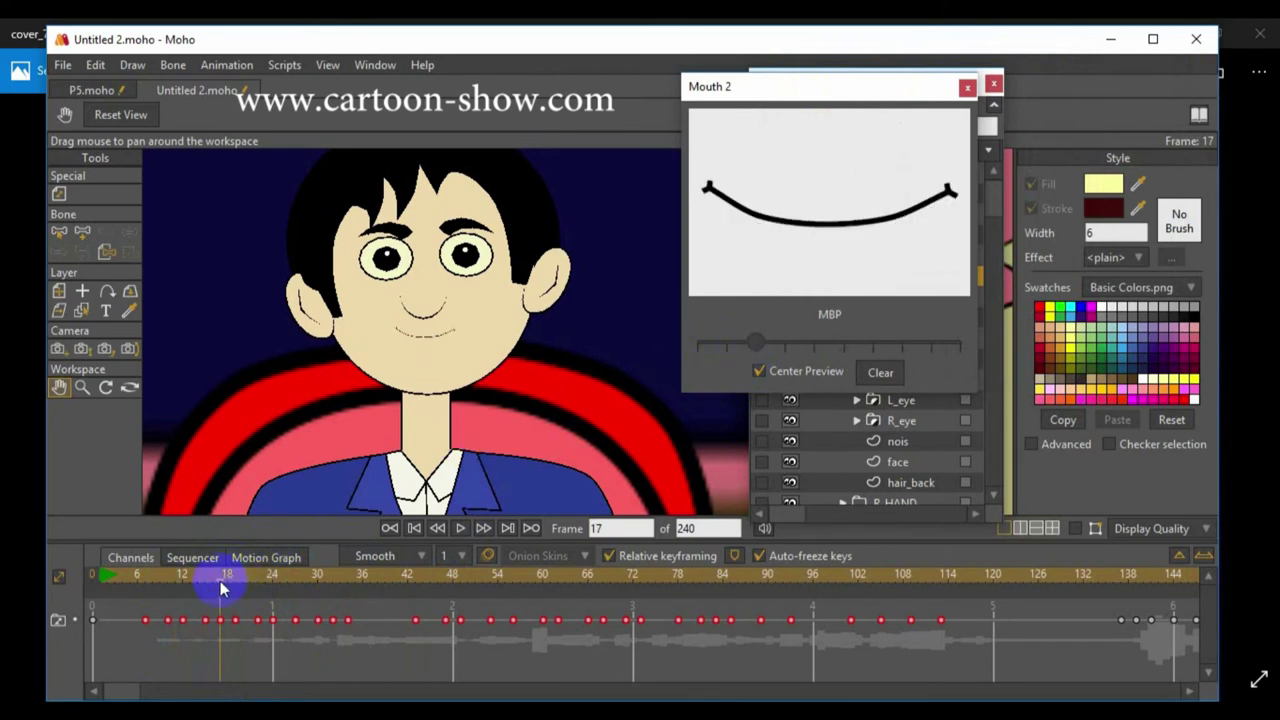
Step: Change the mouth shape at frame 24 to E and check it at frame 26
{"action": "left_click_drag", "start_coordinate": [220, 587], "coordinate": [278, 590]}
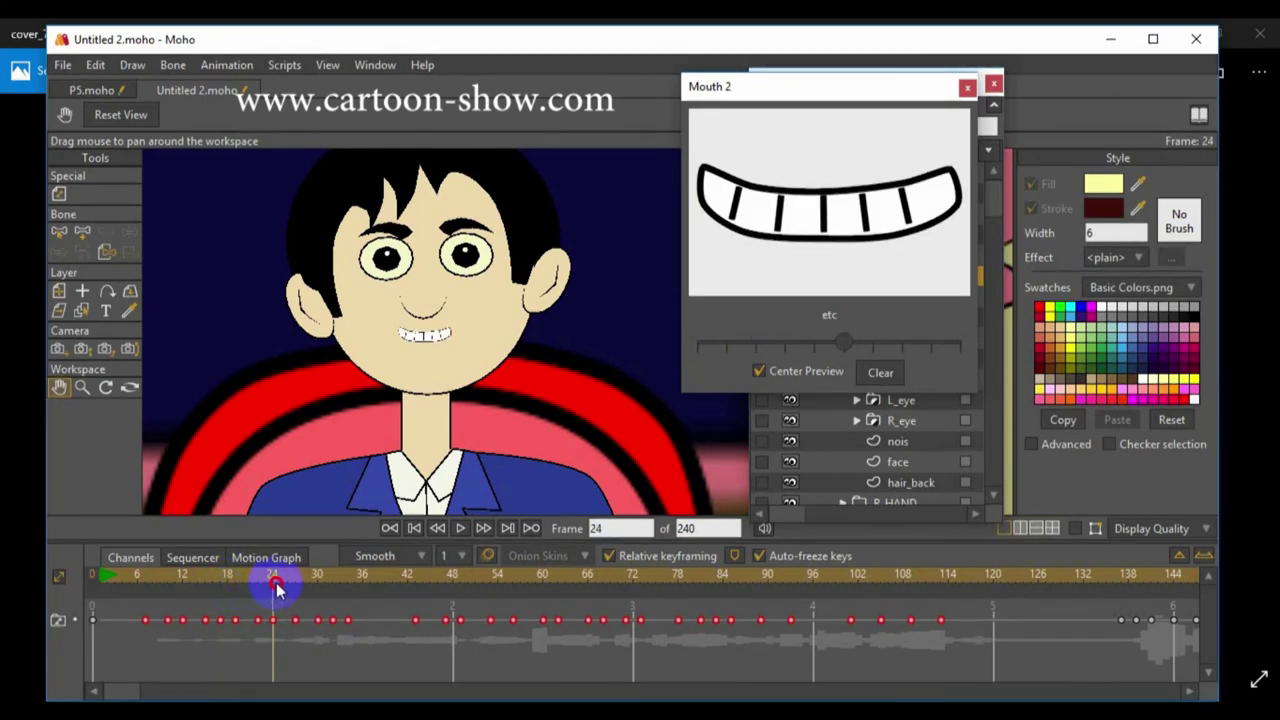
{"action": "left_click_drag", "start_coordinate": [843, 347], "coordinate": [902, 345]}
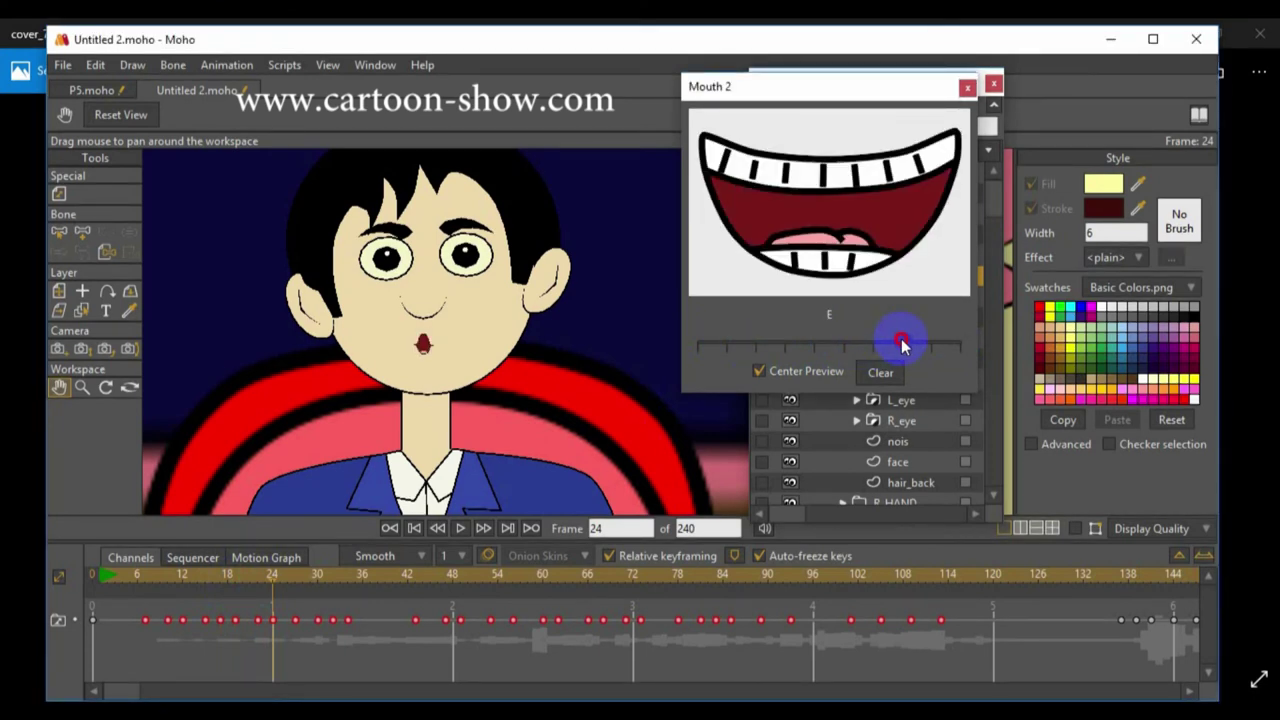
{"action": "mouse_move", "coordinate": [271, 580]}
{"action": "left_mouse_down"}
{"action": "mouse_move", "coordinate": [243, 590]}
{"action": "mouse_move", "coordinate": [337, 586]}
{"action": "mouse_move", "coordinate": [287, 590]}
{"action": "left_mouse_up"}
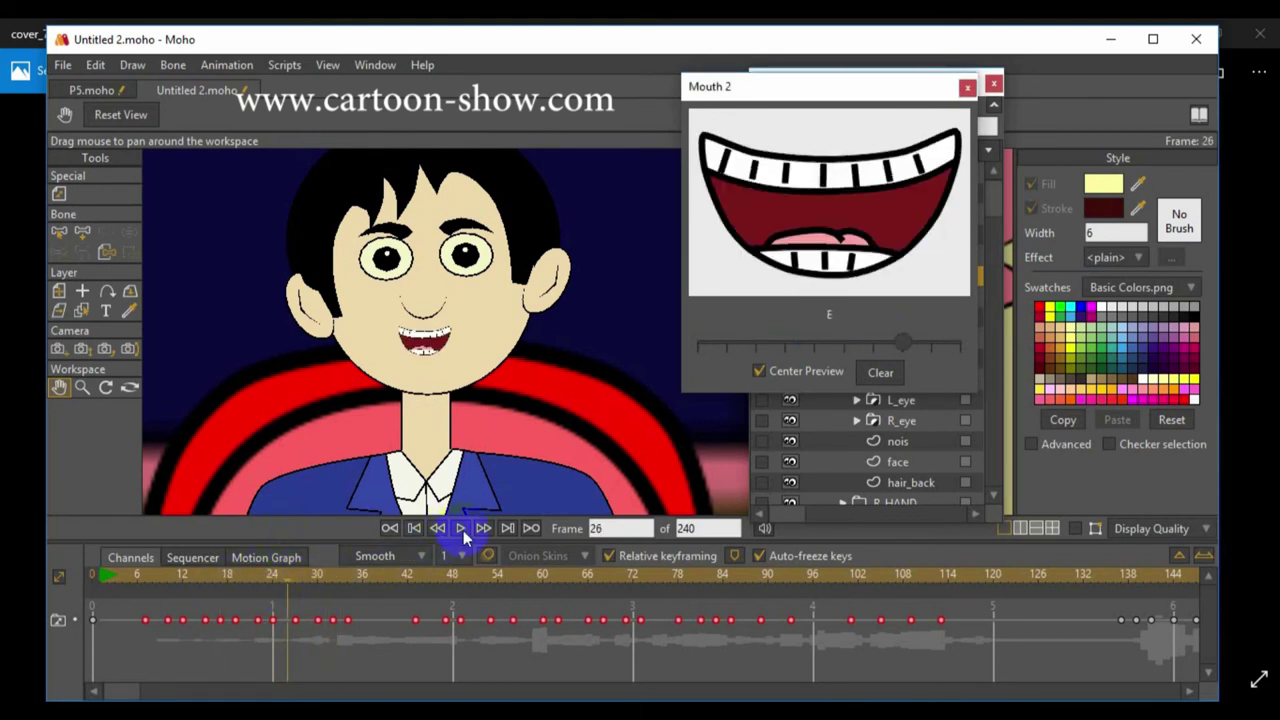
Step: Set the Mouth 2 shape at frame 30 to etc
{"action": "left_click", "coordinate": [292, 577]}
{"action": "left_click_drag", "start_coordinate": [291, 577], "coordinate": [320, 584]}
{"action": "left_click", "coordinate": [764, 347]}
{"action": "left_click_drag", "start_coordinate": [760, 345], "coordinate": [838, 346]}
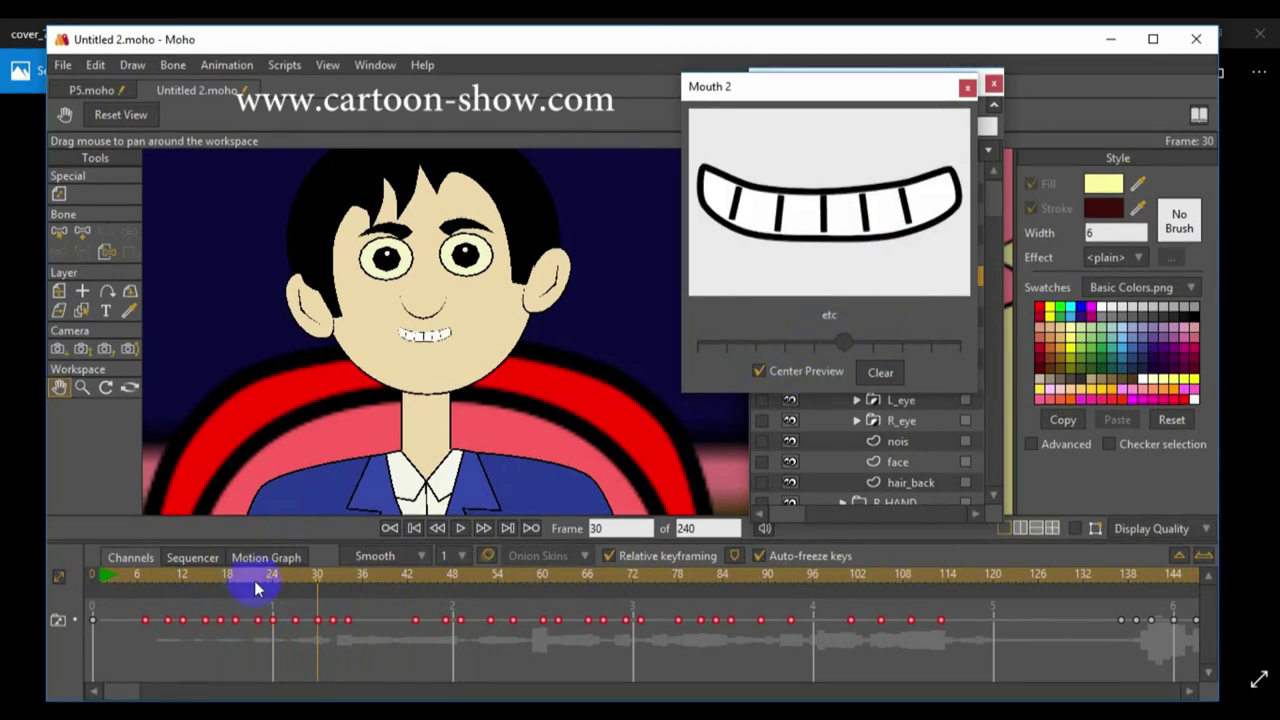
Step: Play the corrected lip-sync from frame 4 and stop it after about one second
{"action": "left_click_drag", "start_coordinate": [316, 584], "coordinate": [123, 582]}
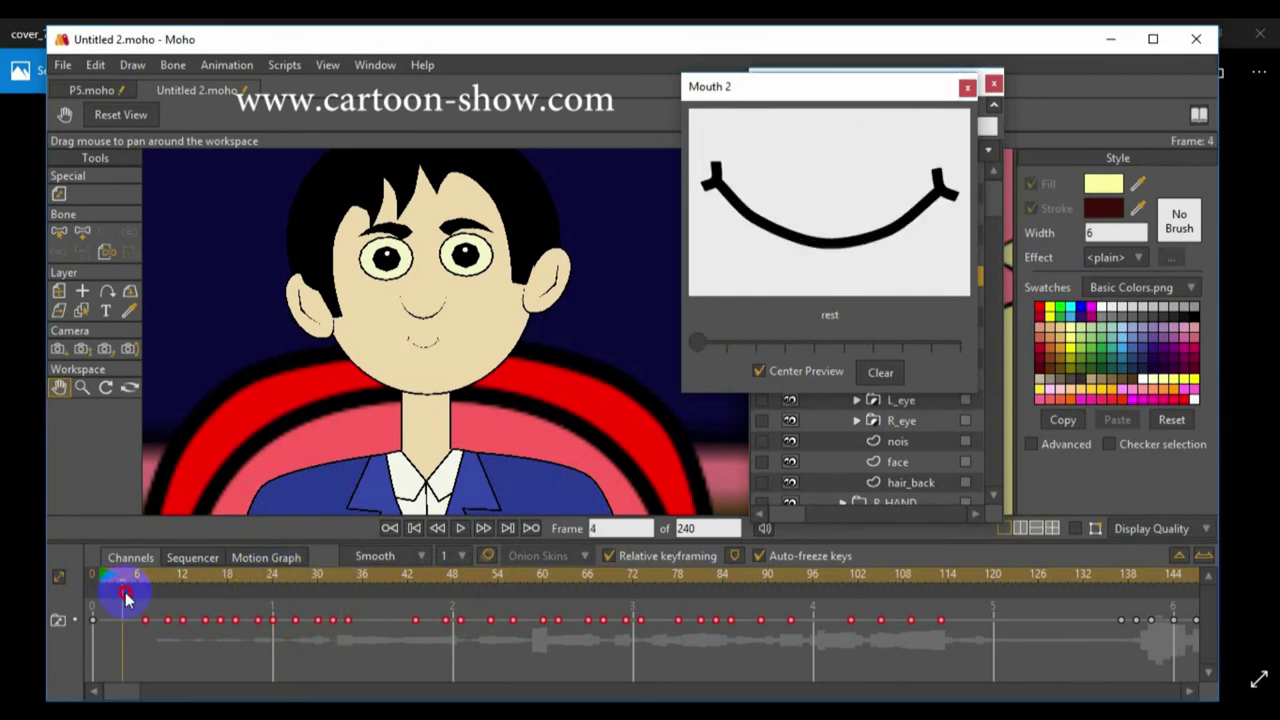
{"action": "left_click", "coordinate": [460, 529]}
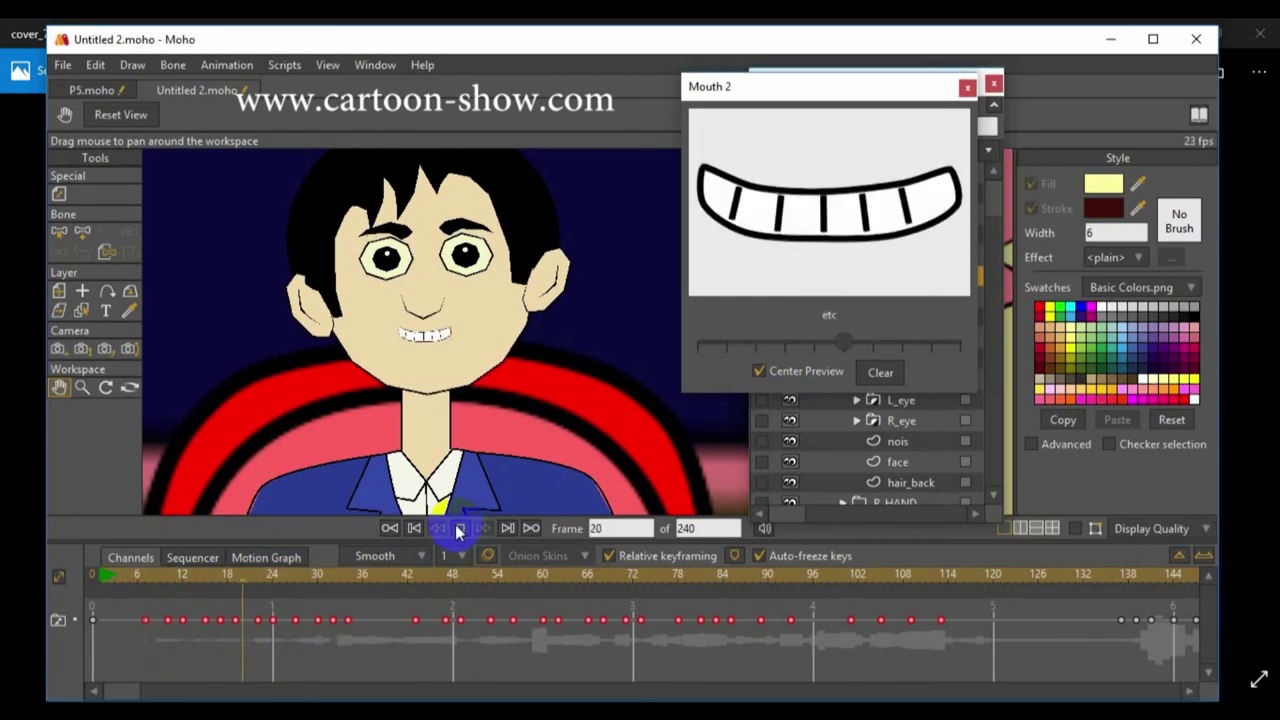
{"action": "left_click", "coordinate": [460, 529]}
Step: Set the suited man's mouth at frame 38 to the rest shape
{"action": "left_click_drag", "start_coordinate": [271, 580], "coordinate": [381, 582]}
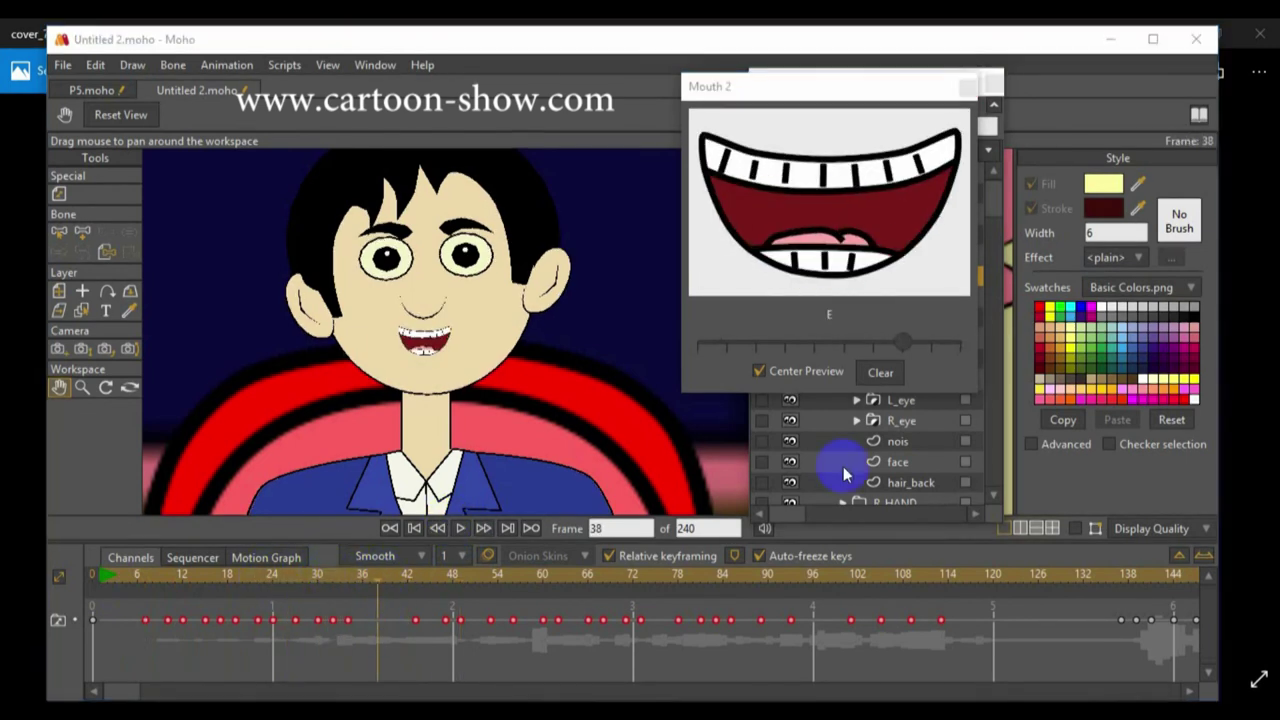
{"action": "left_click_drag", "start_coordinate": [908, 352], "coordinate": [677, 349]}
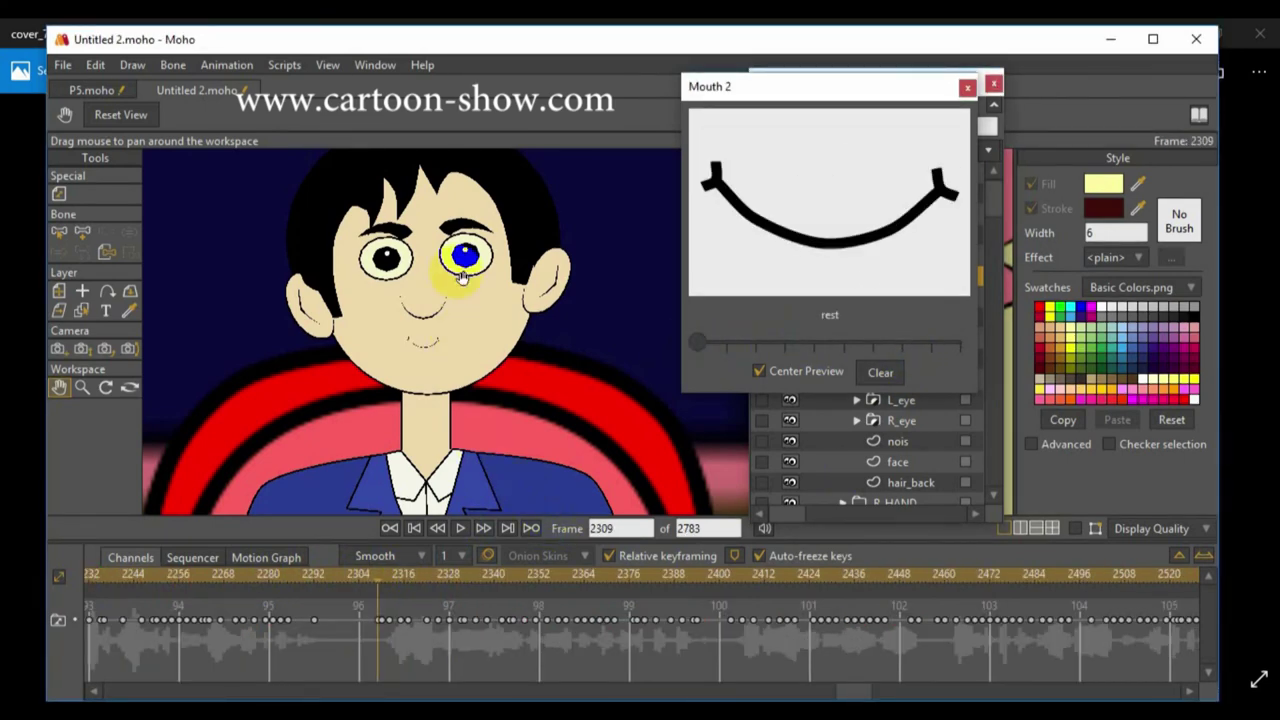
Step: Close the Mouth 2 switch selection and examine the seated characters in the whole living-room scene at frame 2309
{"action": "scroll", "coordinate": [436, 302], "scroll_direction": "down", "scroll_amount": 6}
{"action": "scroll", "coordinate": [436, 304], "scroll_direction": "up", "scroll_amount": 2}
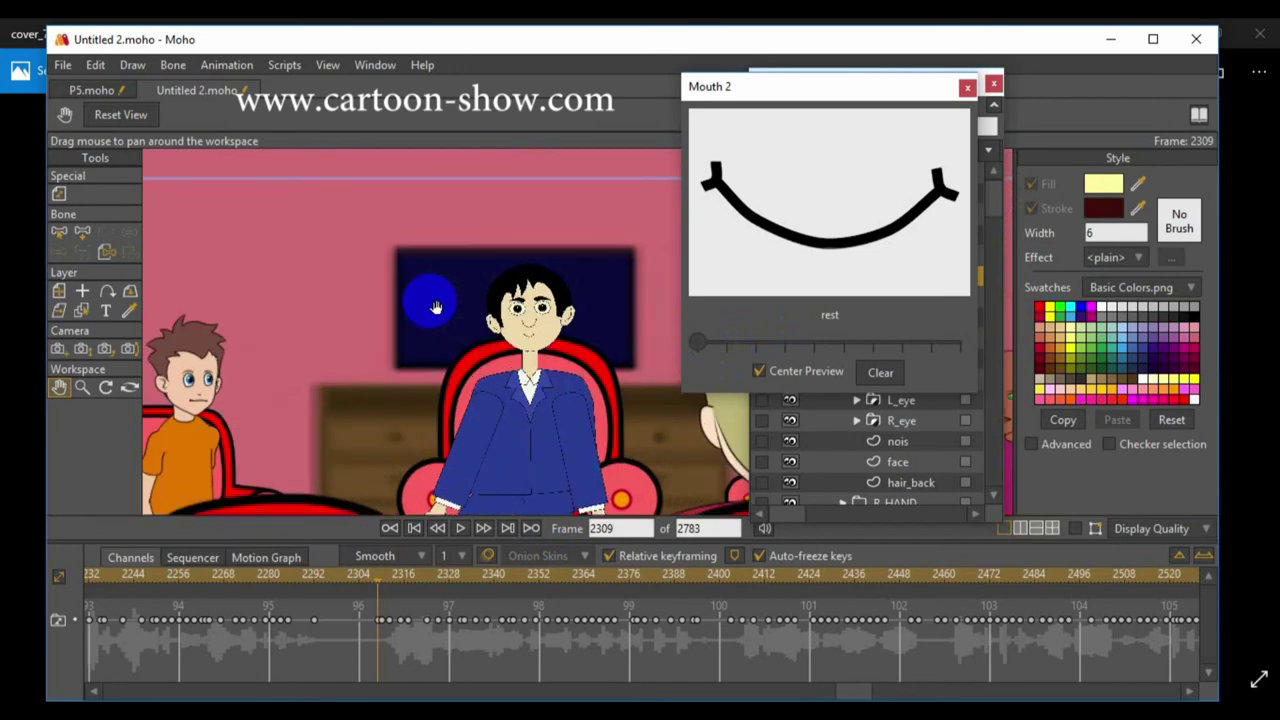
{"action": "left_click_drag", "start_coordinate": [479, 385], "coordinate": [387, 290]}
{"action": "scroll", "coordinate": [388, 290], "scroll_direction": "down", "scroll_amount": 3}
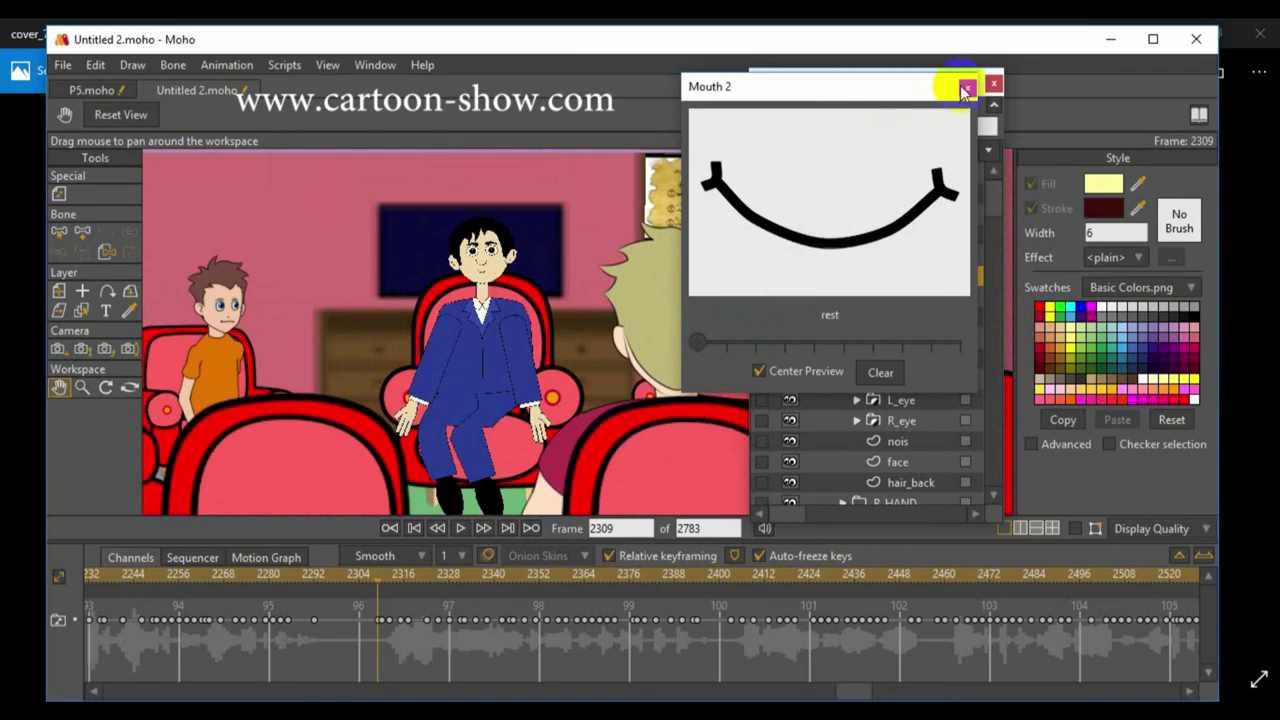
{"action": "left_click", "coordinate": [967, 88]}
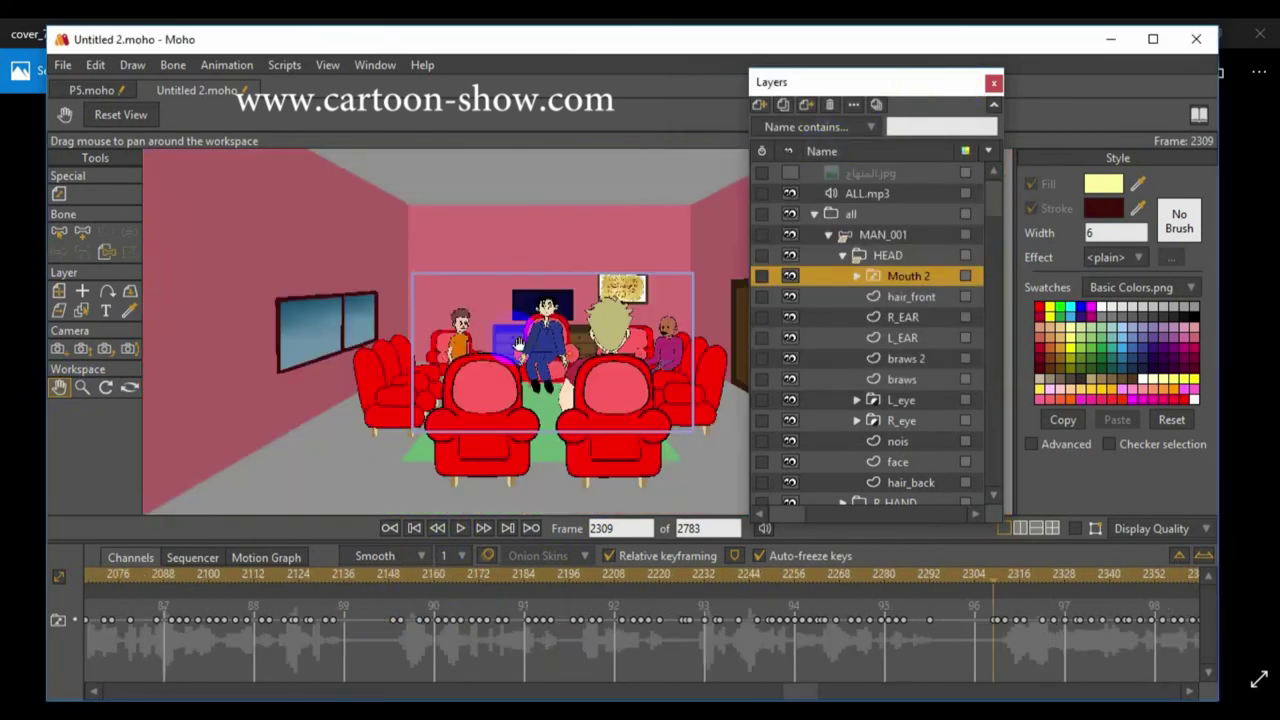
{"action": "scroll", "coordinate": [517, 343], "scroll_direction": "down", "scroll_amount": 3}
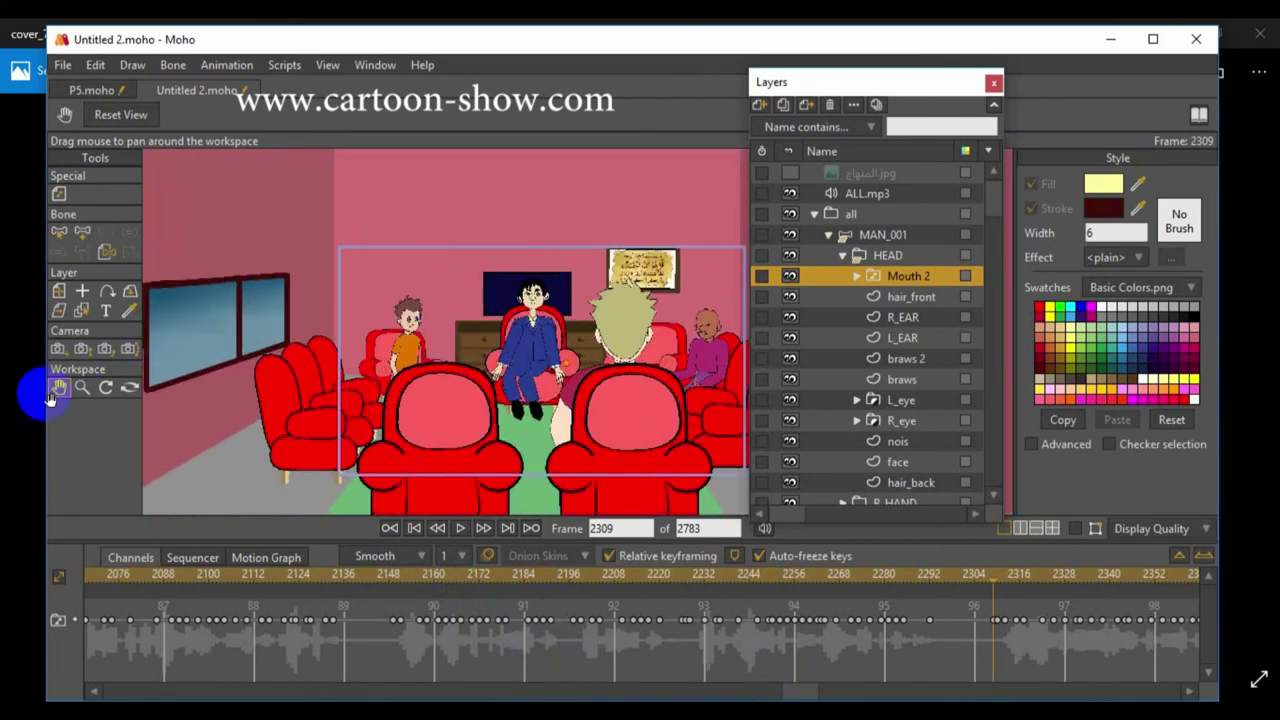
{"action": "scroll", "coordinate": [423, 325], "scroll_direction": "down", "scroll_amount": 2}
{"action": "scroll", "coordinate": [423, 325], "scroll_direction": "up", "scroll_amount": 4}
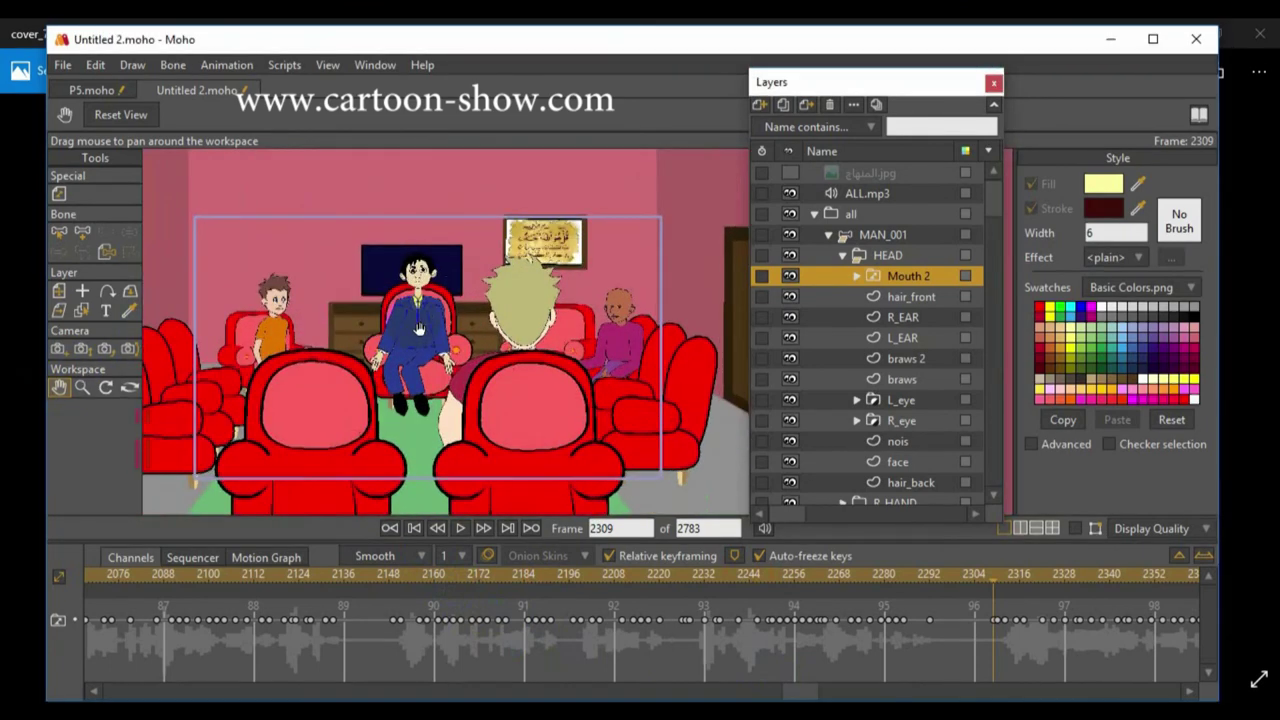
{"action": "scroll", "coordinate": [420, 330], "scroll_direction": "down", "scroll_amount": 2}
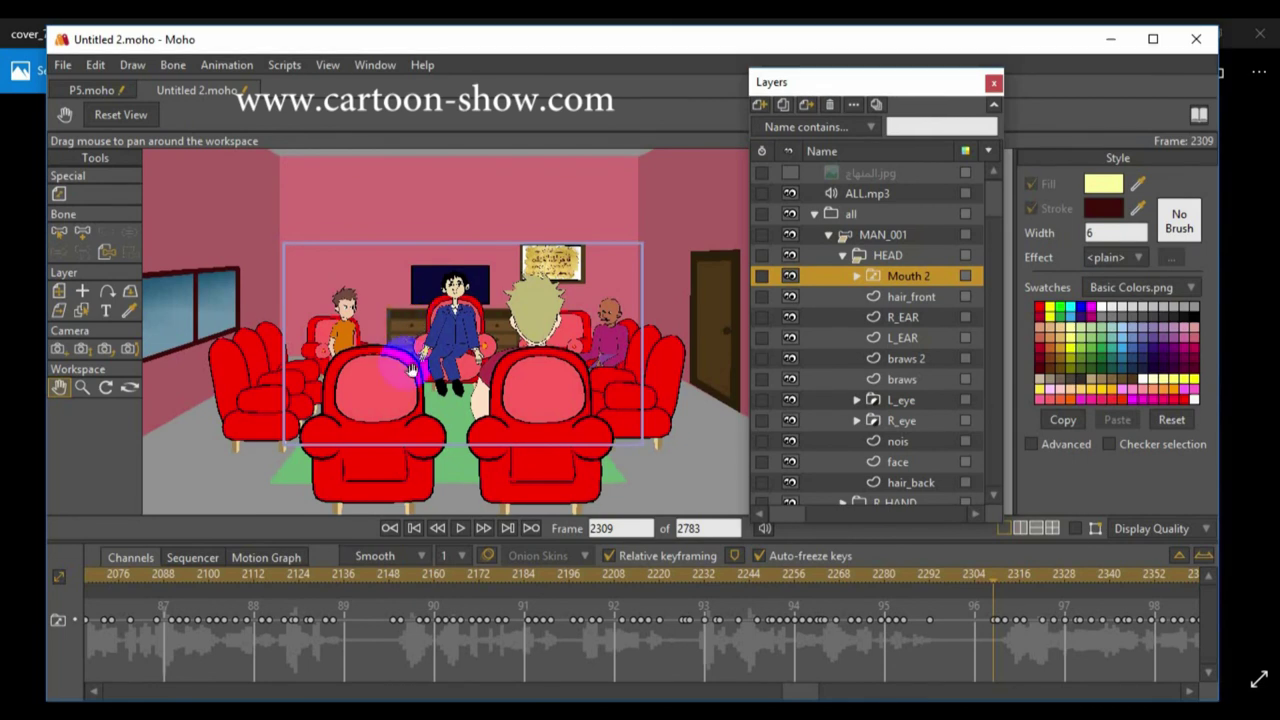
Step: Play the lip-sync from frame 2089, watch the suited man up close, and stop at frame 2527
{"action": "left_click", "coordinate": [166, 580]}
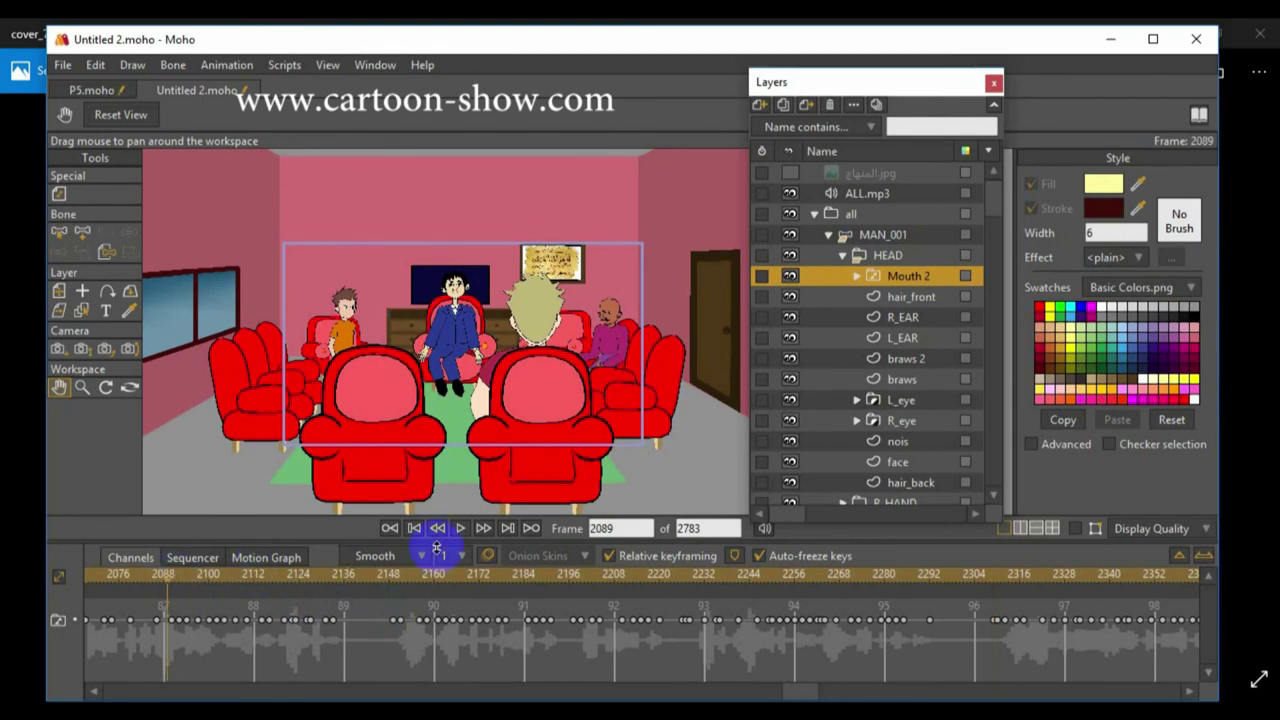
{"action": "left_click", "coordinate": [460, 528]}
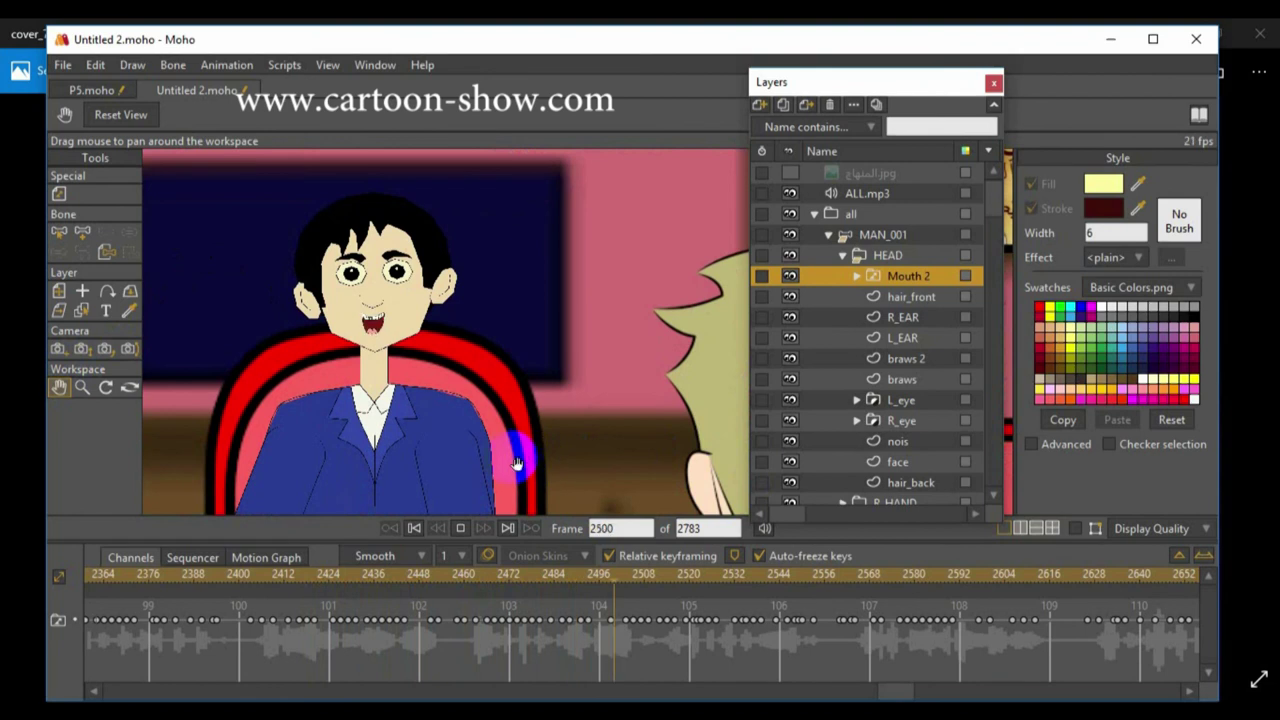
{"action": "left_click", "coordinate": [460, 528]}
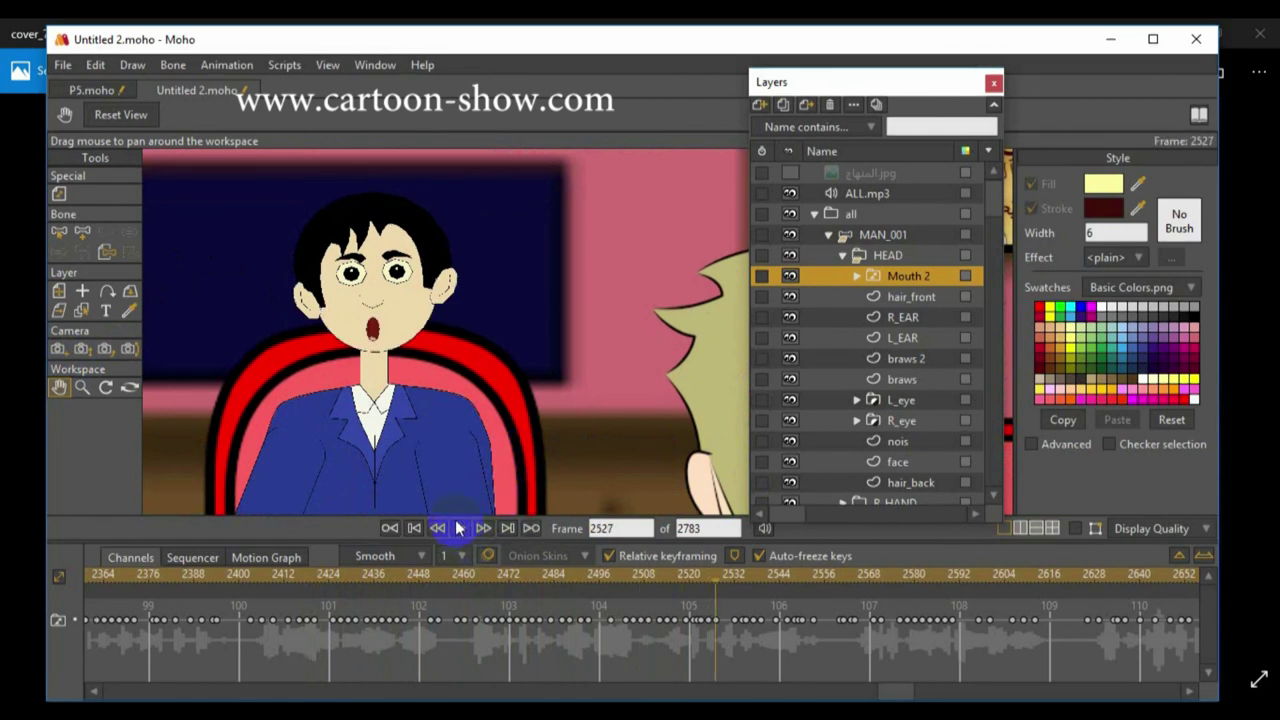